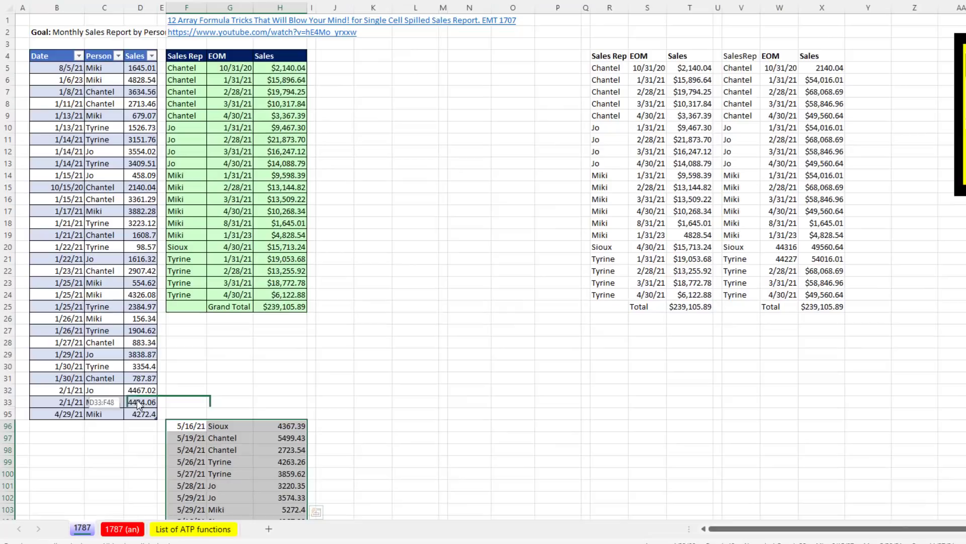
- Move the loose sales records starting at F96 to B96, directly below the last row of the Date, Person and Sales table
drag(70, 506, 92, 520)
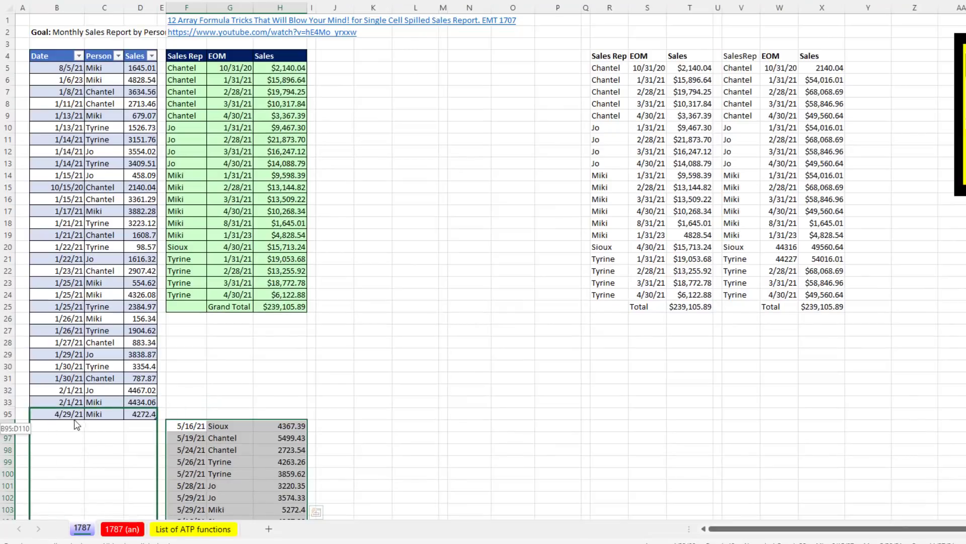
drag(76, 425, 71, 429)
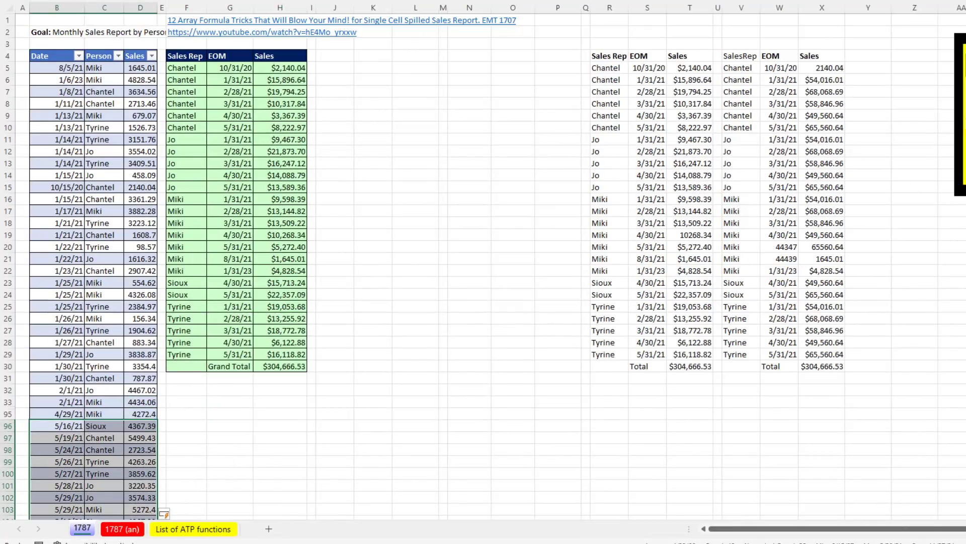
click(348, 211)
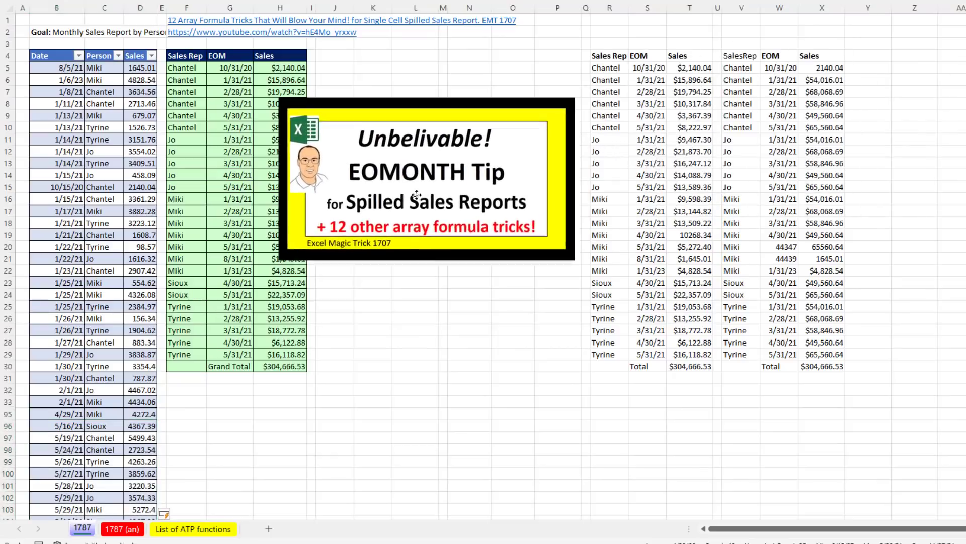
click(348, 211)
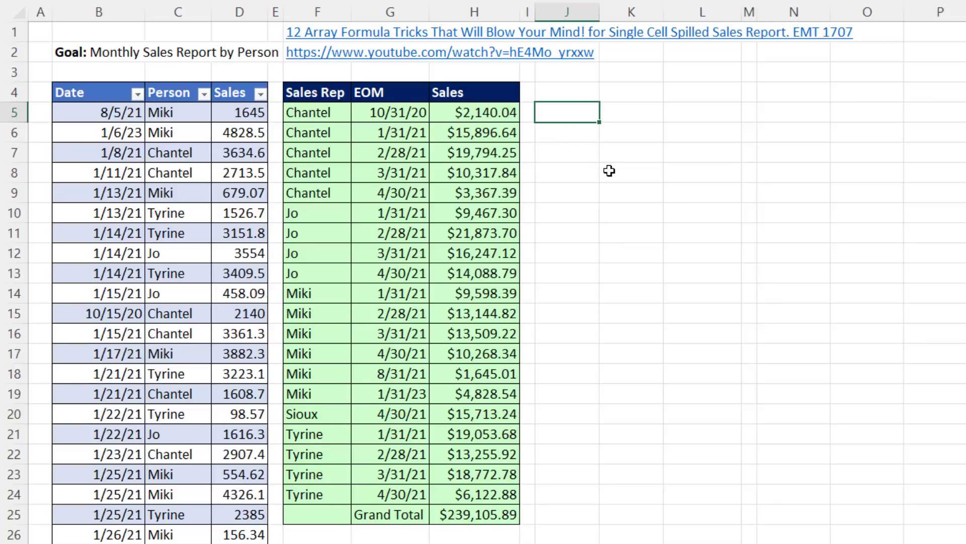
- Begin a LET formula in J5, defining the variable d on a new line as ST[Date]
text(=)
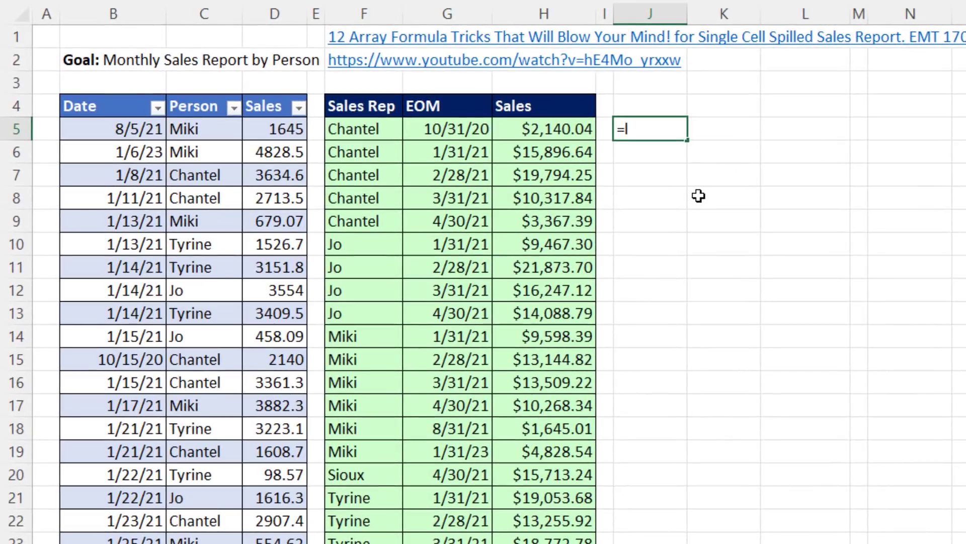
text(let)
key(Tab)
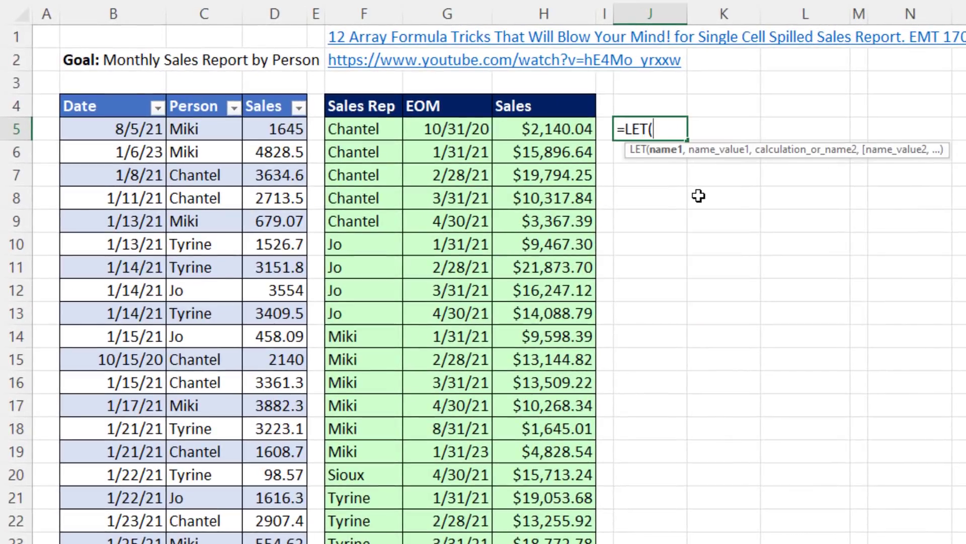
key(alt+Return)
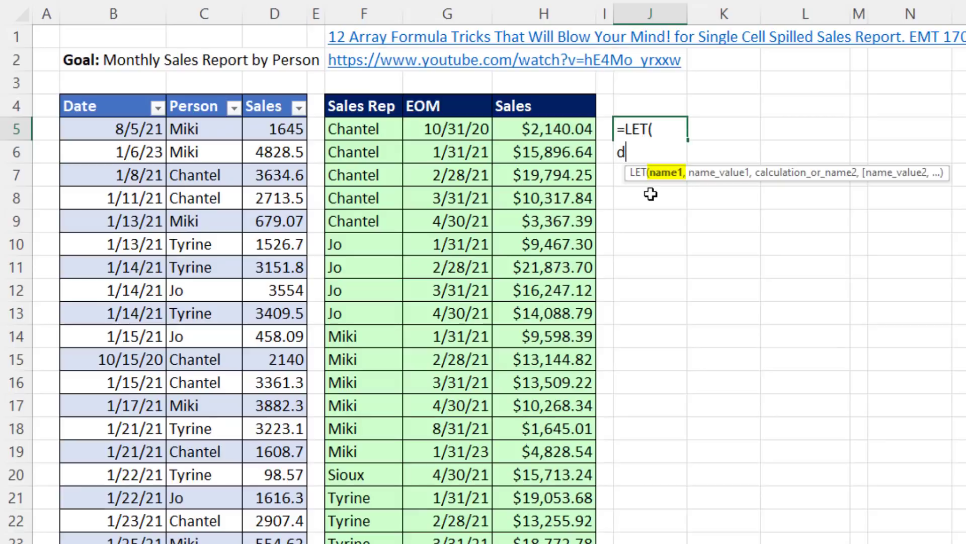
text(,)
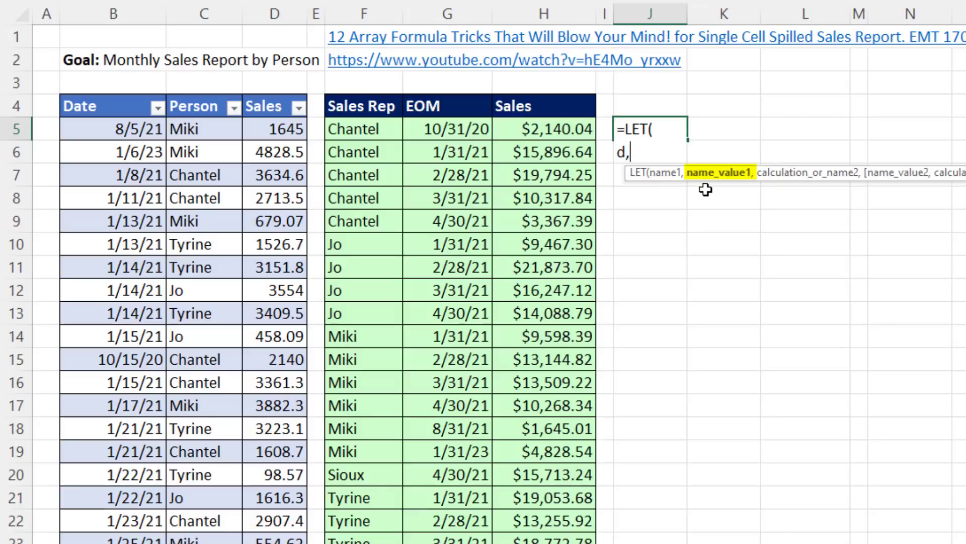
click(107, 92)
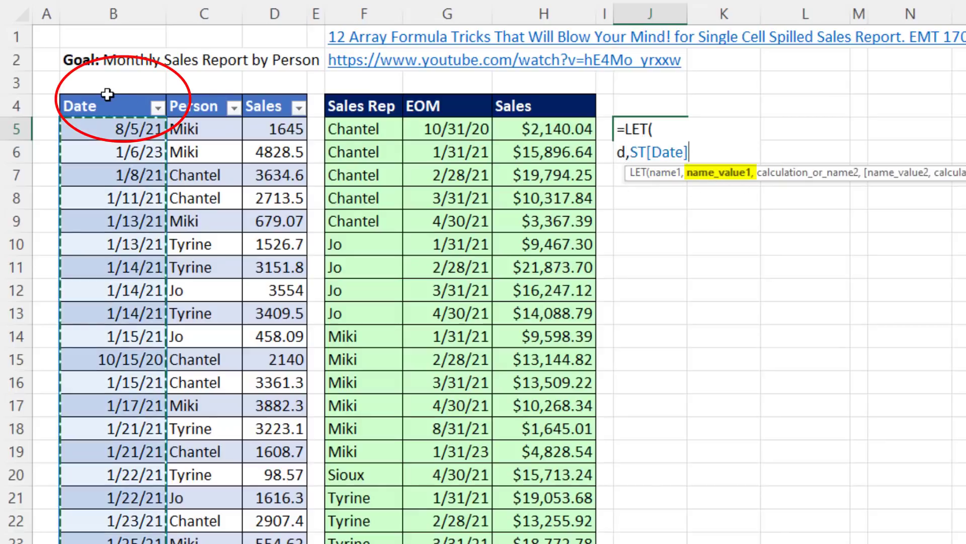
- Add the variables p as ST[Person] and s as ST[Sales] to the LET formula, followed by a line break
text(,p)
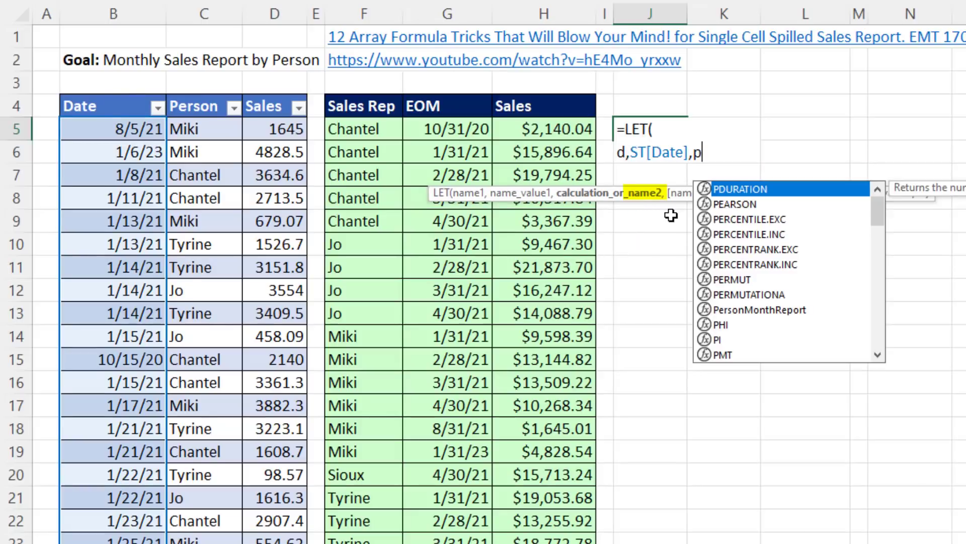
text(,)
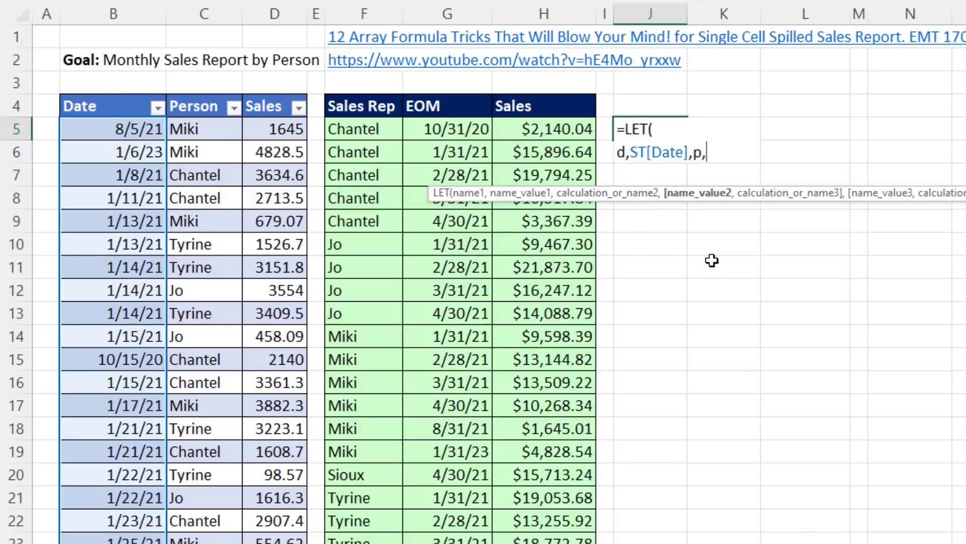
click(211, 96)
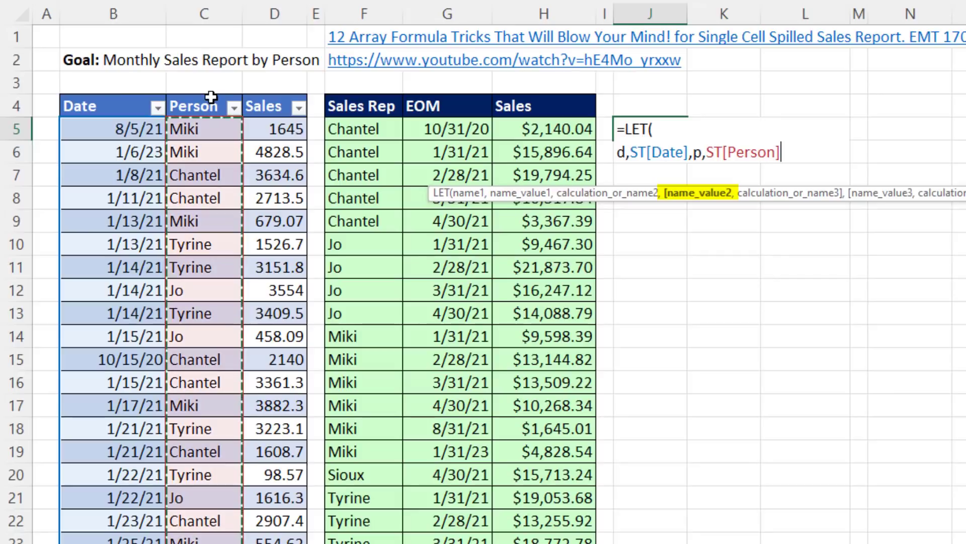
text(,)
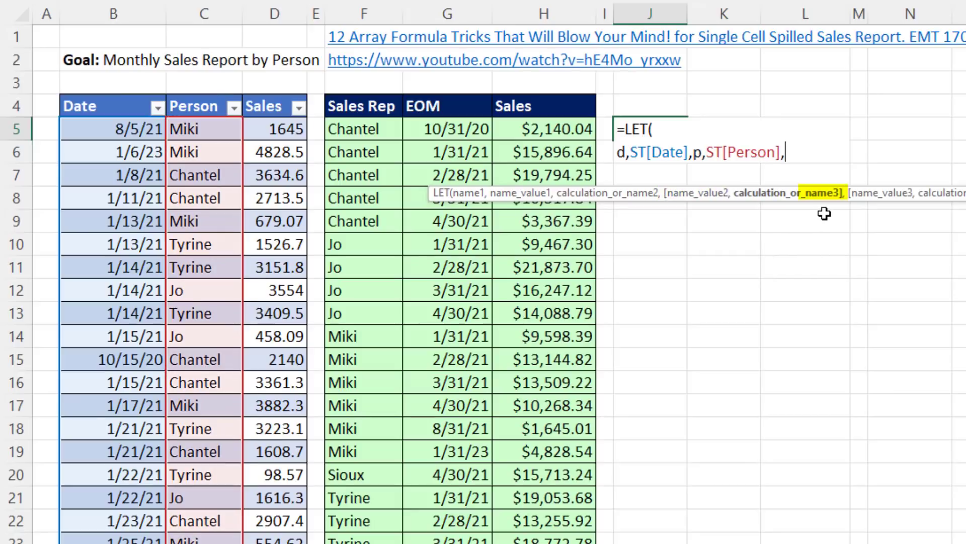
text(s,)
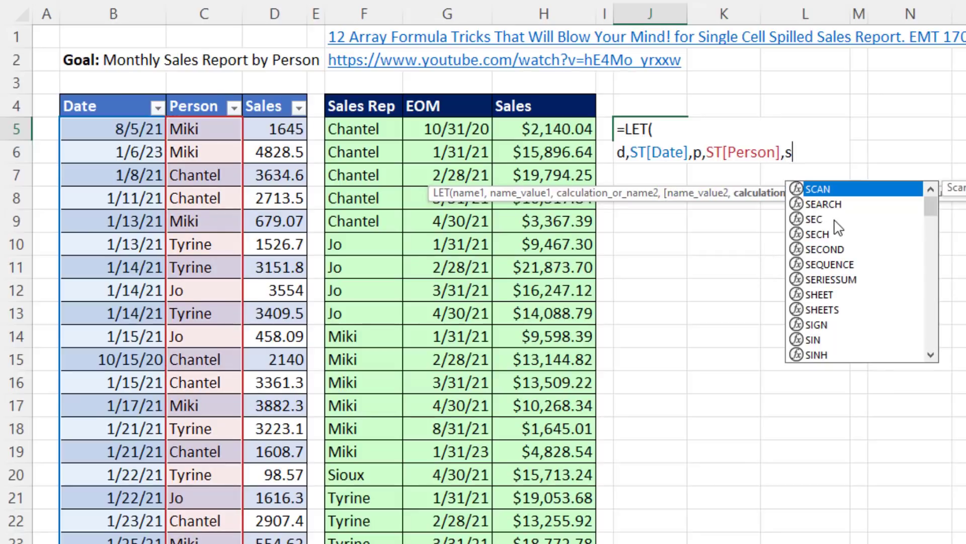
click(264, 97)
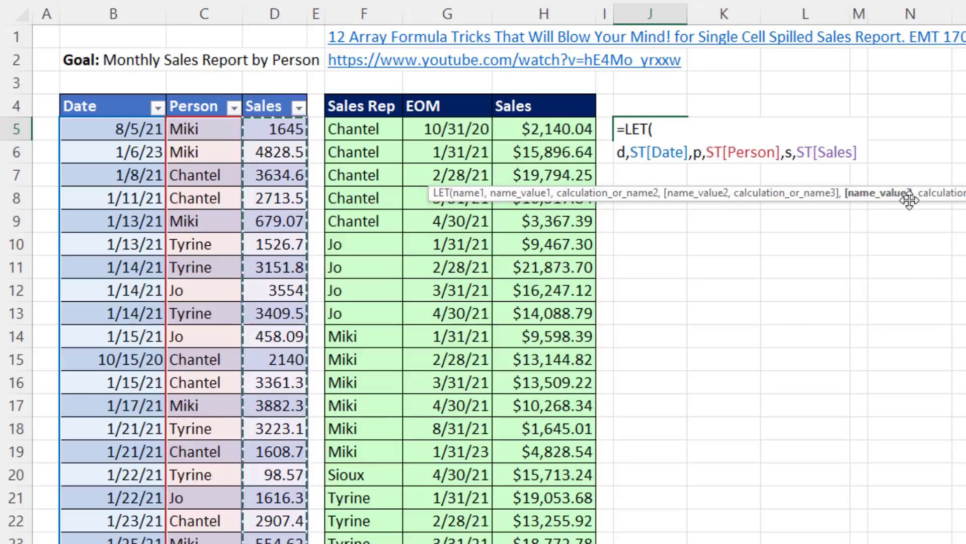
text(,)
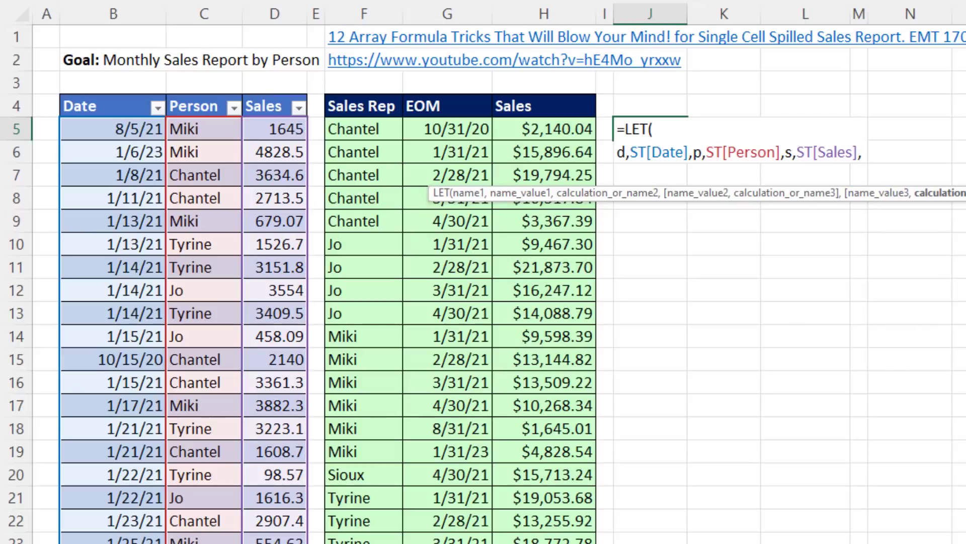
key(alt+Return)
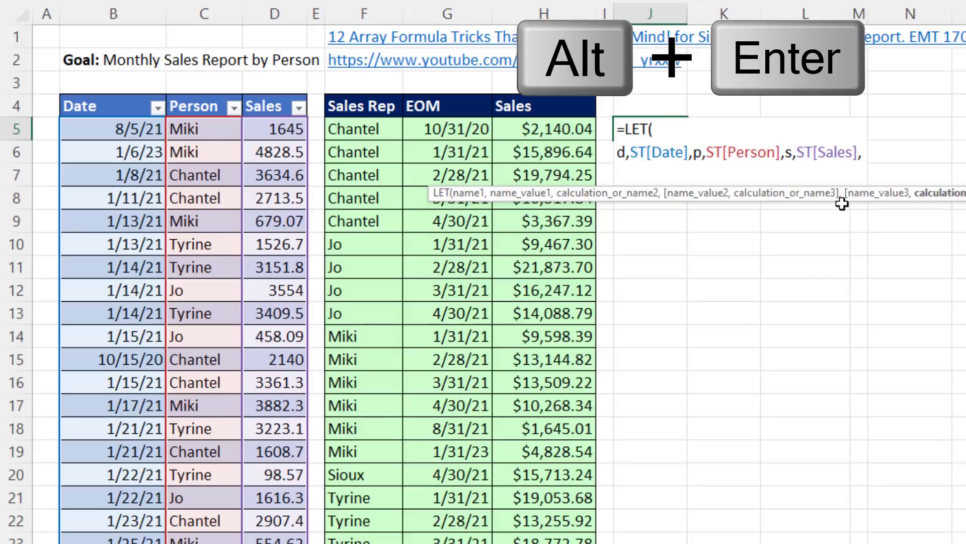
- Define the variable rh in the LET formula as EOMONTH(d,0)
drag(841, 201, 584, 260)
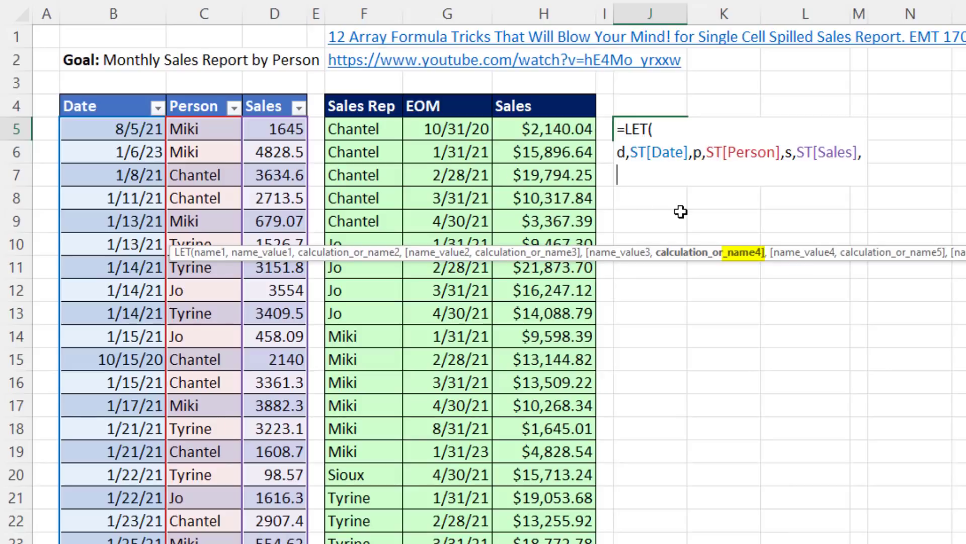
text(h,)
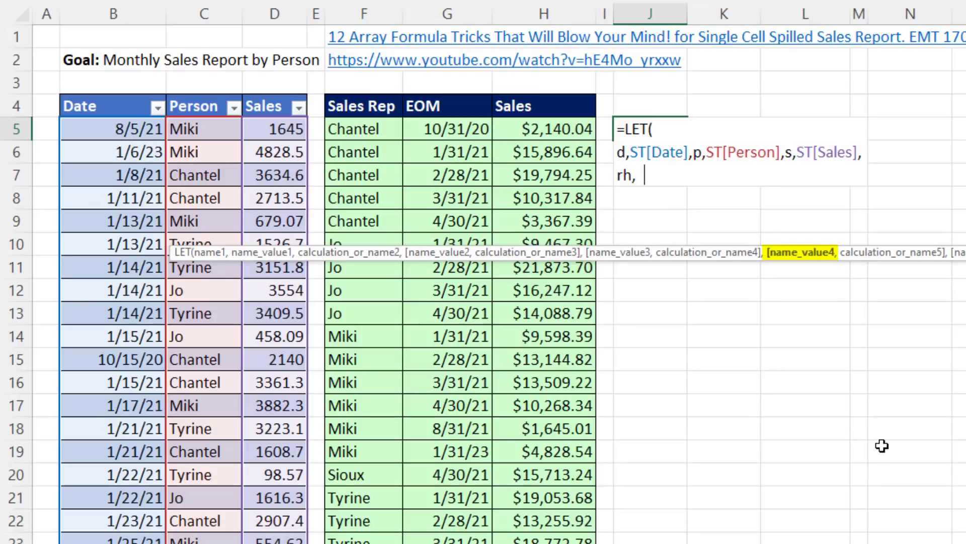
key(BackSpace)
text(eo)
key(Tab)
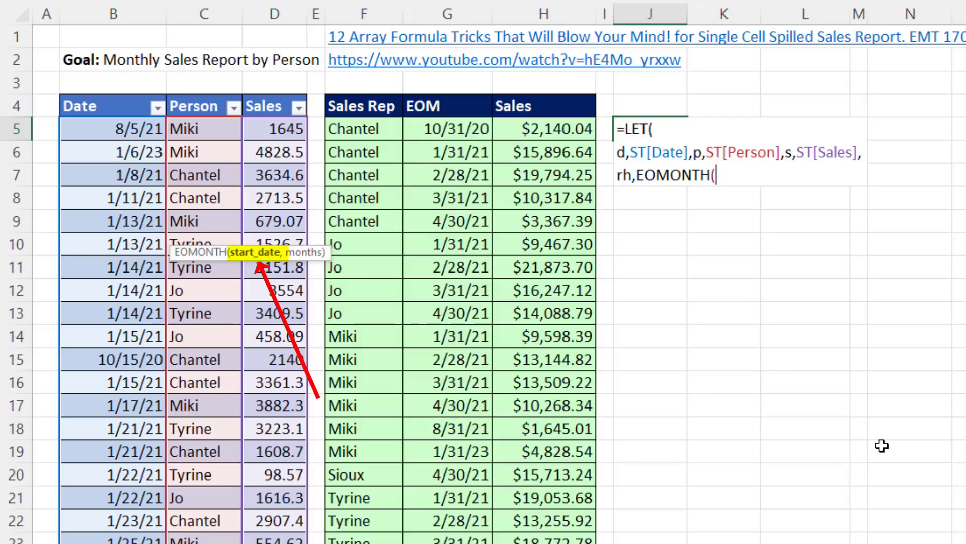
text(d)
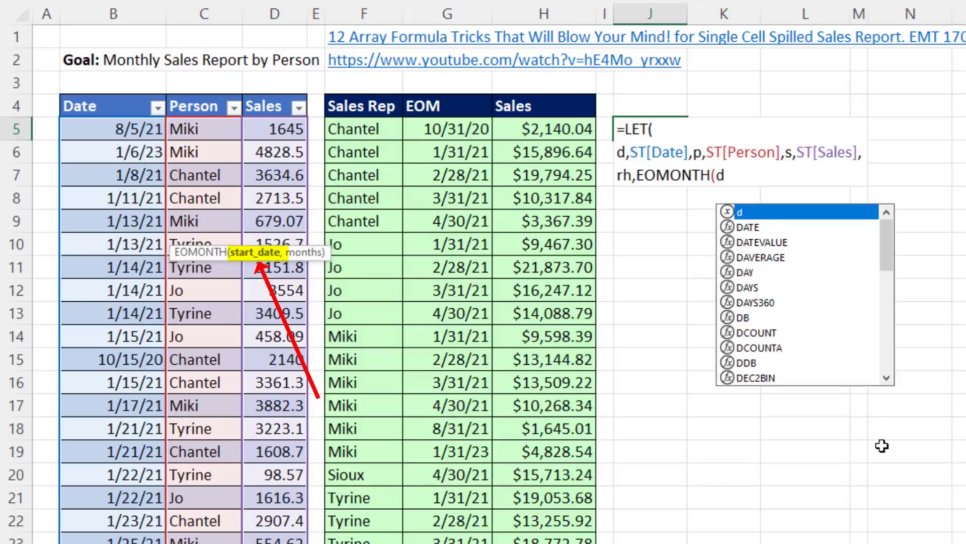
text(,0)
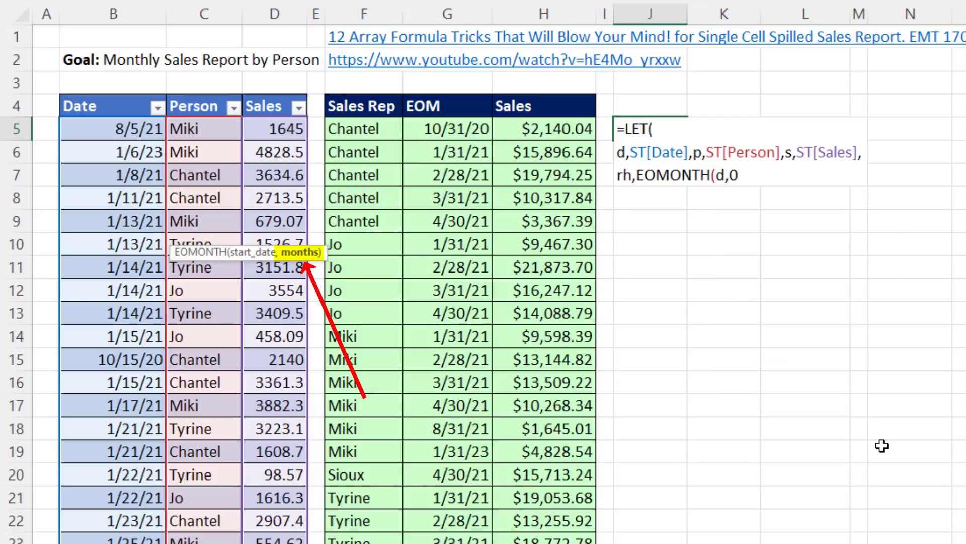
text())
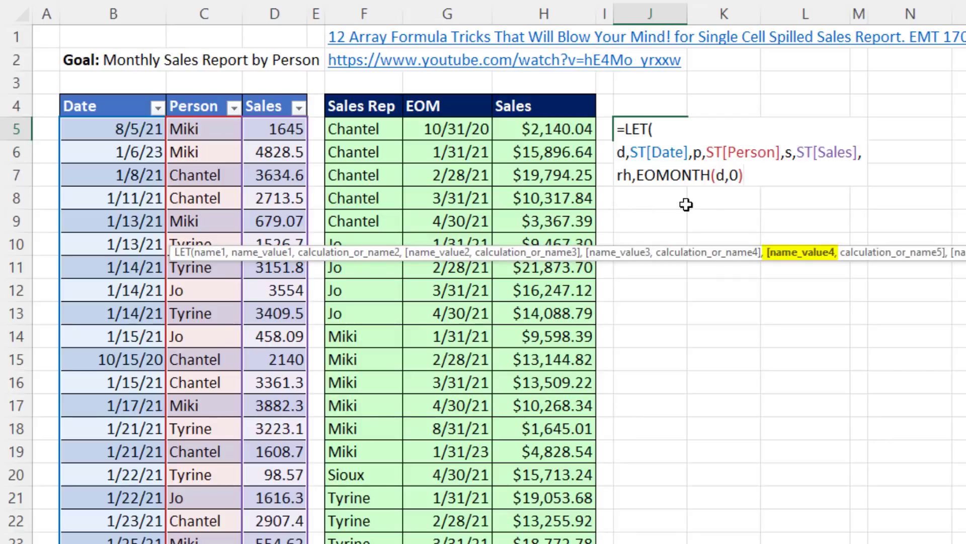
- Finish the LET formula with rh as its final calculation and enter it in J5
drag(843, 257, 712, 222)
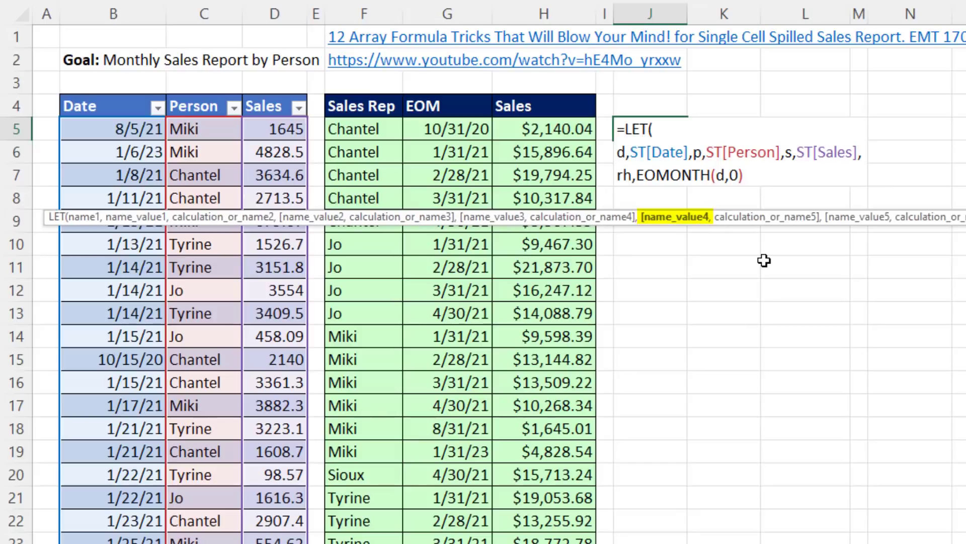
text(,)
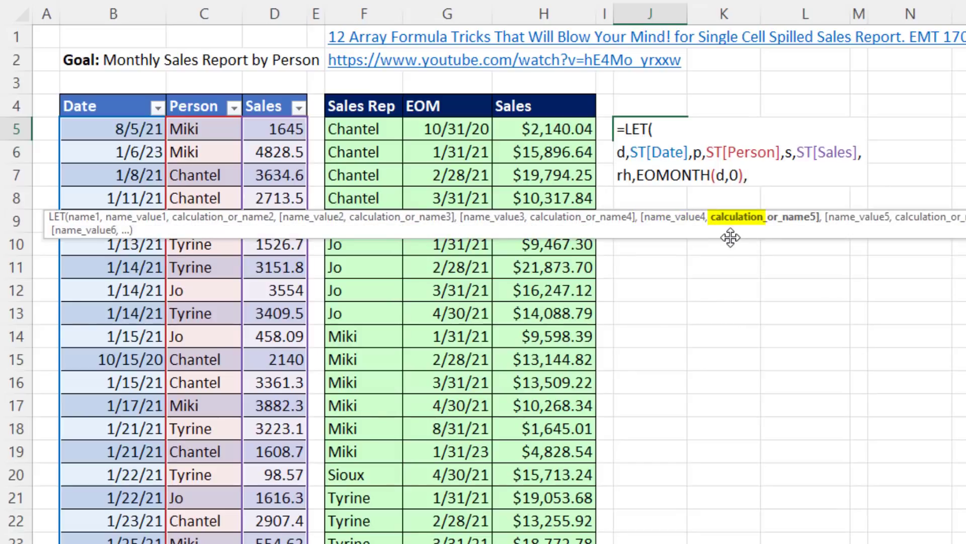
text(rh)
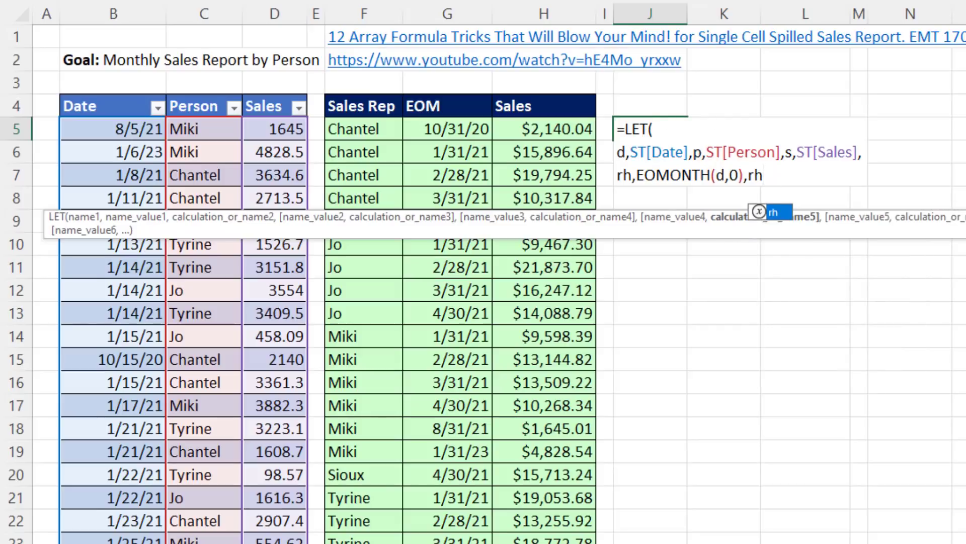
text())
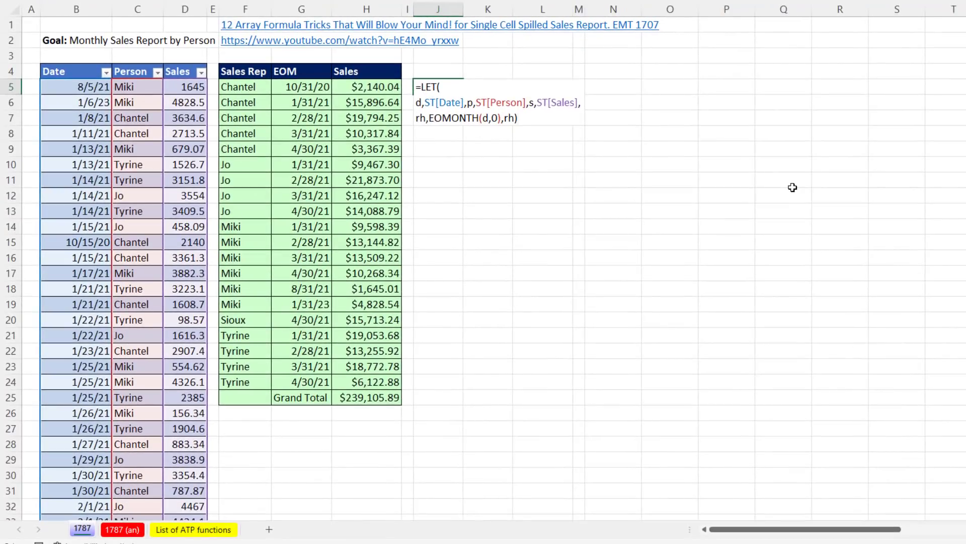
key(Return)
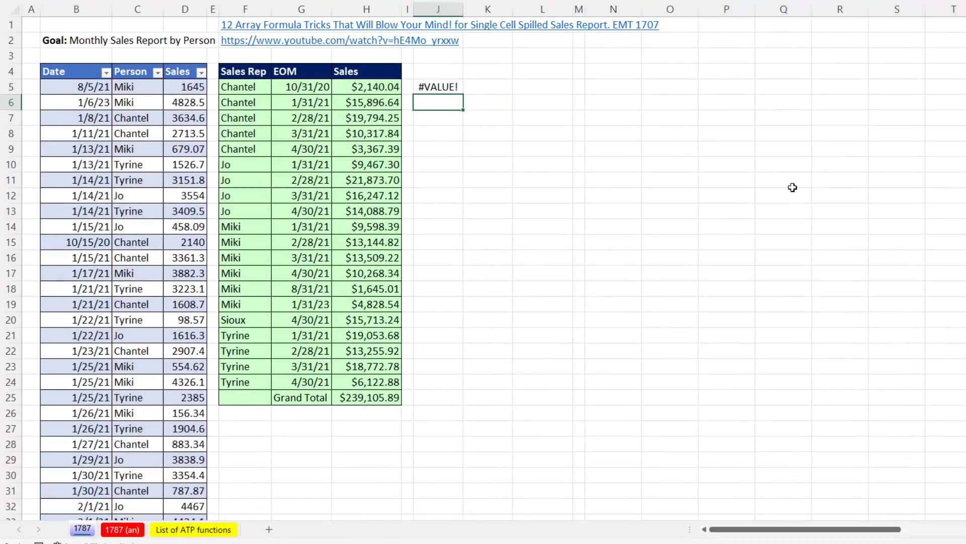
- Look up EOMONTH among the Analysis ToolPak functions on the List of ATP functions sheet, and return to sheet 1787
double_click(430, 89)
key(Escape)
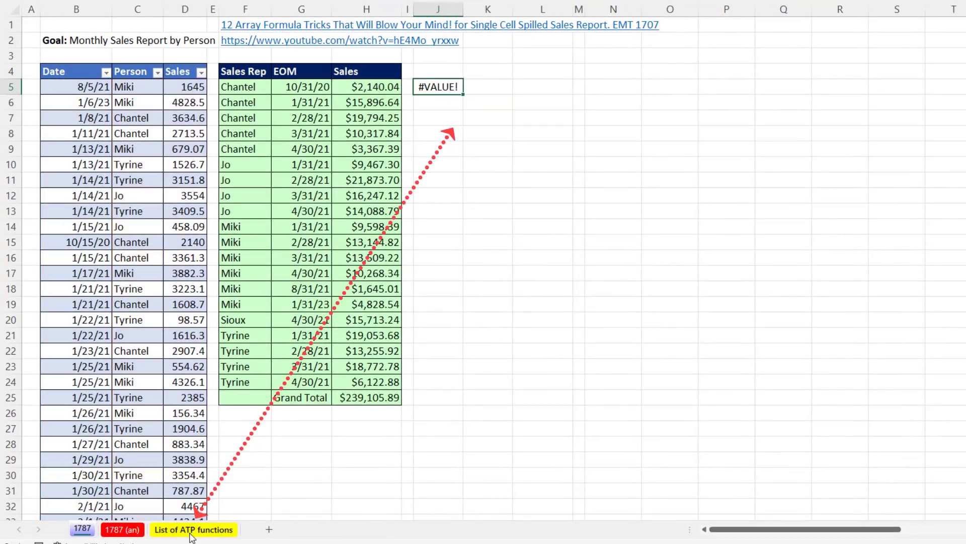
click(193, 529)
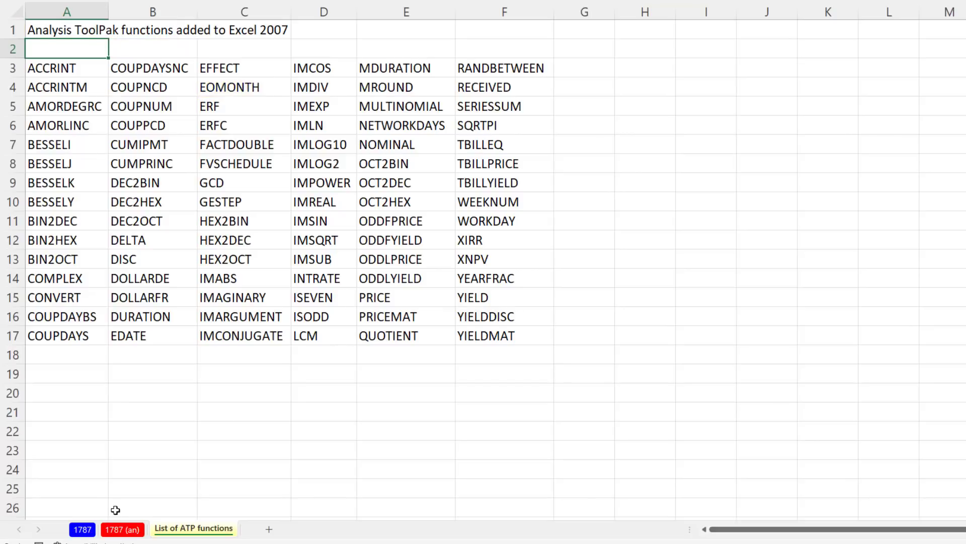
click(89, 531)
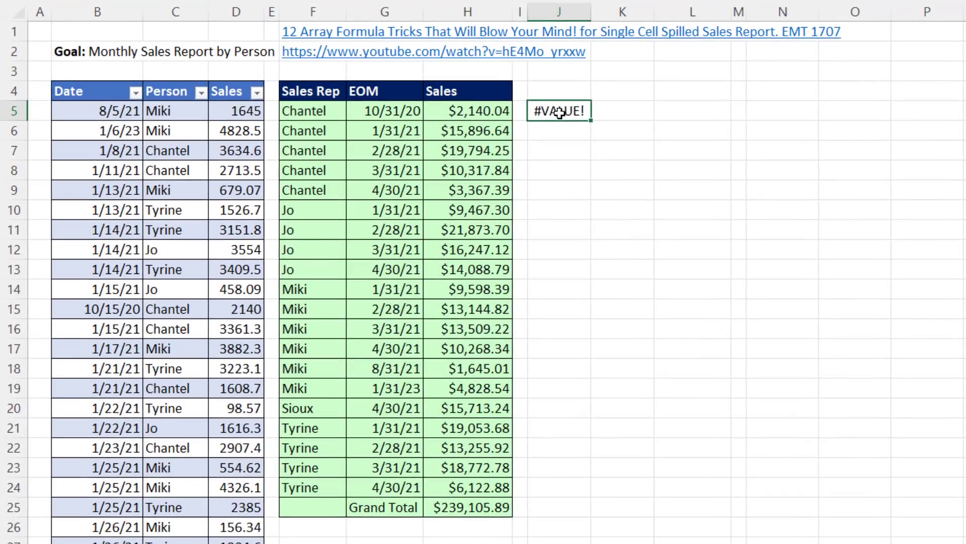
- Change the EOMONTH start date in J5 to --d, making it EOMONTH(--d,0), and re-enter the formula
double_click(560, 112)
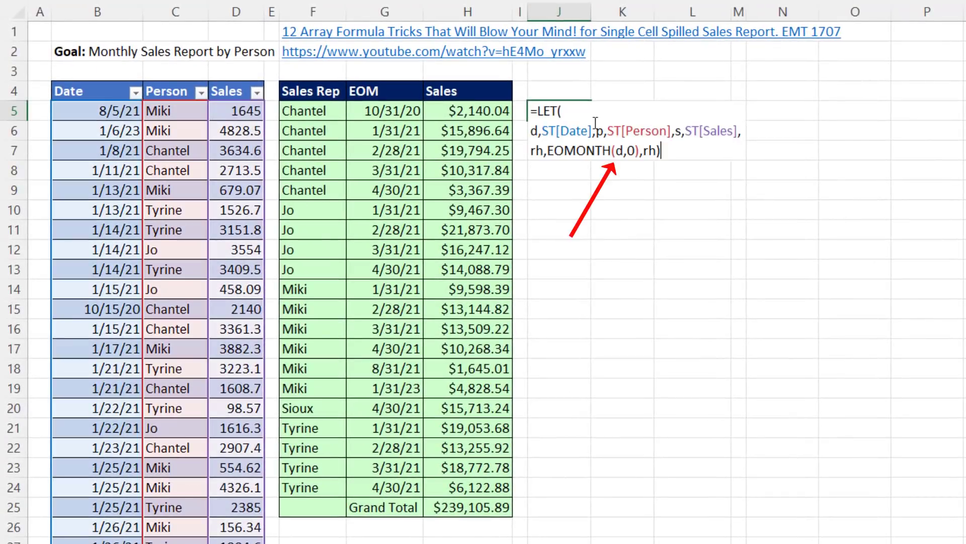
click(615, 150)
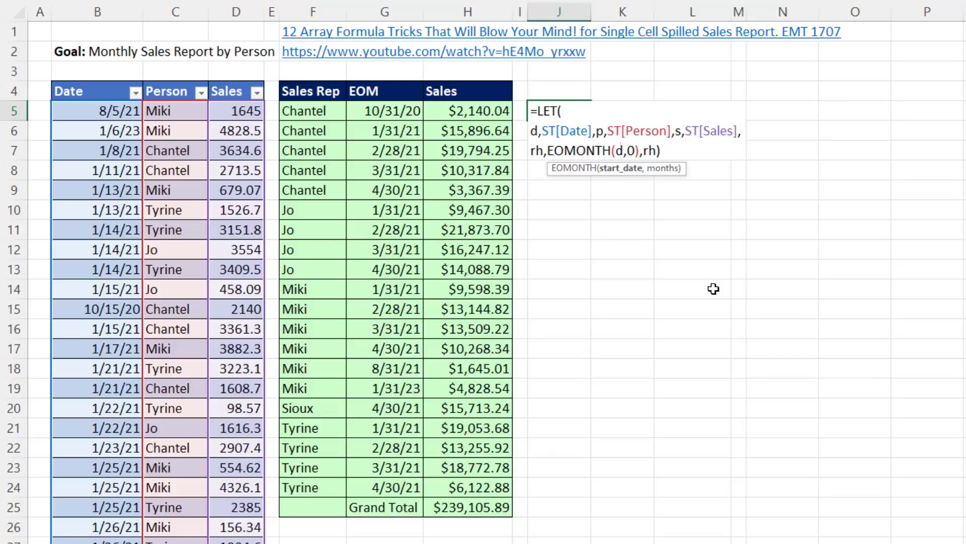
text(--)
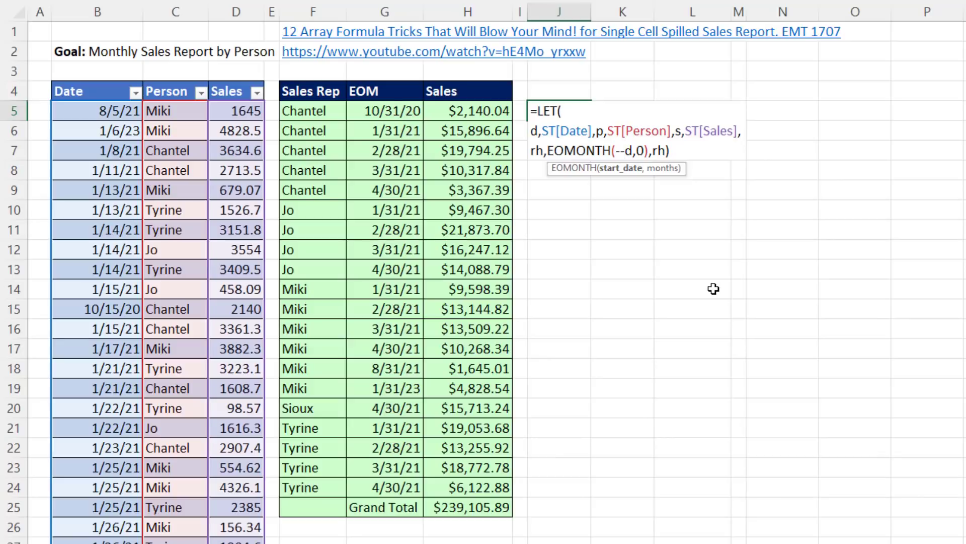
key(Return)
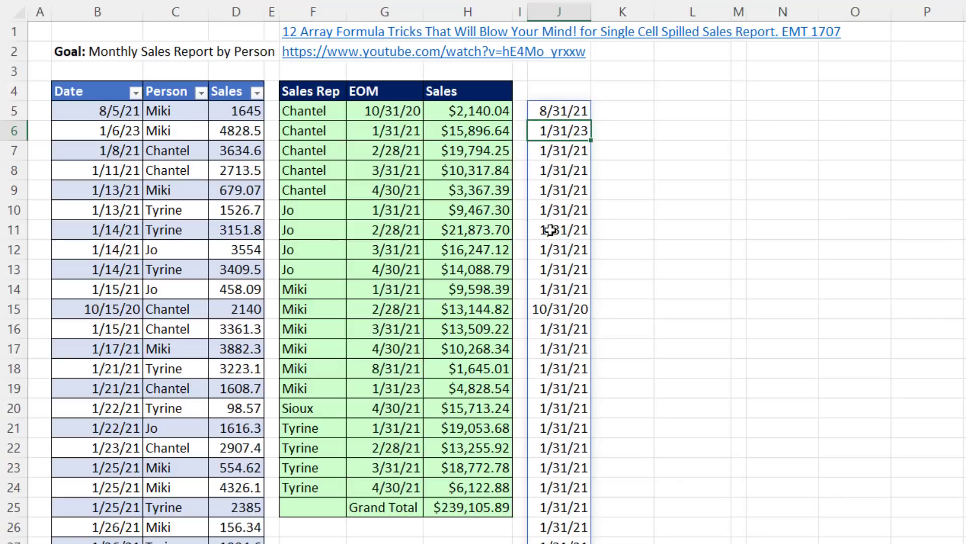
- Edit the J5 formula to open an HSTACK function before EOMONTH in the rh definition, with p as its first array
click(567, 115)
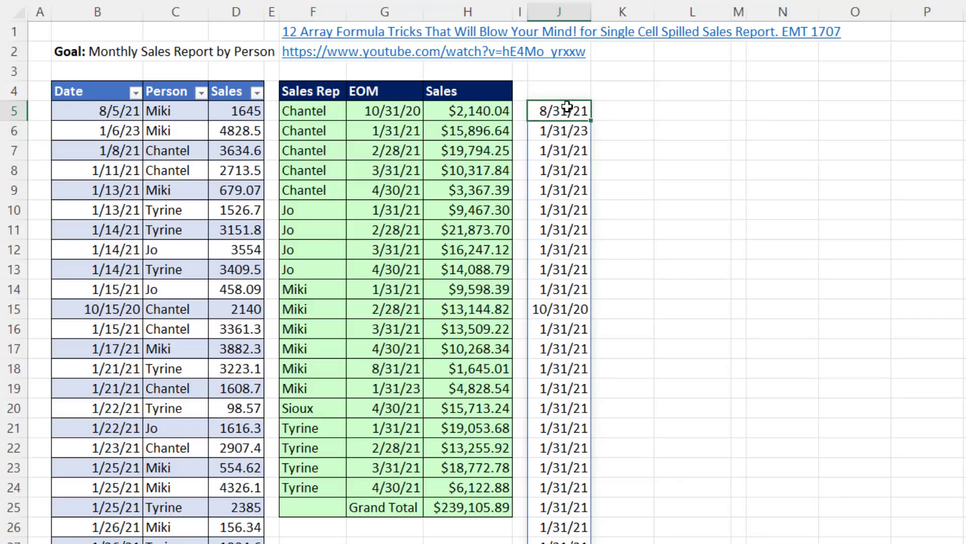
key(F2)
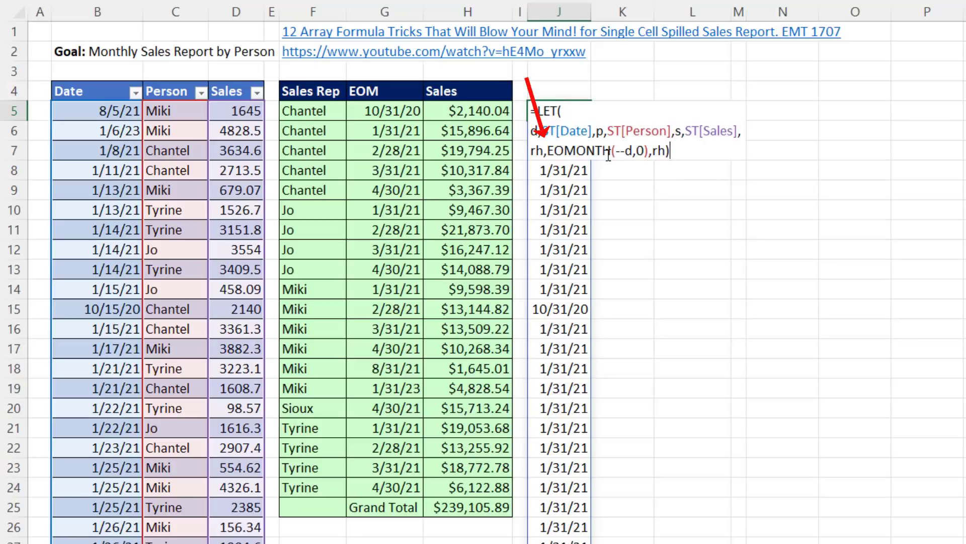
click(548, 151)
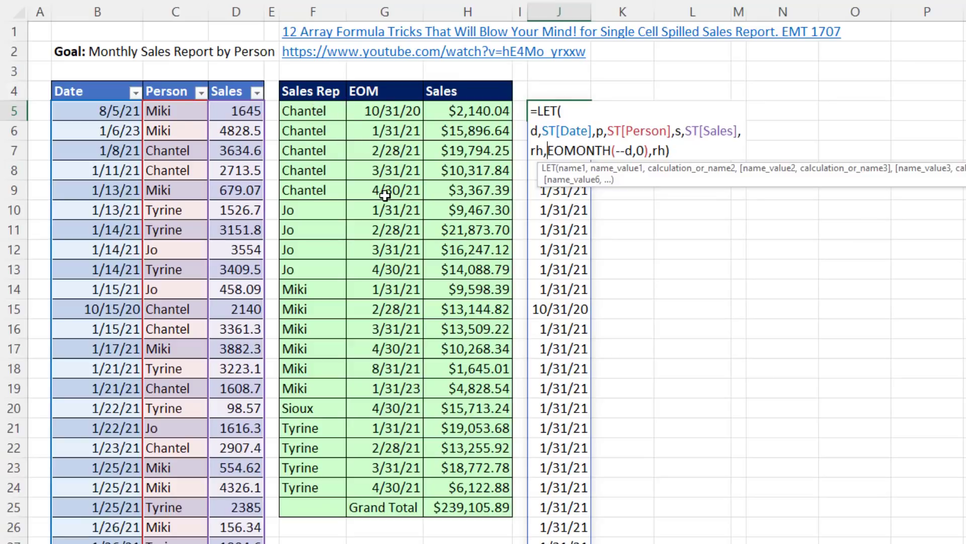
text(h)
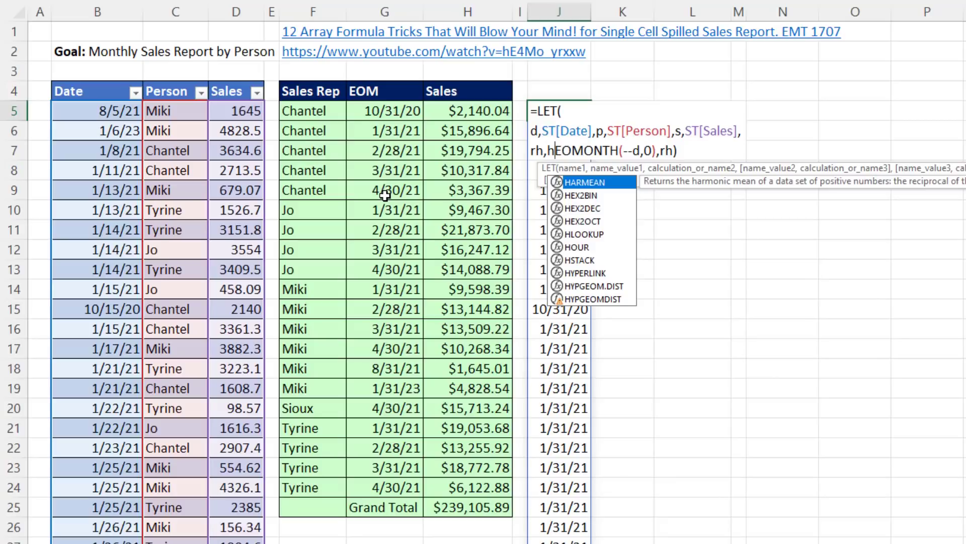
text(s)
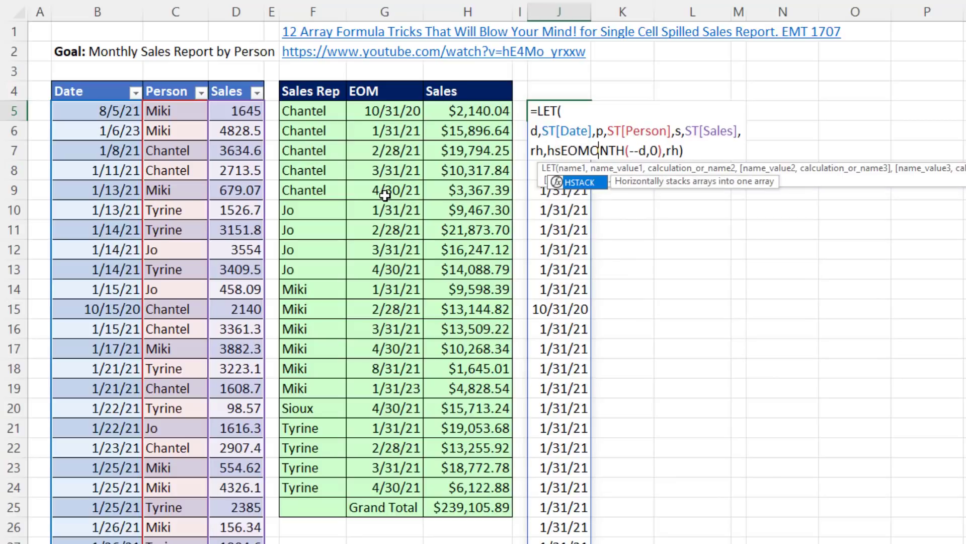
key(Tab)
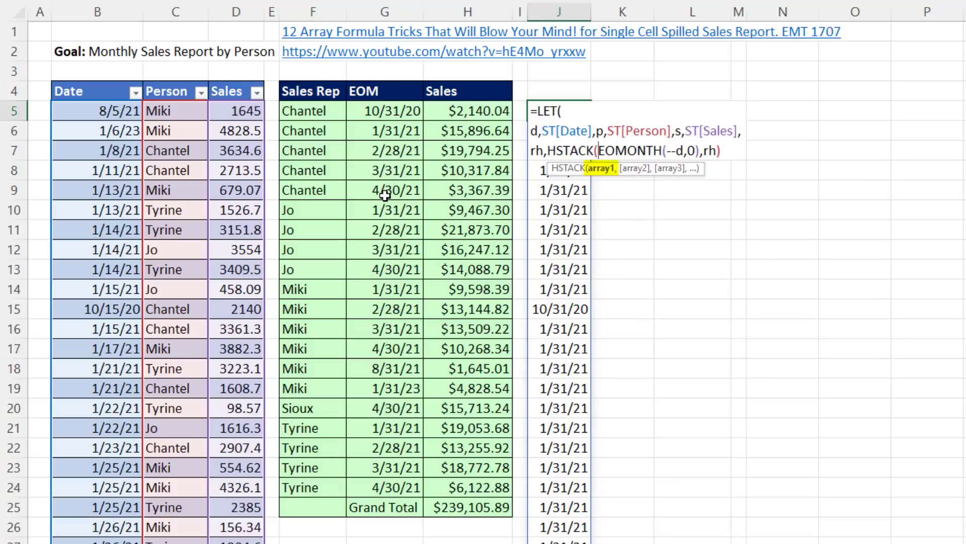
text(p)
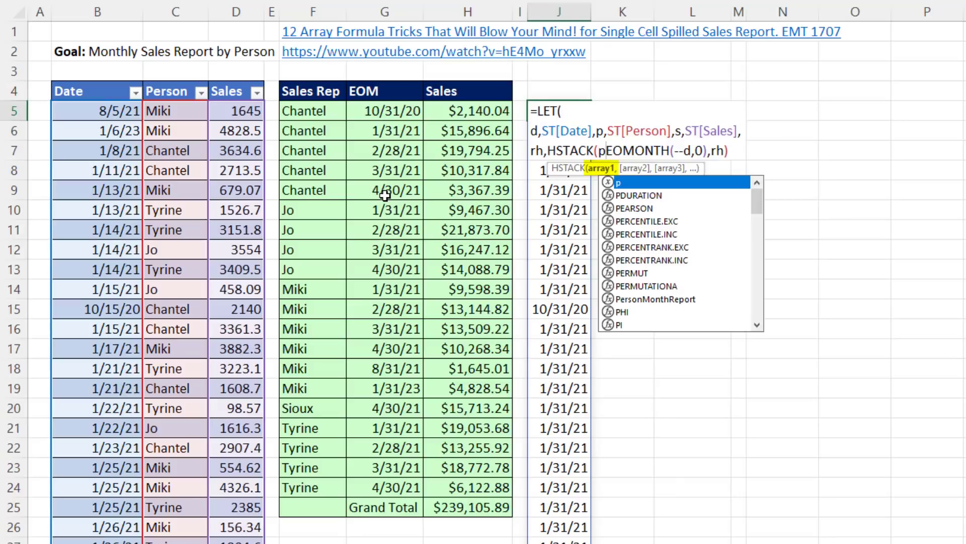
text(,)
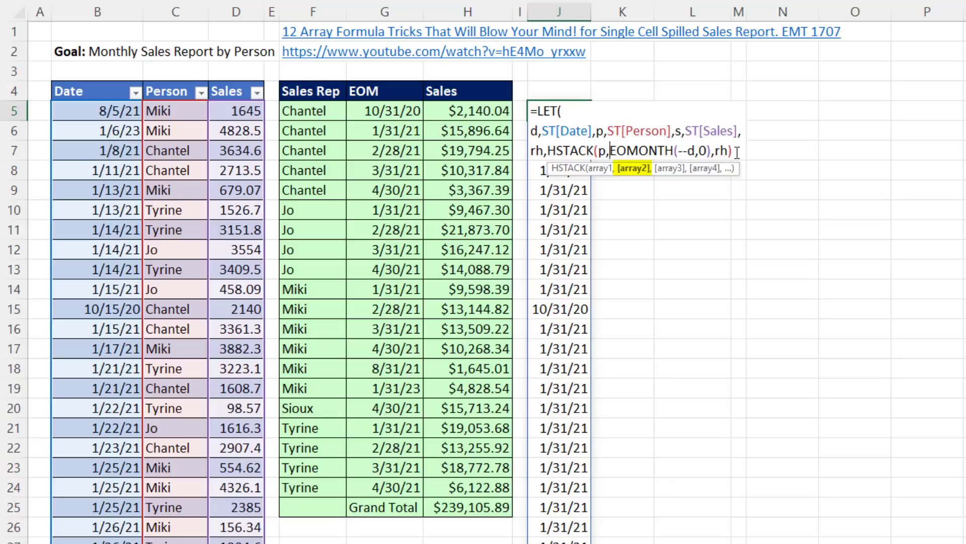
- Close HSTACK right after EOMONTH(--d,0), making rh HSTACK(p,EOMONTH(--d,0)), and enter the formula in J5
key(Right)
key(Right)
key(Right)
key(Right)
key(Right)
key(Right)
key(Right)
key(Right)
key(Right)
key(Right)
key(Right)
key(Right)
key(Right)
key(Right)
text())
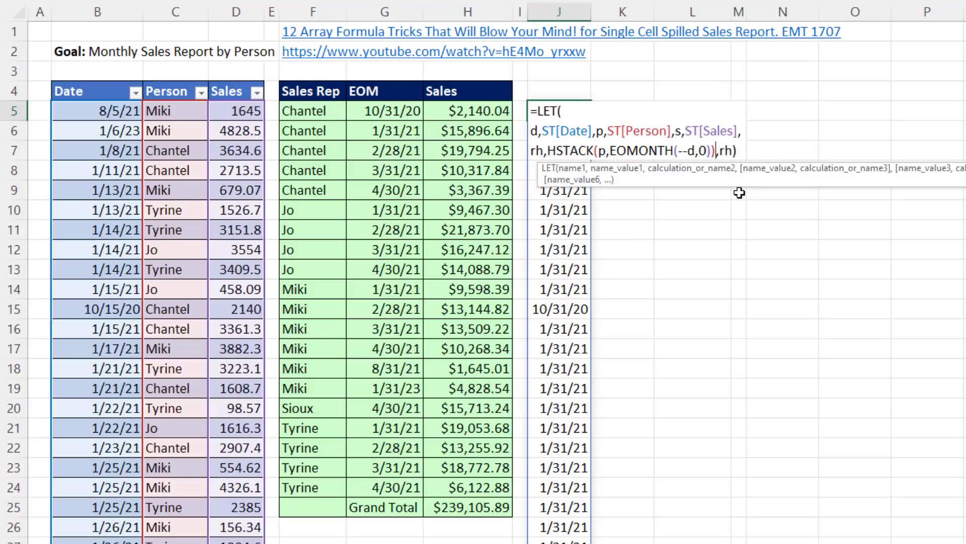
key(Return)
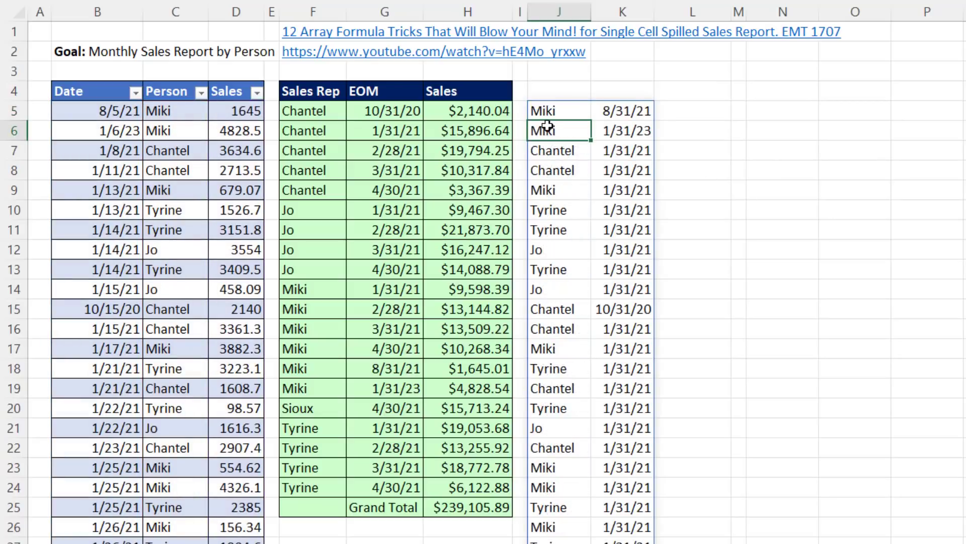
- Wrap the HSTACK expression for rh in J5 in UNIQUE, making it UNIQUE(HSTACK(p,EOMONTH(--d,0))), and re-enter the formula
click(571, 114)
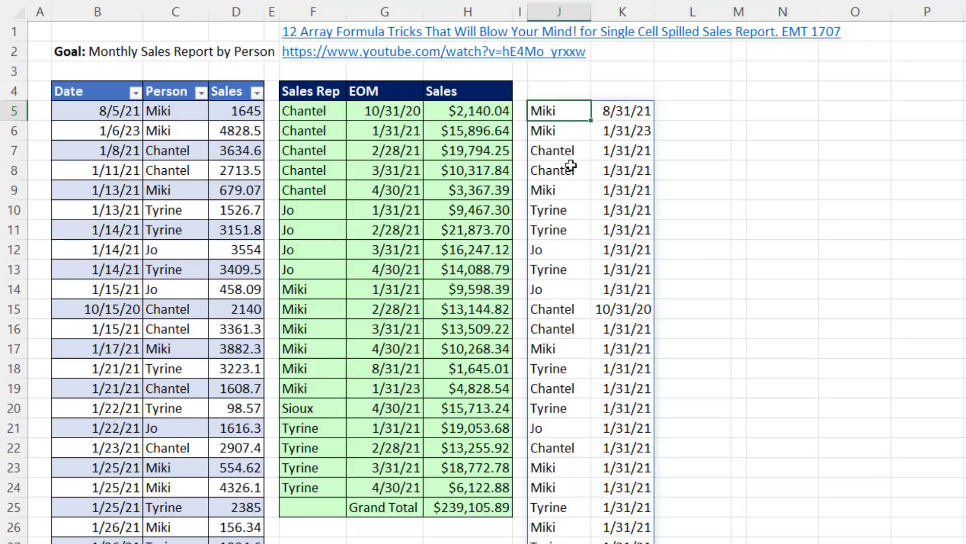
key(F2)
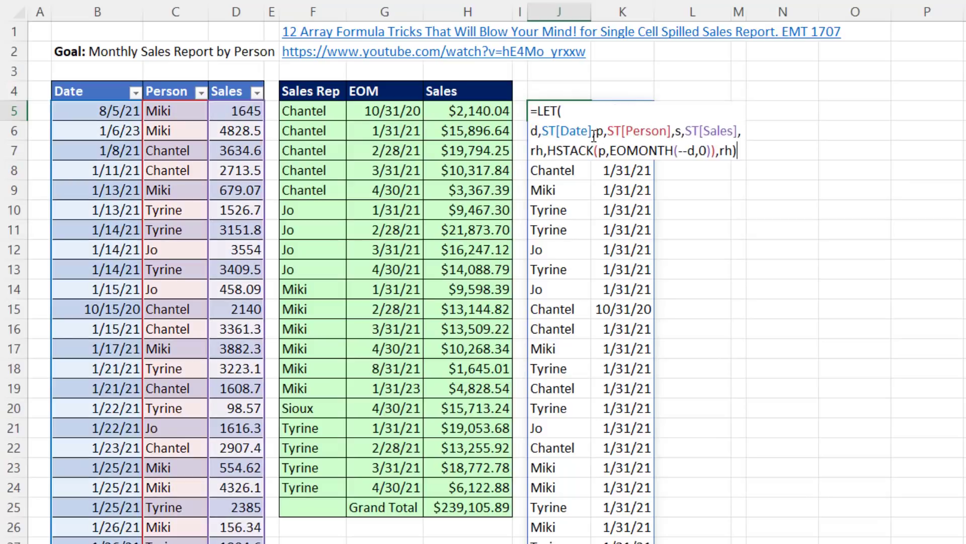
click(552, 149)
text(uniq)
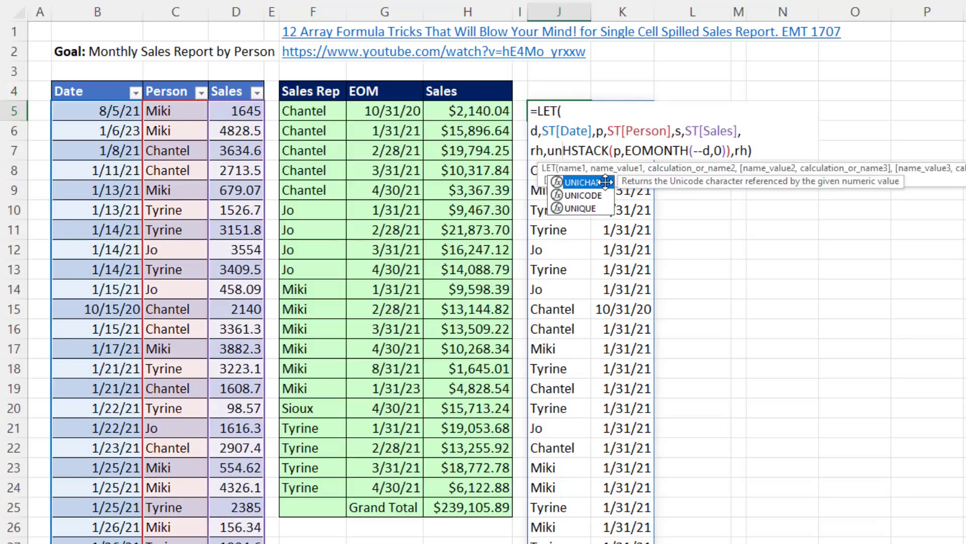
double_click(605, 182)
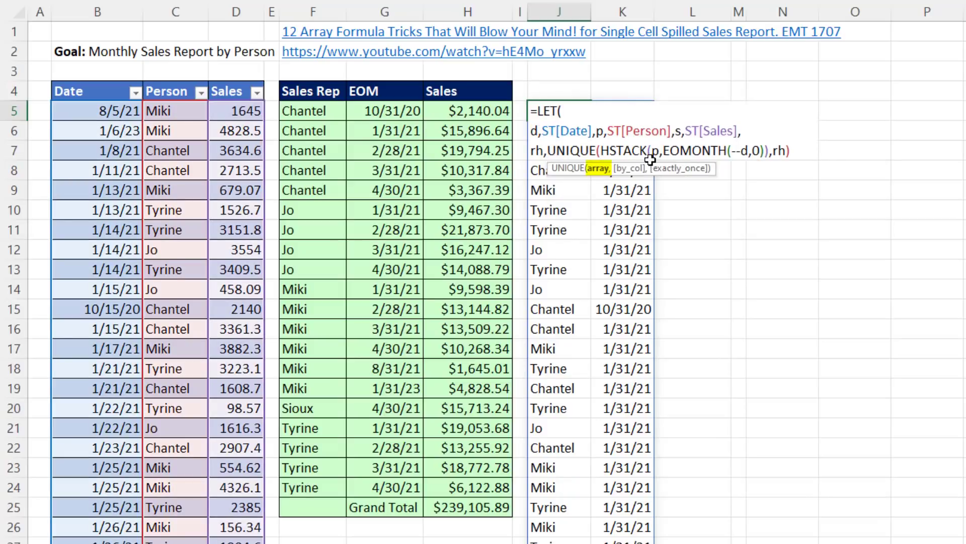
click(772, 150)
text())
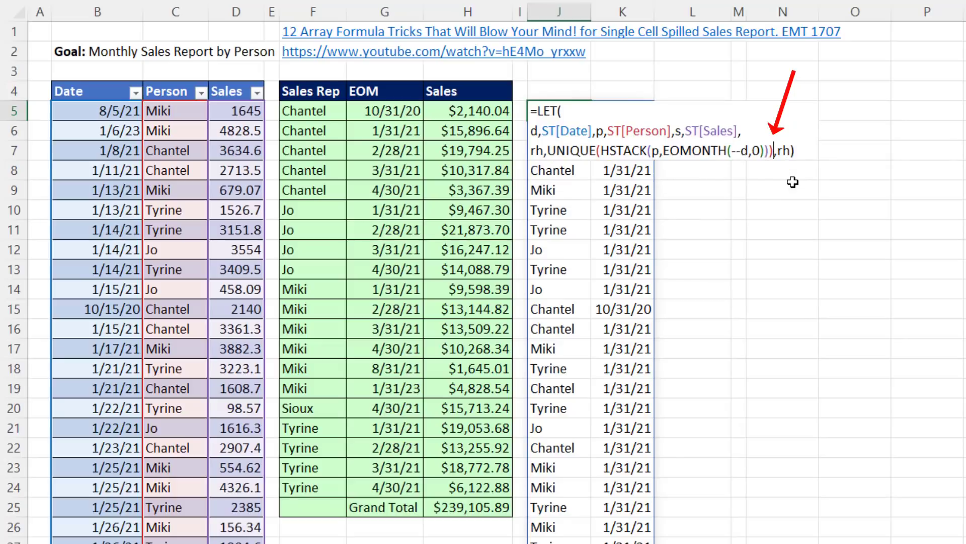
key(Return)
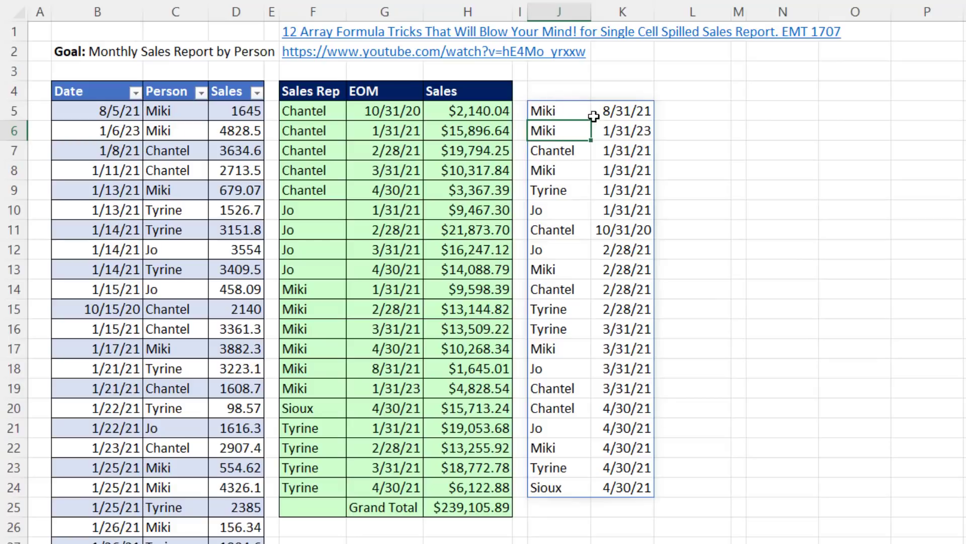
- Wrap the UNIQUE expression for rh in J5 in SORT with the sort index {1,2}, and re-enter the formula
click(561, 110)
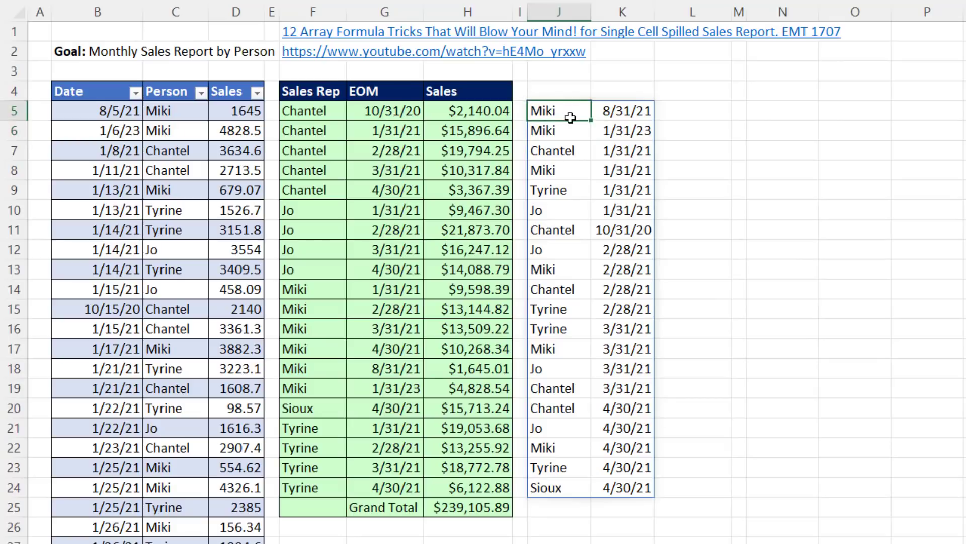
key(F2)
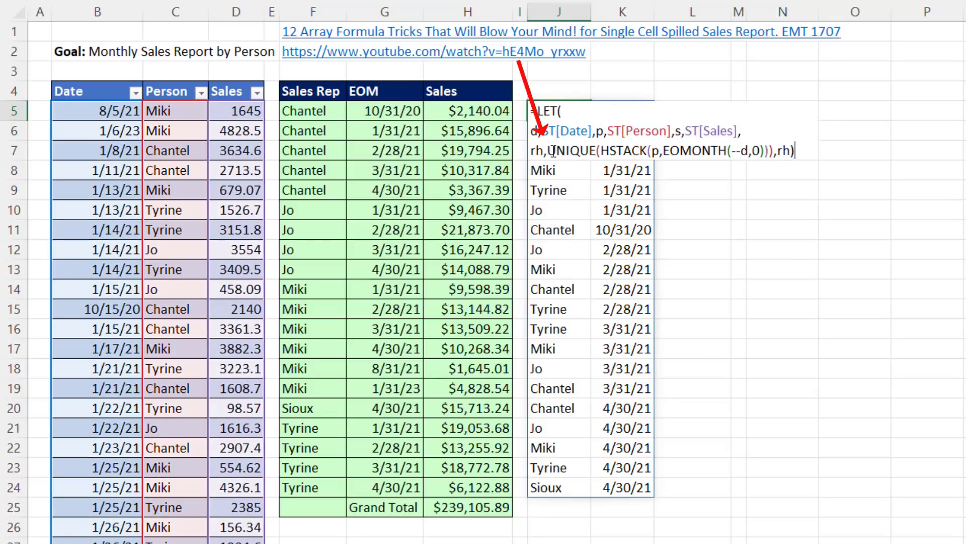
click(548, 151)
text(sort)
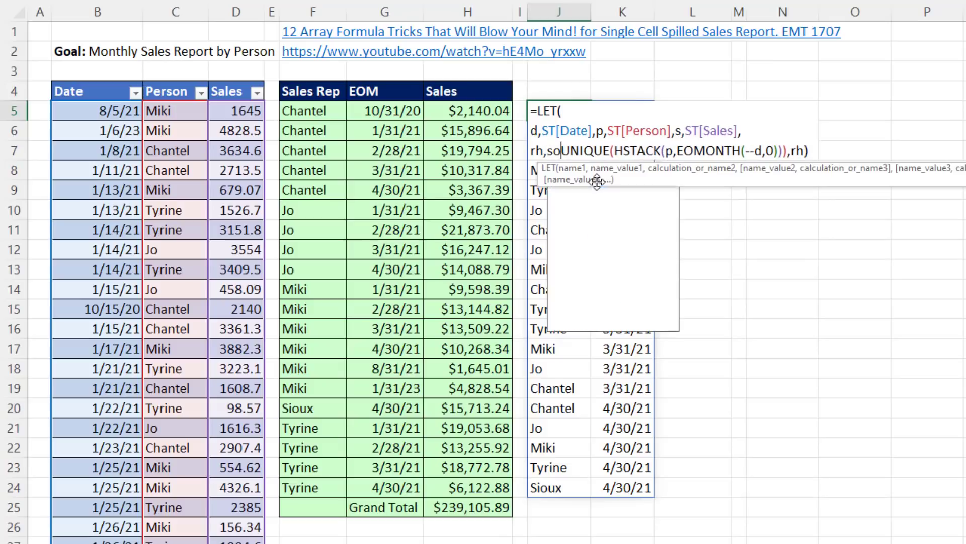
key(Tab)
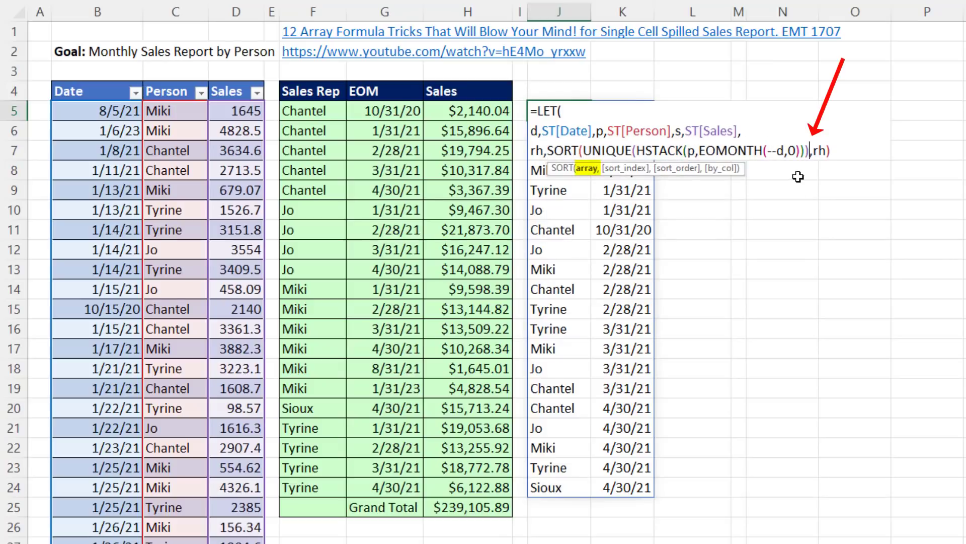
text(,)
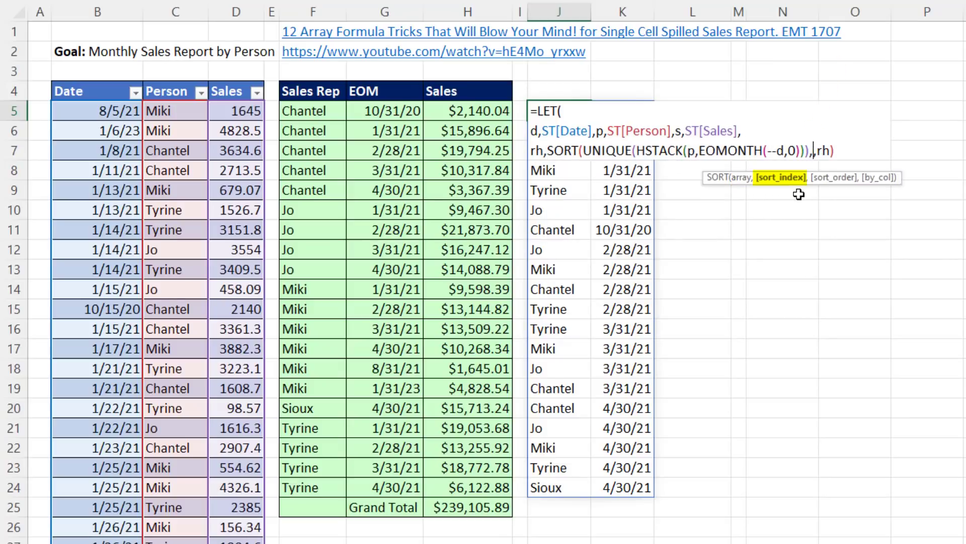
text({1,)
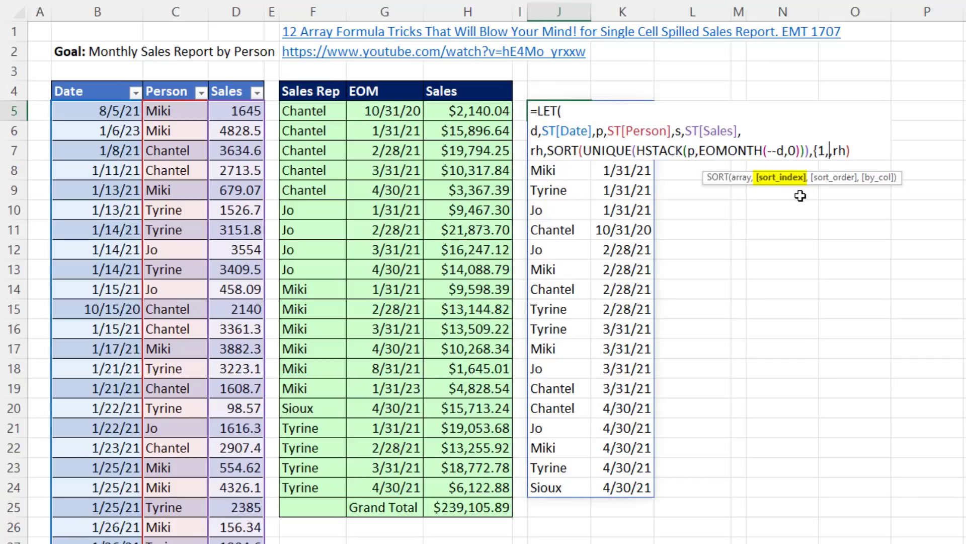
text(2}),)
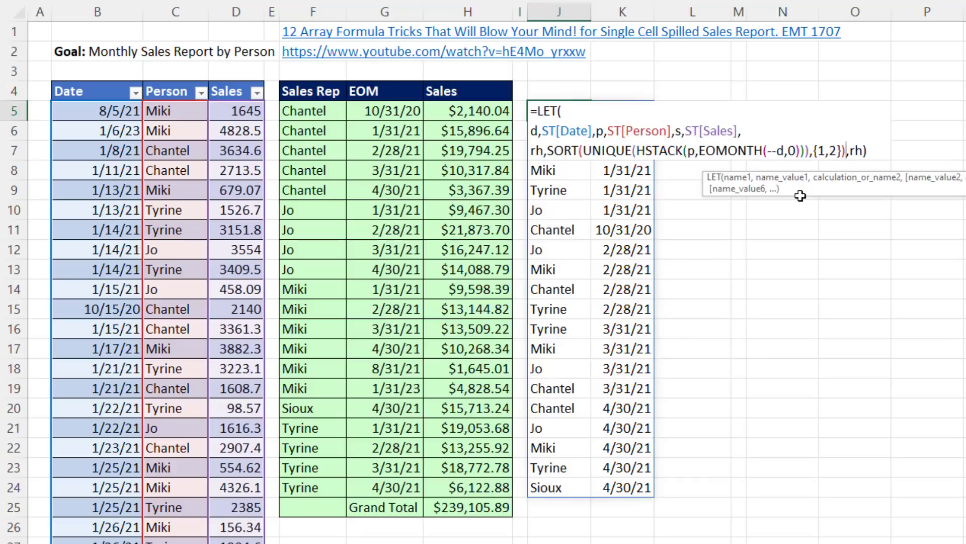
key(Return)
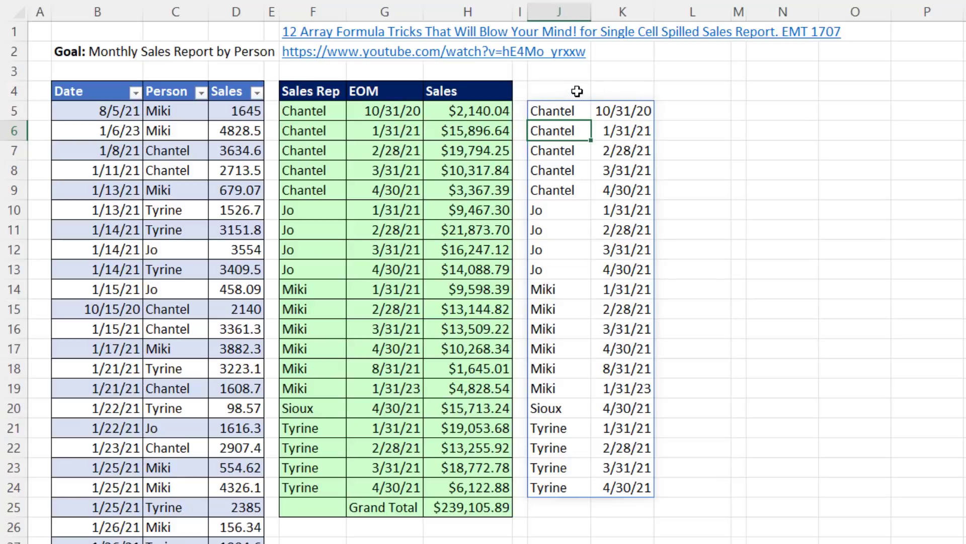
- Remove the final rh calculation and closing parenthesis from the J5 LET formula, and start a new line after the rh definition
click(553, 112)
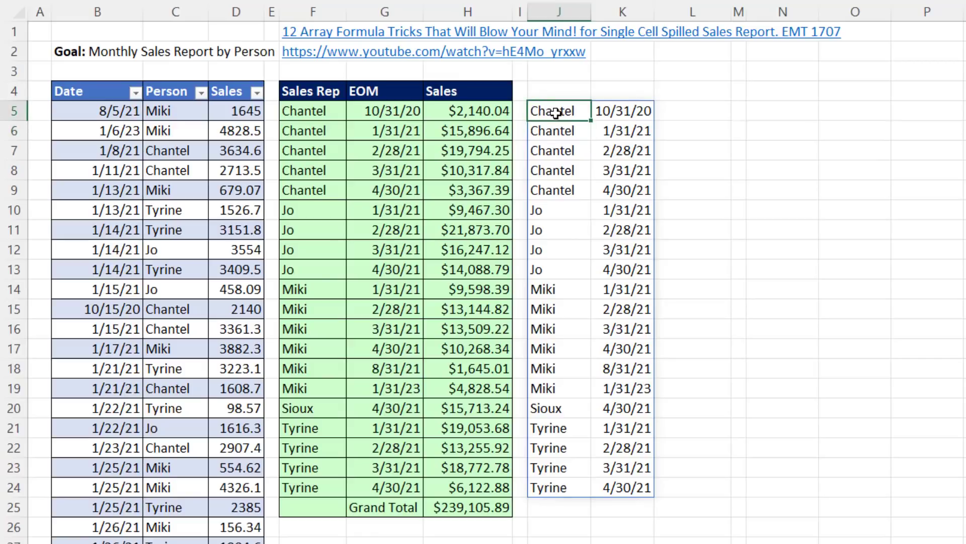
key(F2)
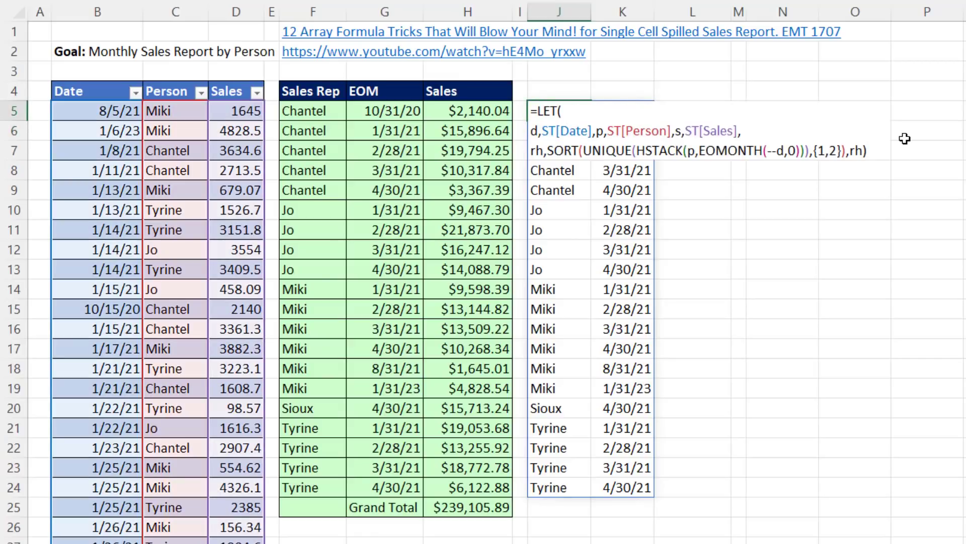
key(BackSpace)
key(BackSpace)
key(BackSpace)
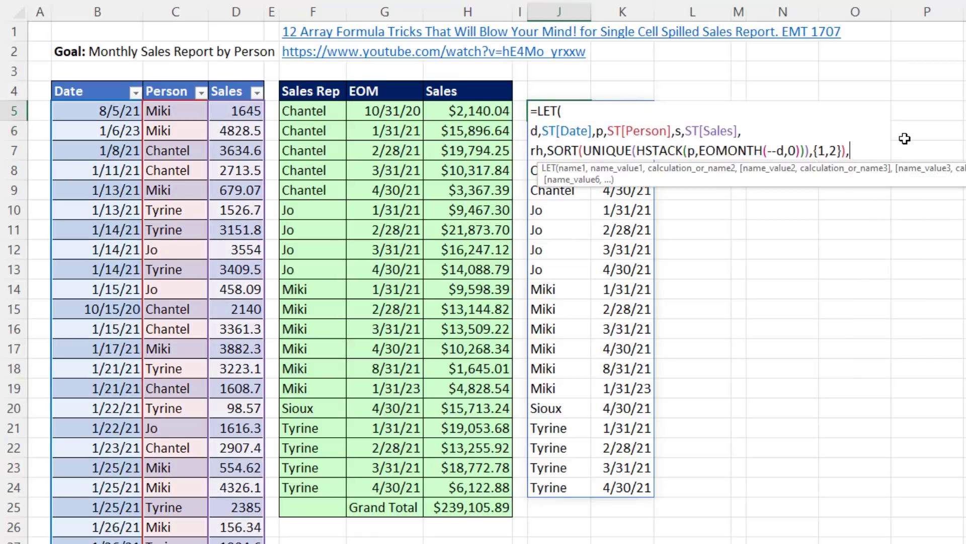
key(alt+Return)
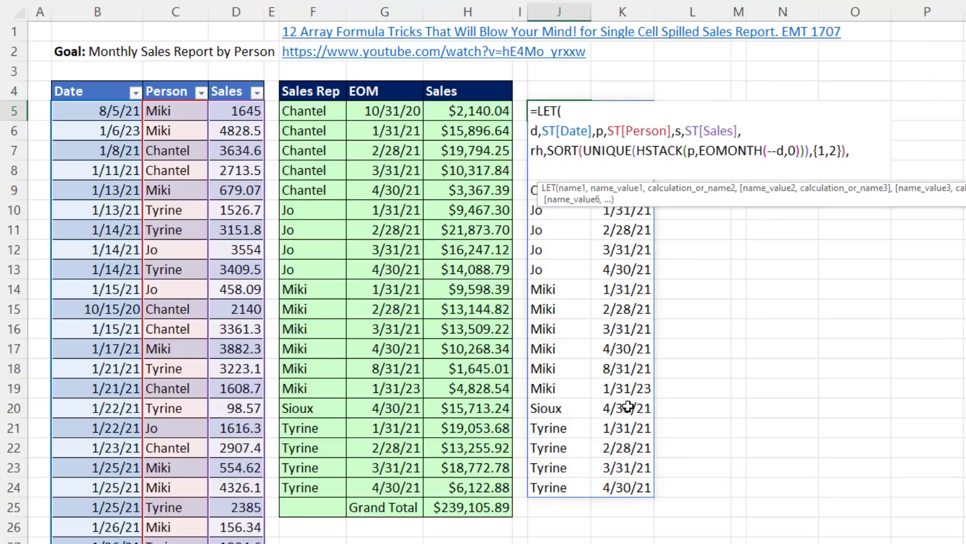
- Define the variable u in the LET formula as CHOOSECOLS(rh,2), followed by a comma
text(u)
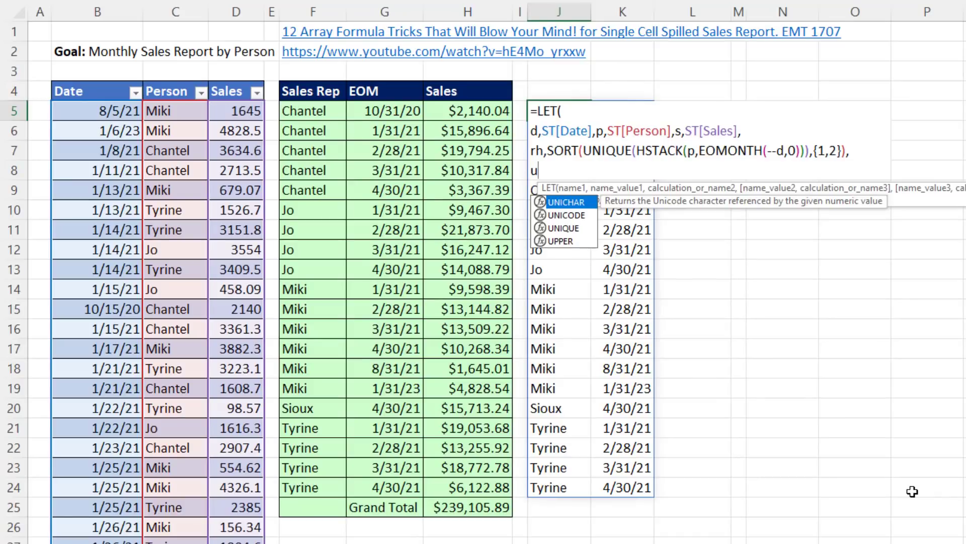
text(,)
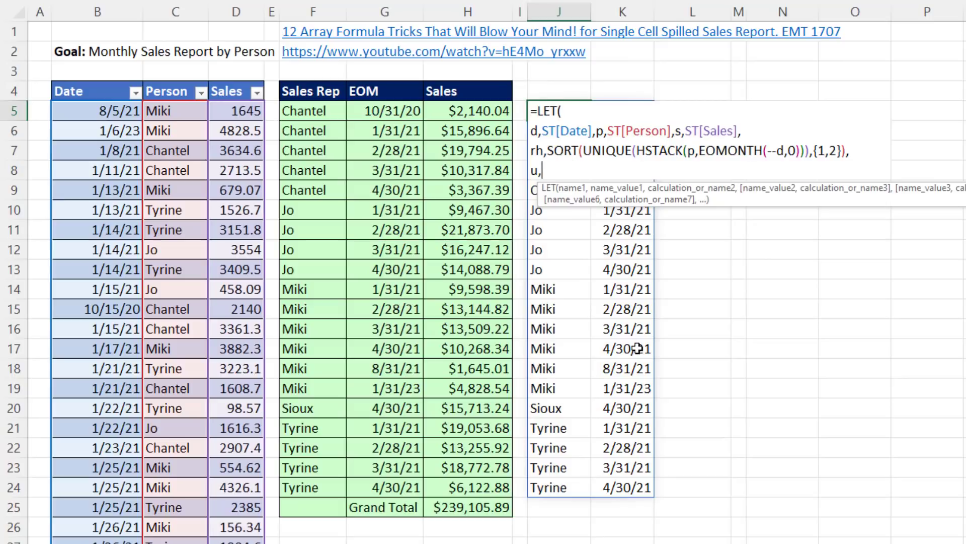
text(cho)
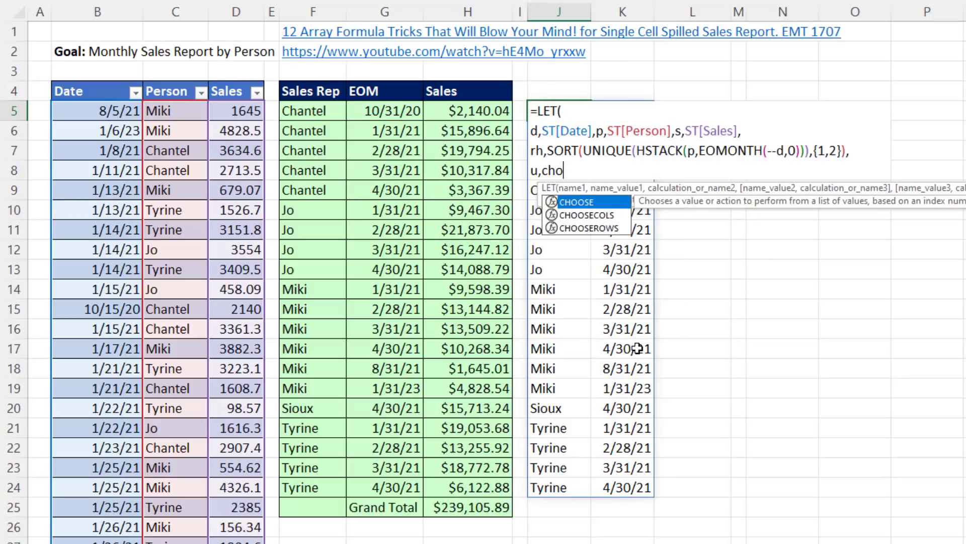
key(Down)
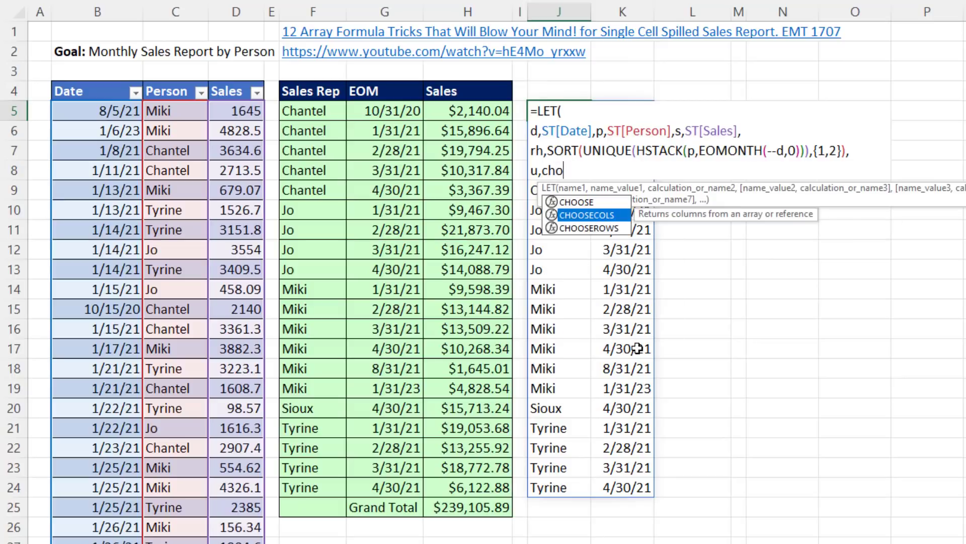
key(Tab)
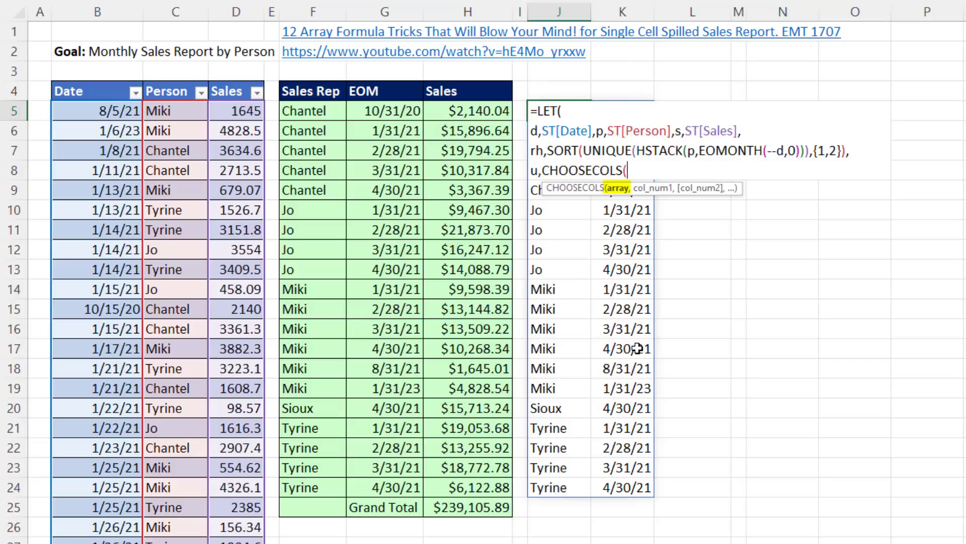
text(rh,)
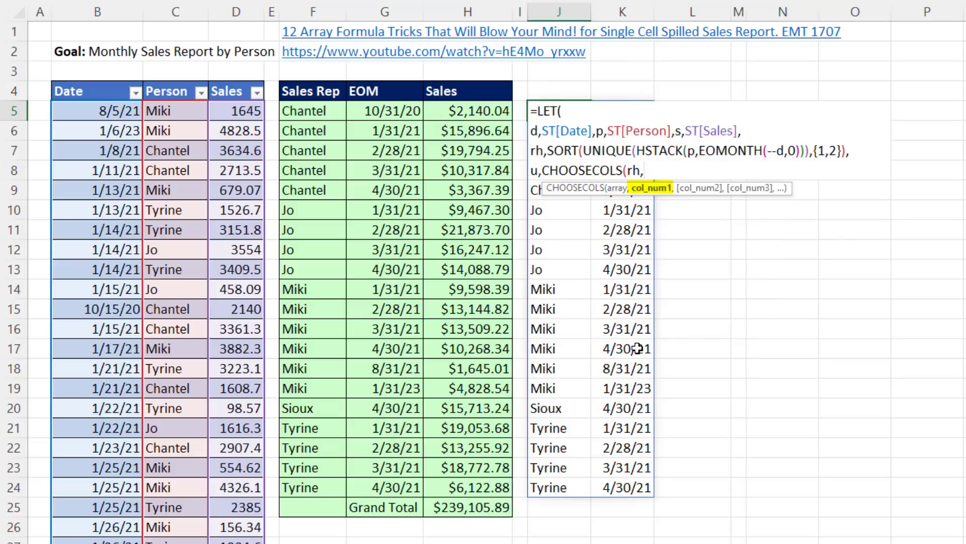
text(2),)
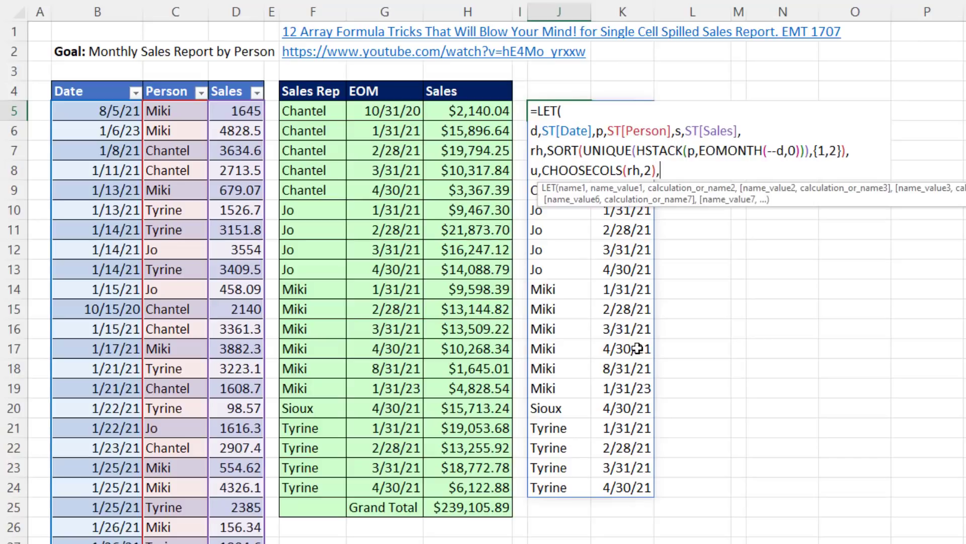
- Return u as the final calculation of the LET formula, close the parenthesis and enter the formula
text(u)
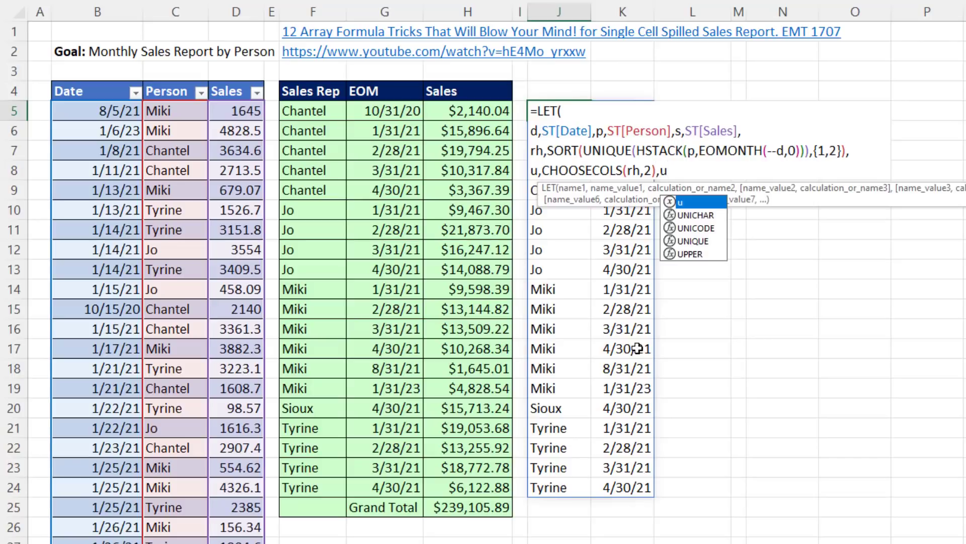
text())
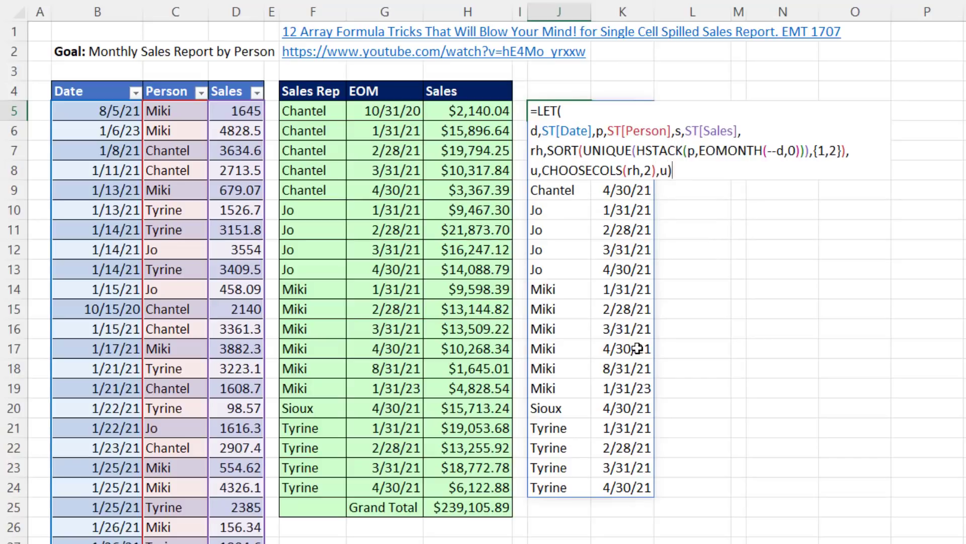
key(Return)
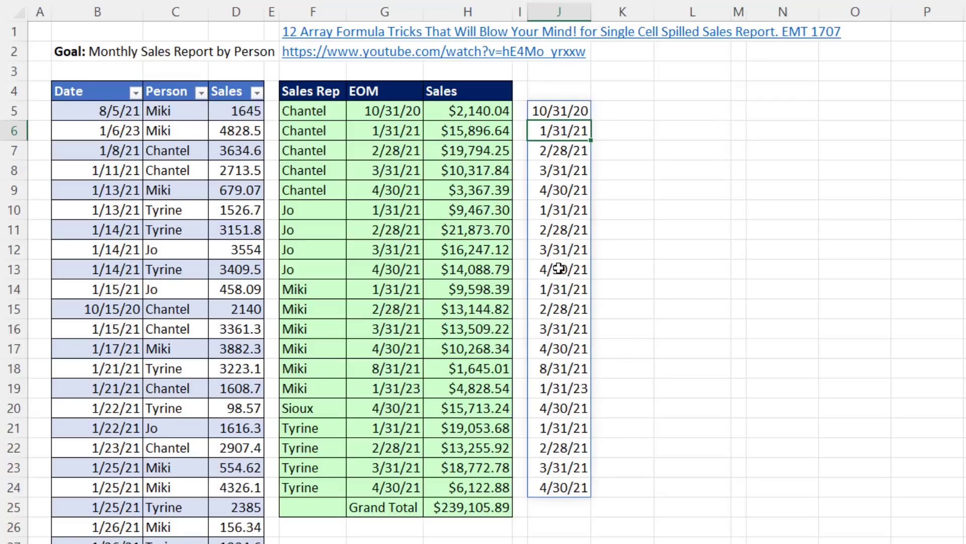
- Reopen the LET formula in J5 for editing and move the final u calculation onto its own line
click(569, 111)
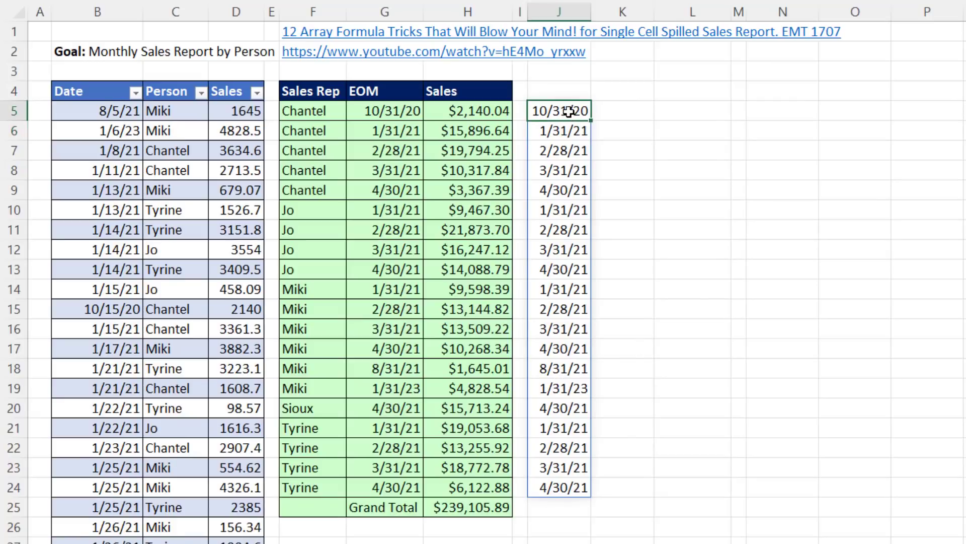
key(F2)
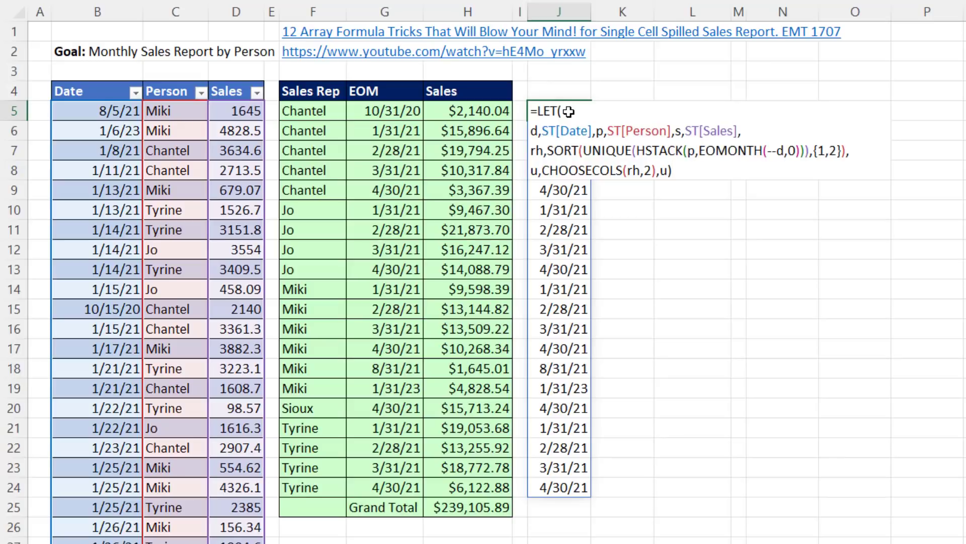
click(668, 171)
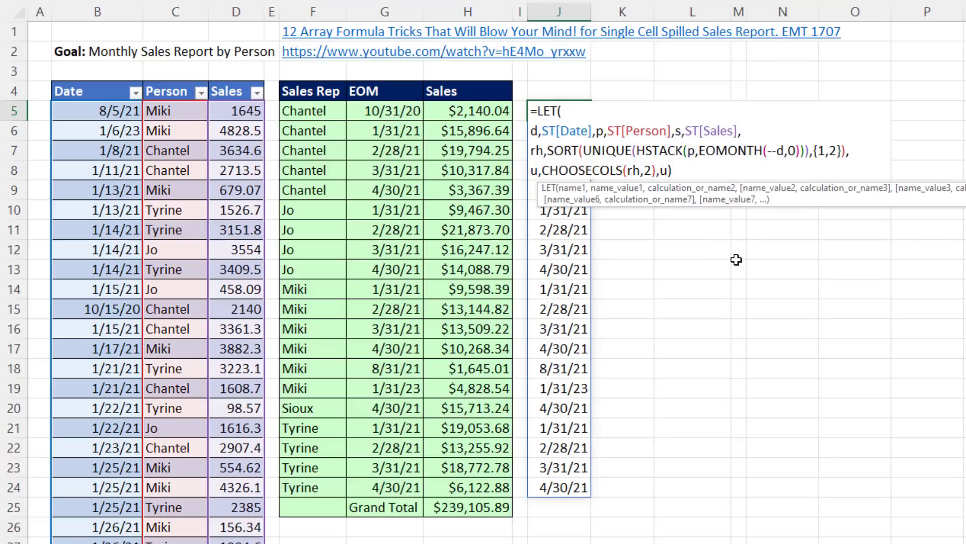
key(Left)
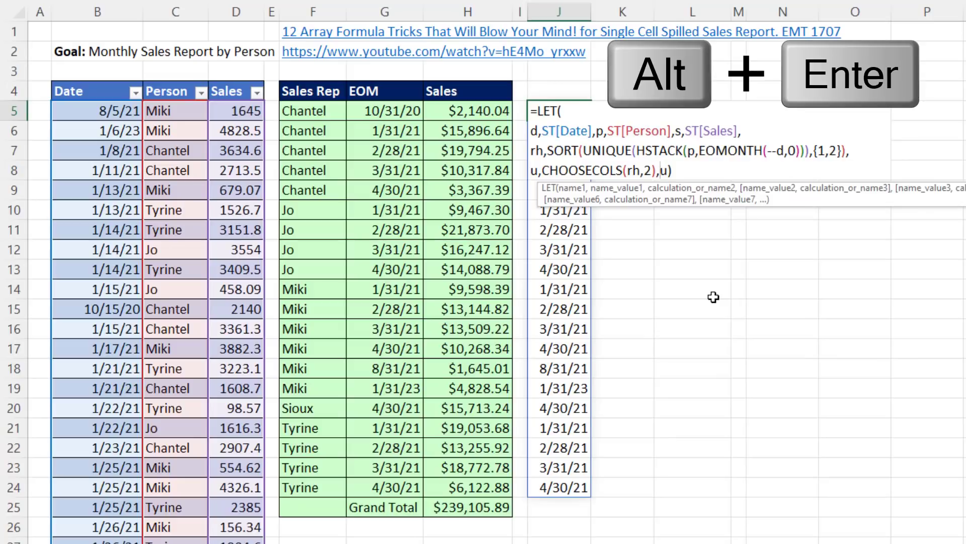
key(alt+Return)
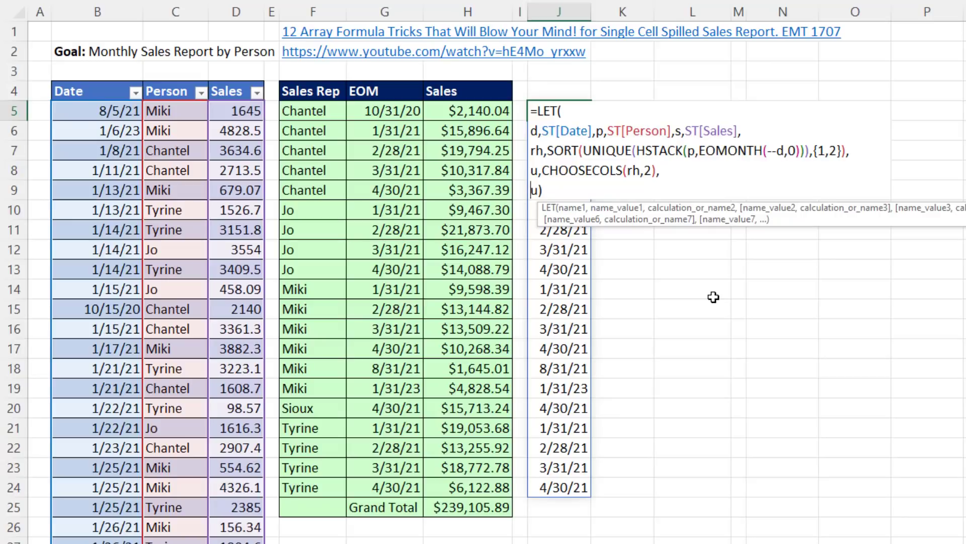
- Wrap the final u in EOMONTH, making it EOMONTH(--u,-1), close the LET function and enter the formula
text(eo)
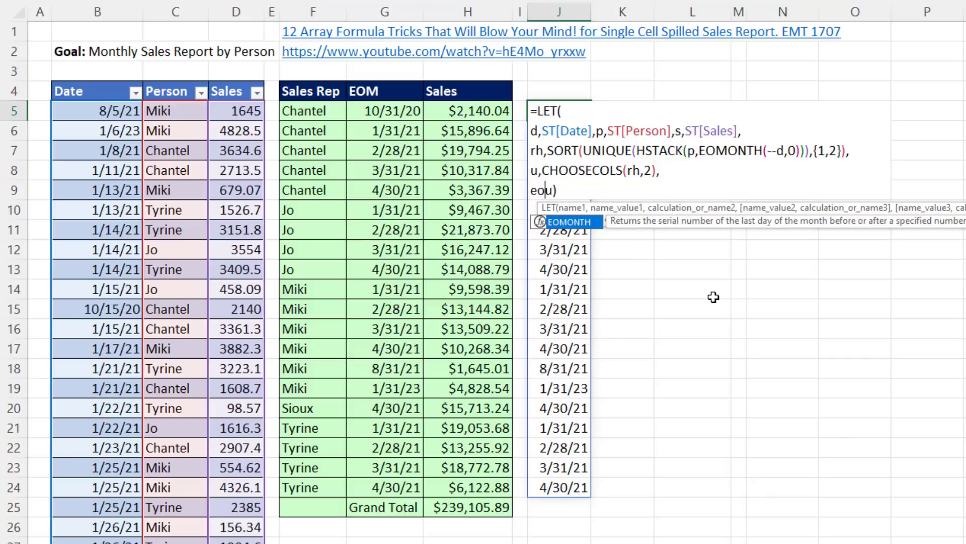
key(Tab)
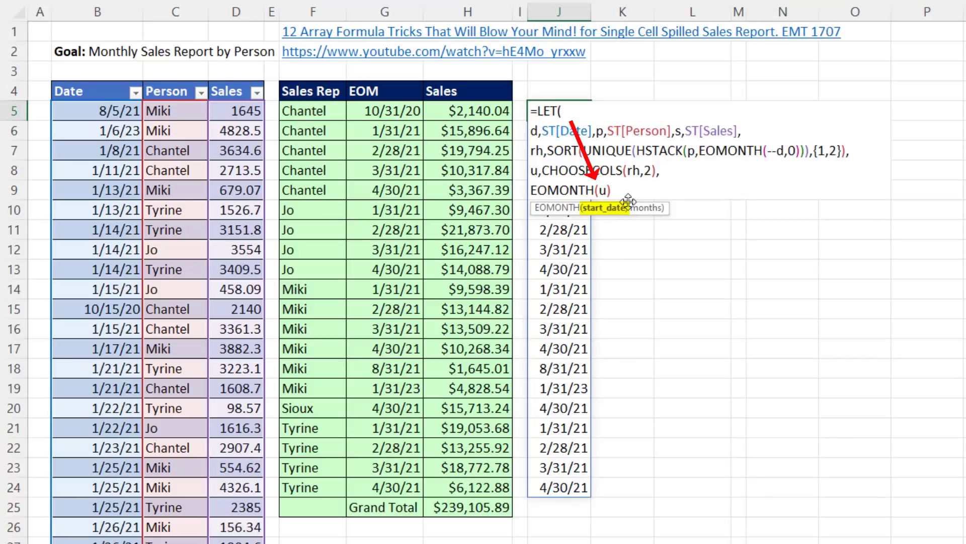
text(--)
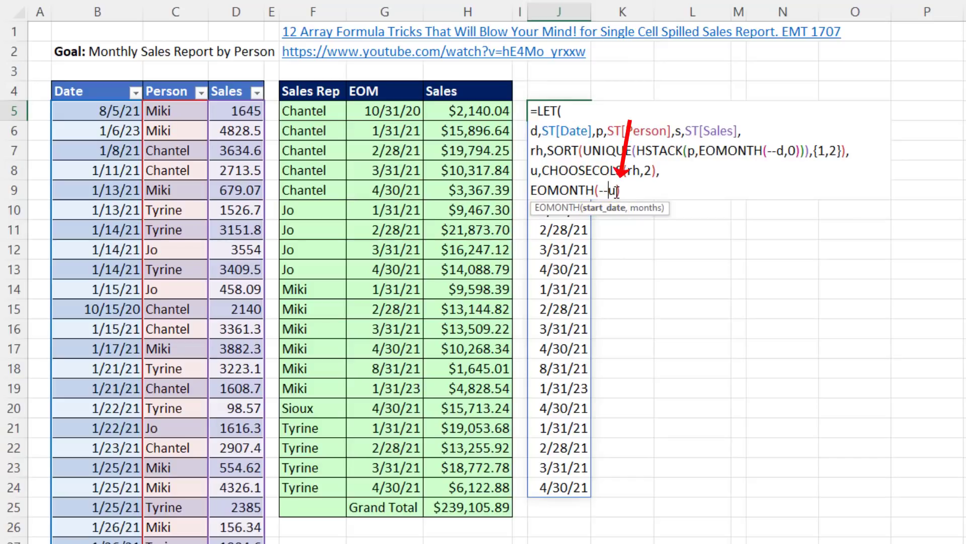
key(Right)
text(,)
key(Delete)
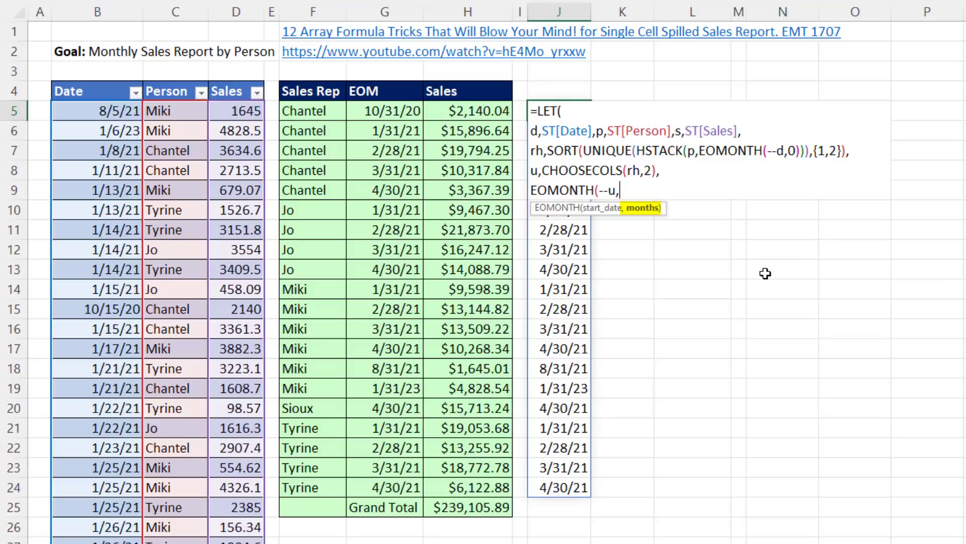
text(-1))
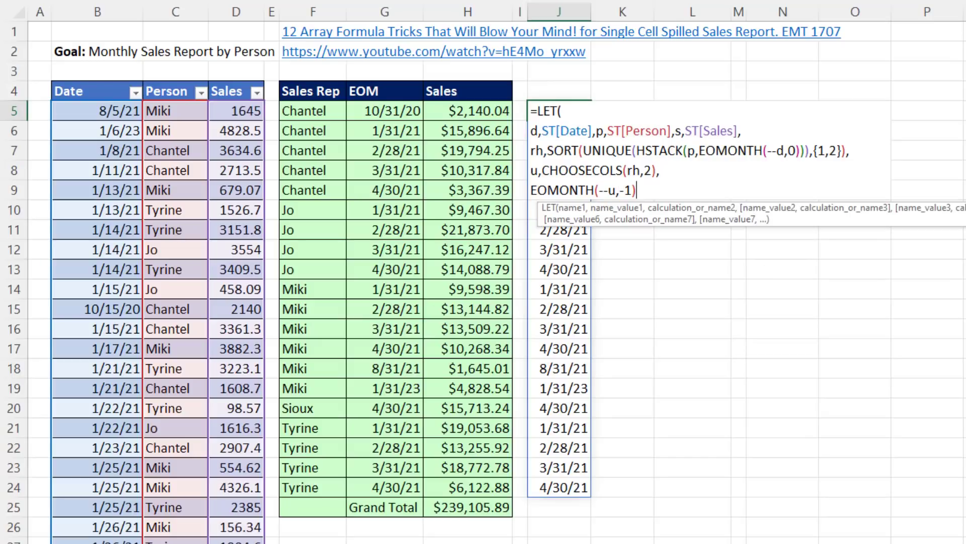
drag(947, 211, 615, 239)
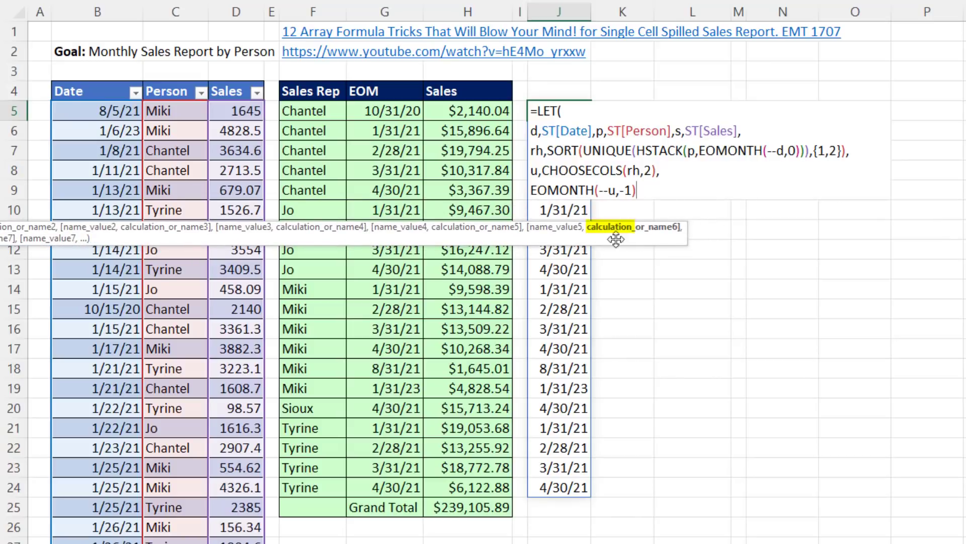
text())
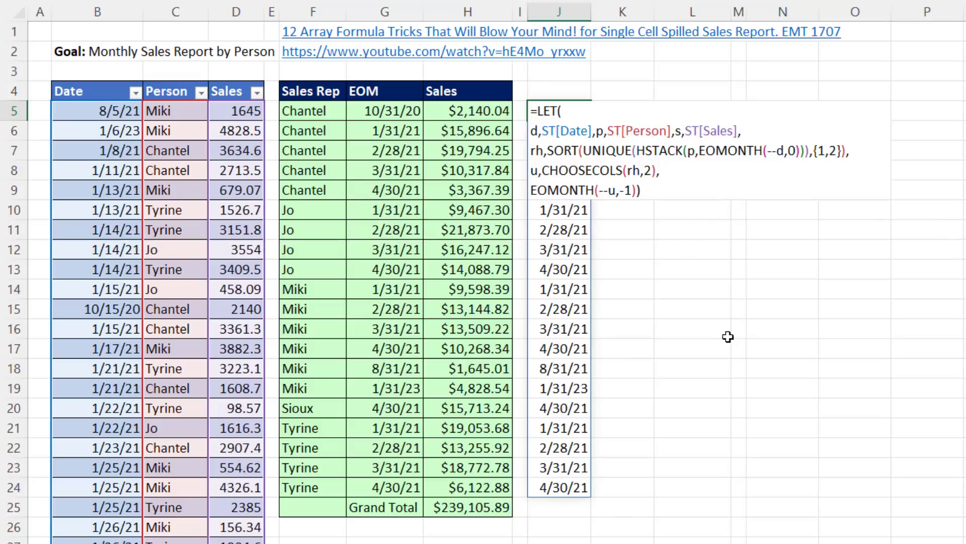
key(Return)
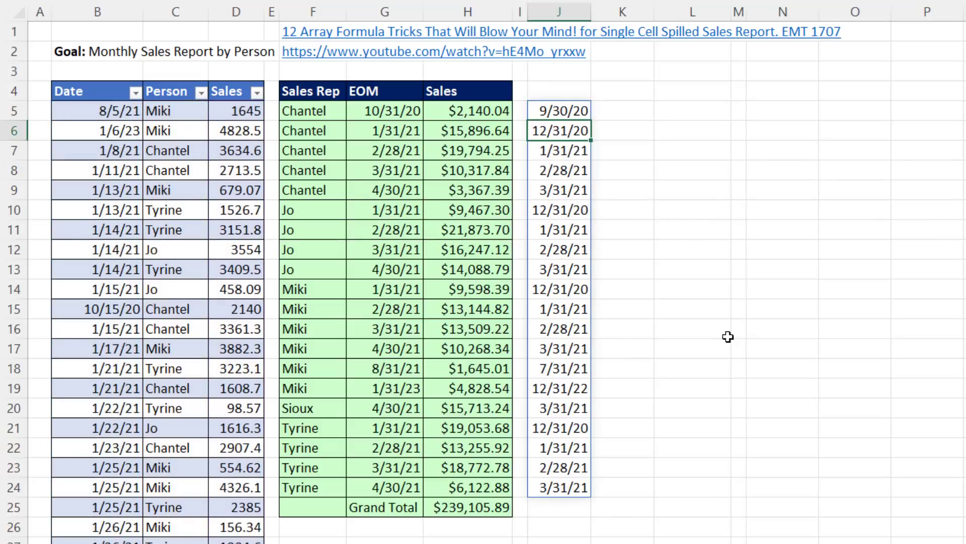
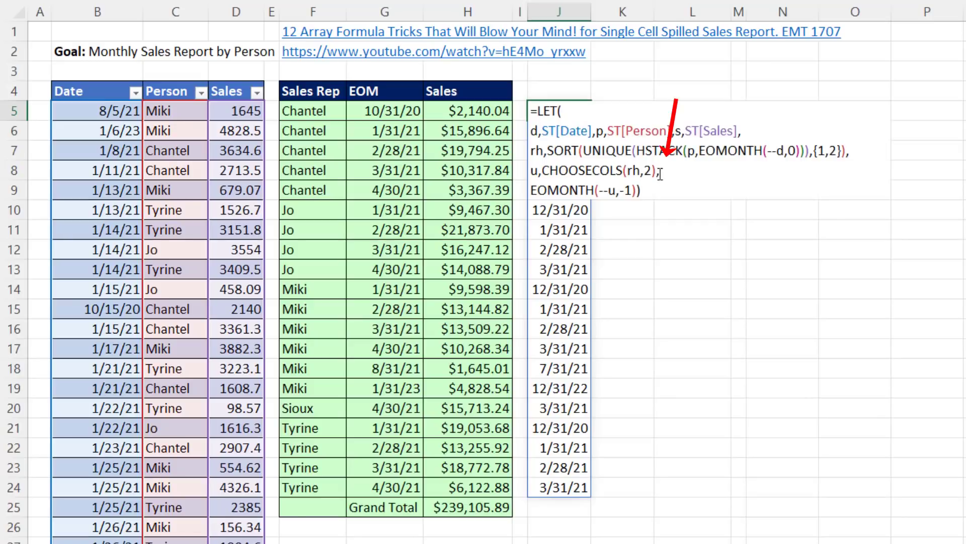
- Insert a new line after the u definition in the J5 formula and start a SUMIFS function with s as the sum range
click(663, 175)
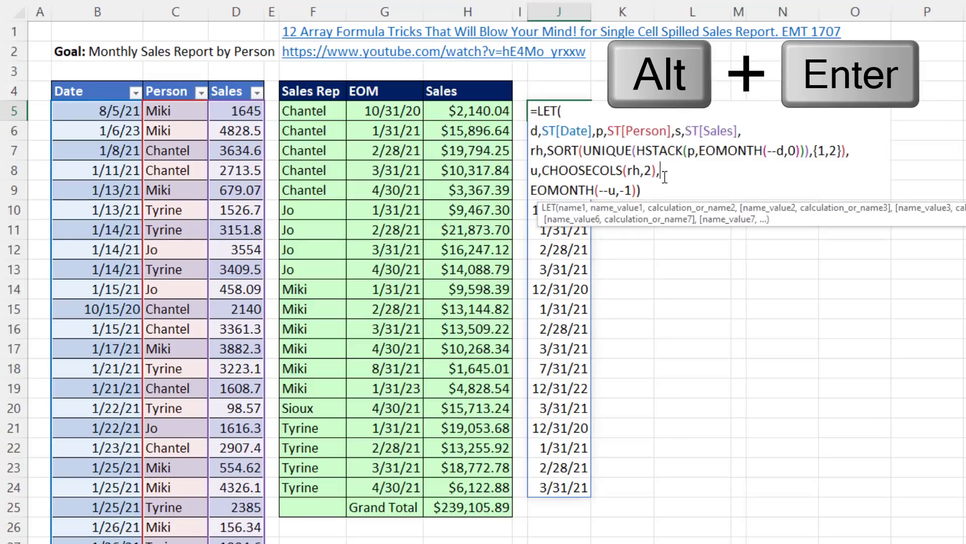
key(alt+Return)
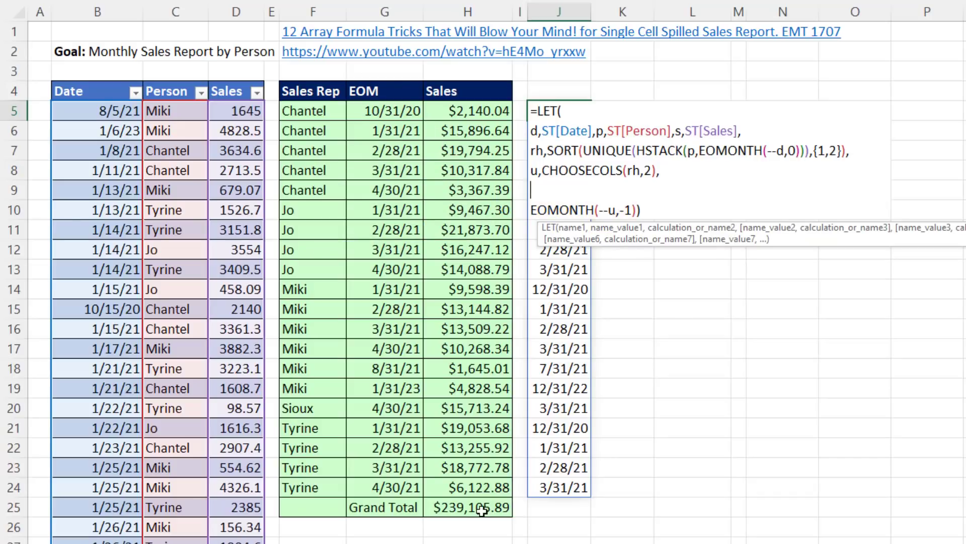
text(sum)
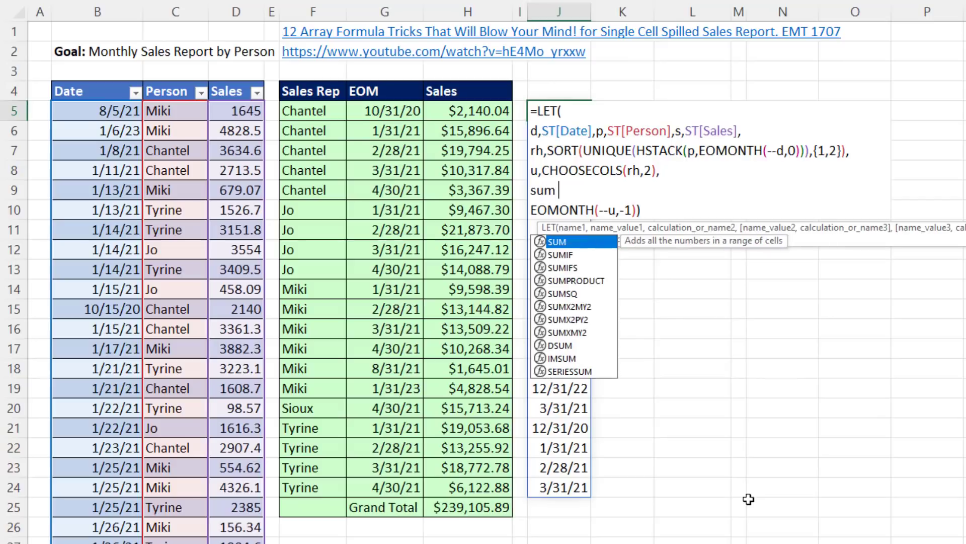
text(ifs)
key(Tab)
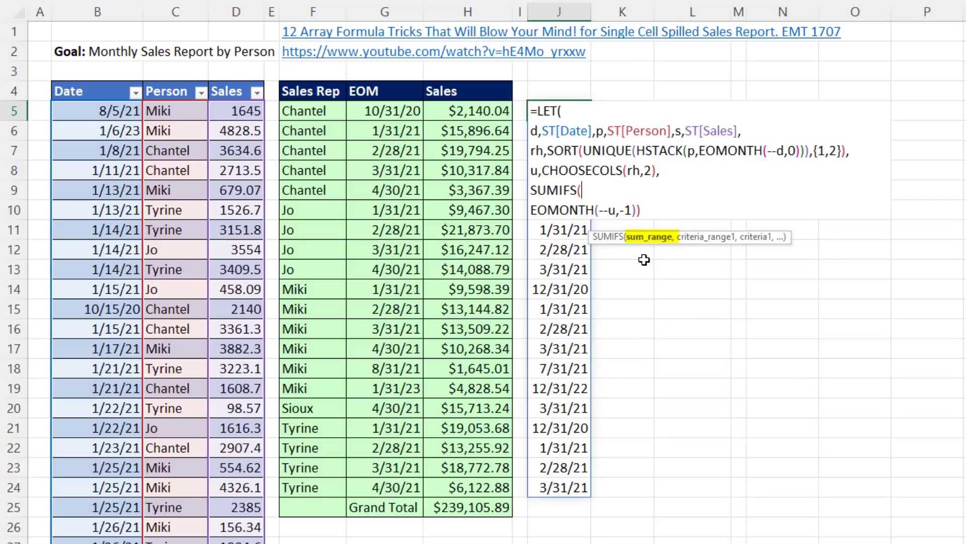
text(s)
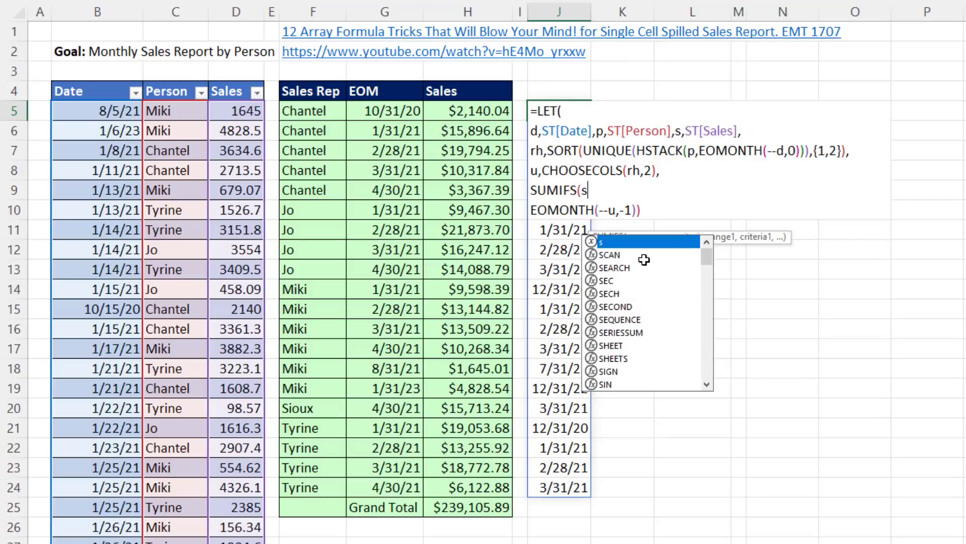
text(,)
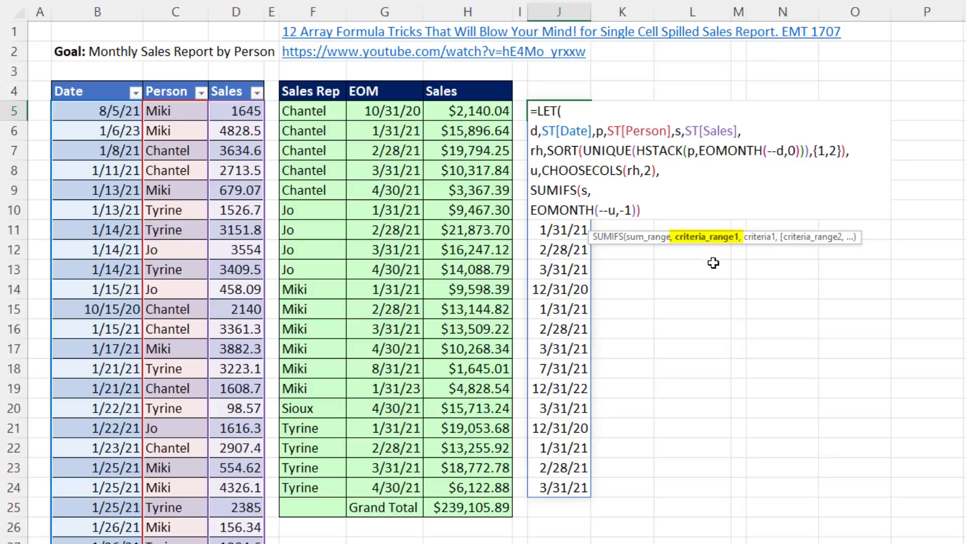
- Add the first SUMIFS condition with criteria range d and criteria ">"& joined directly to the existing EOMONTH(--u,-1)
text(d)
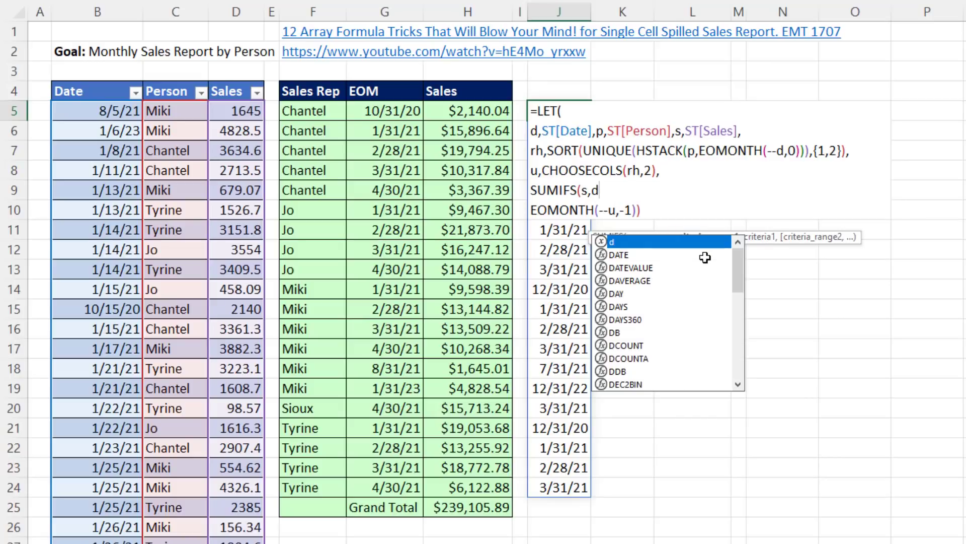
text(,)
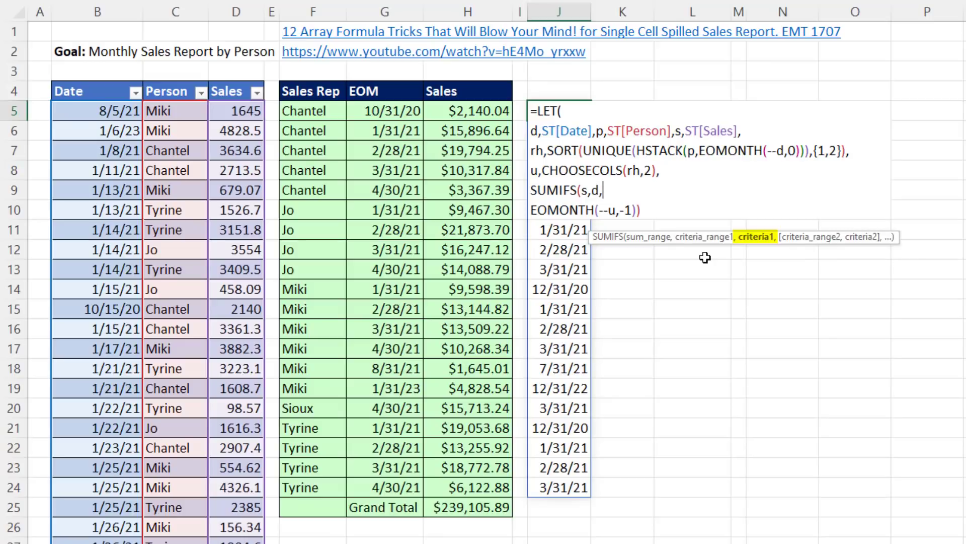
text(">"&)
key(Delete)
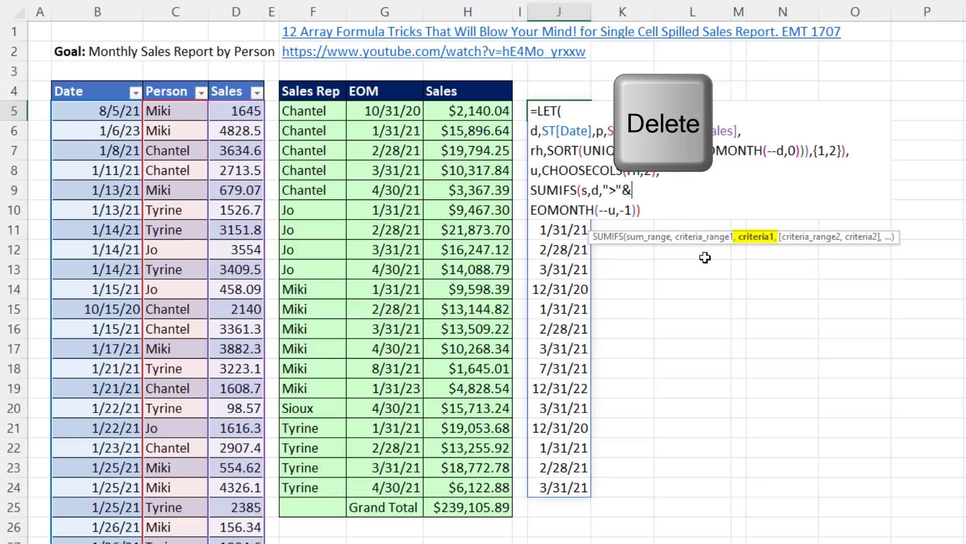
click(760, 238)
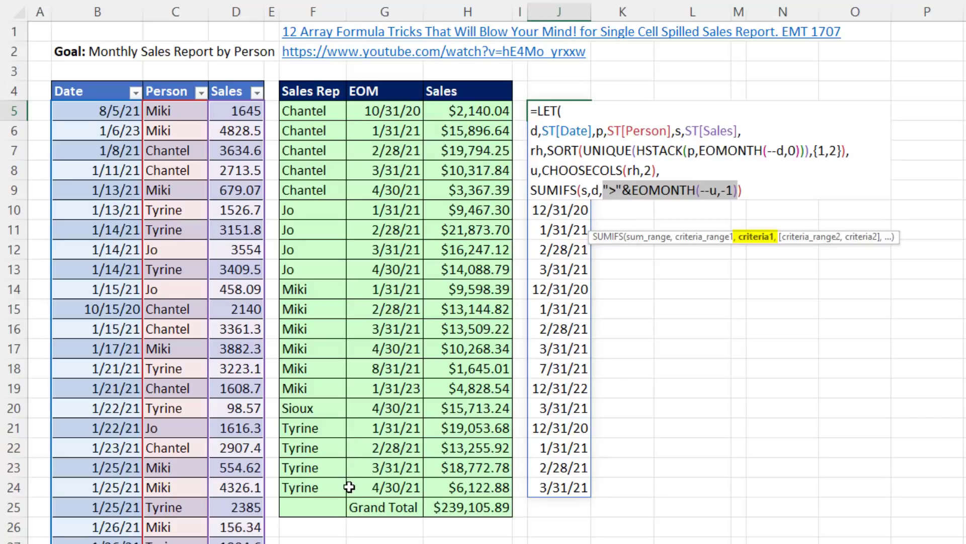
- Add a second SUMIFS condition after the EOMONTH expression with criteria range d and criteria "<="&u, followed by a comma
click(773, 191)
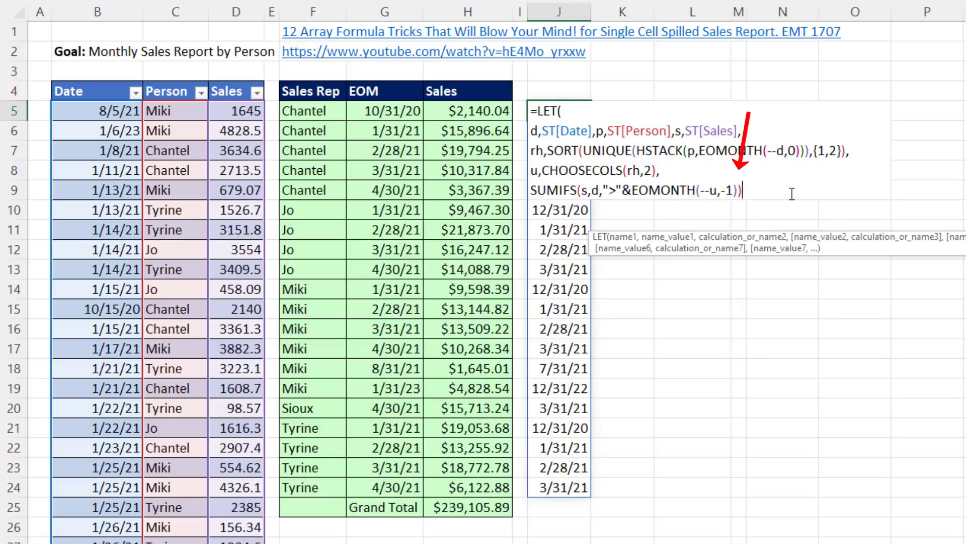
click(738, 191)
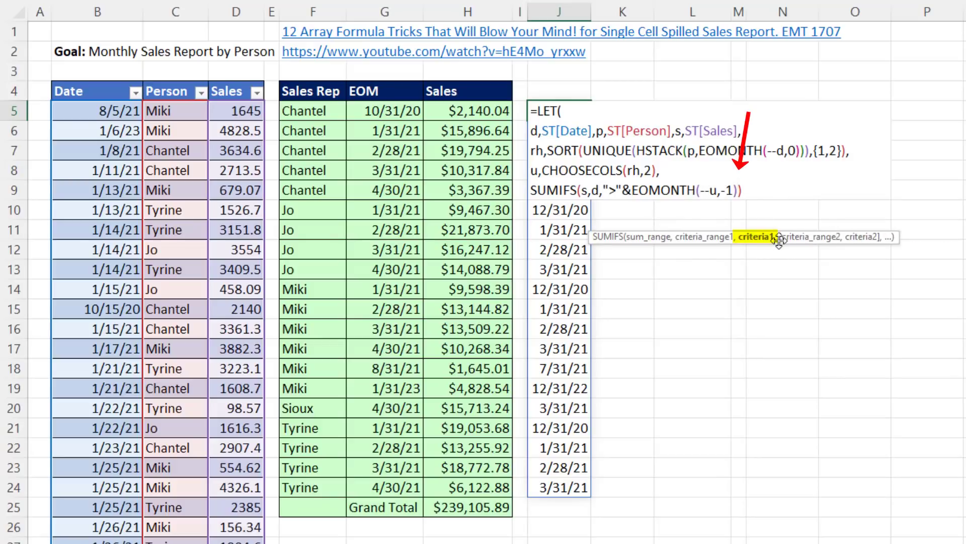
drag(776, 239, 697, 220)
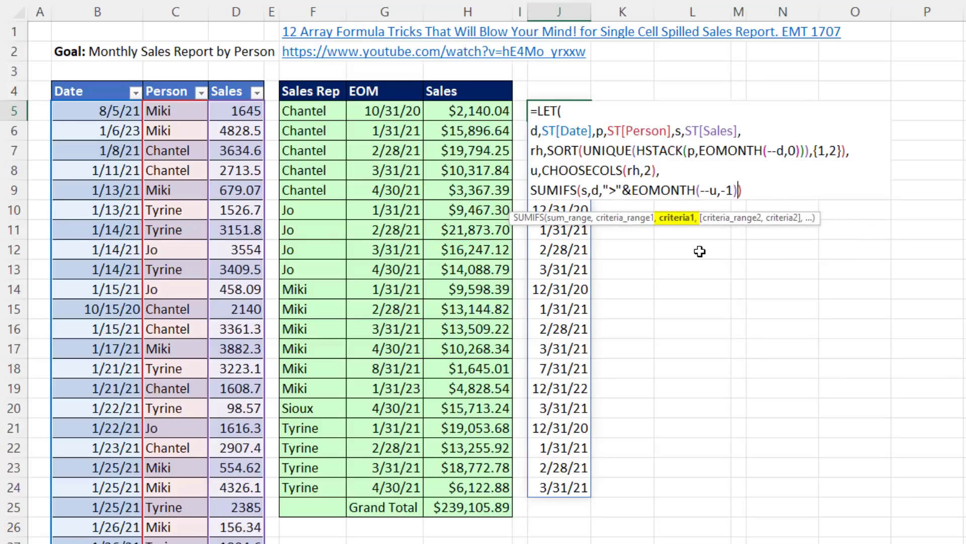
text(,)
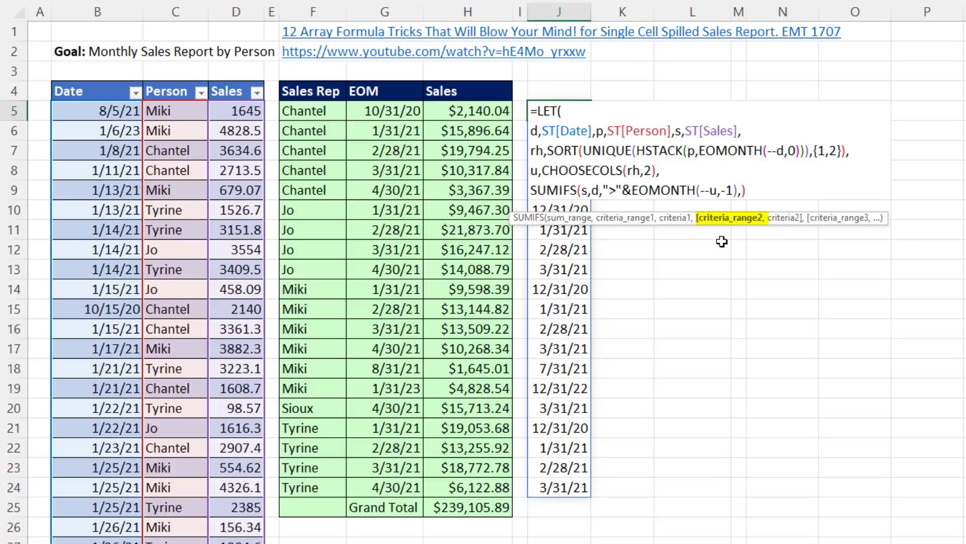
text(d)
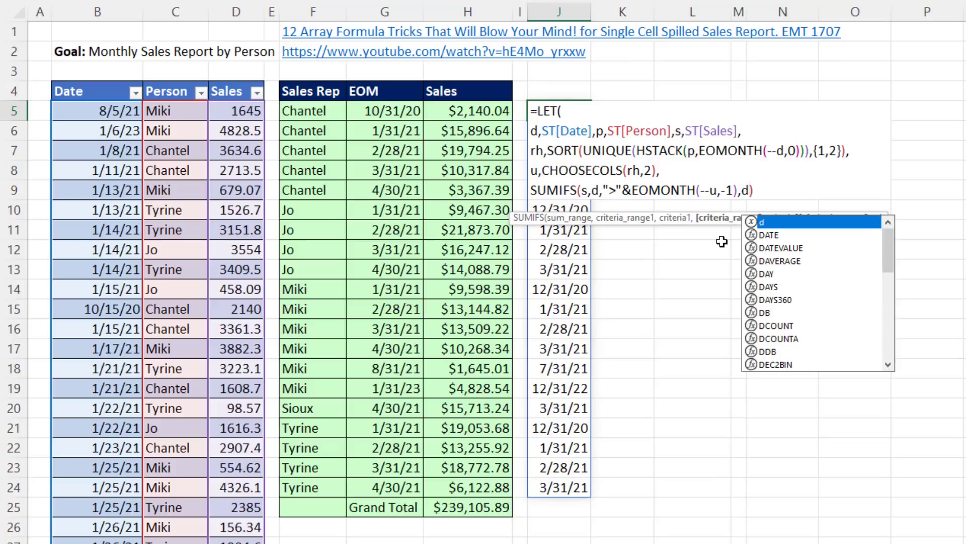
text(,")
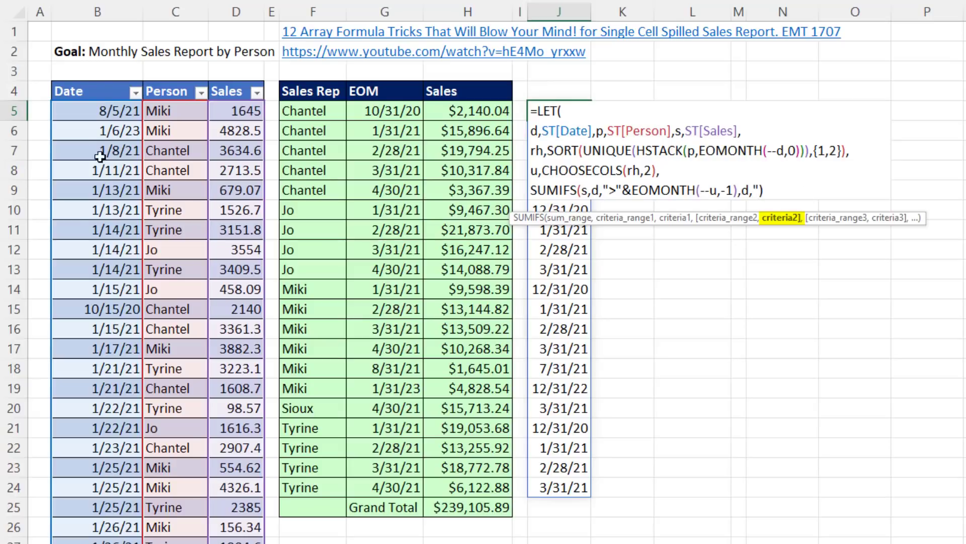
text(<="&u)
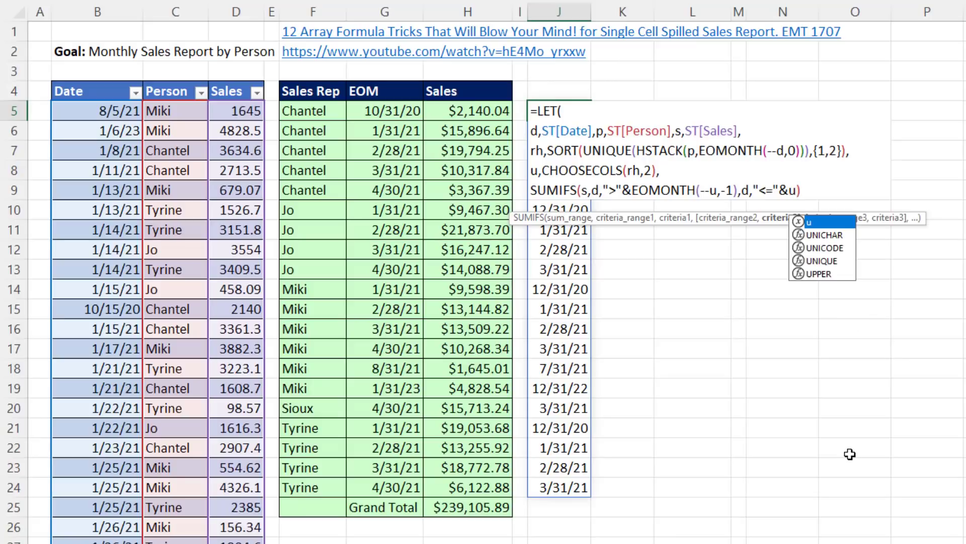
text(,)
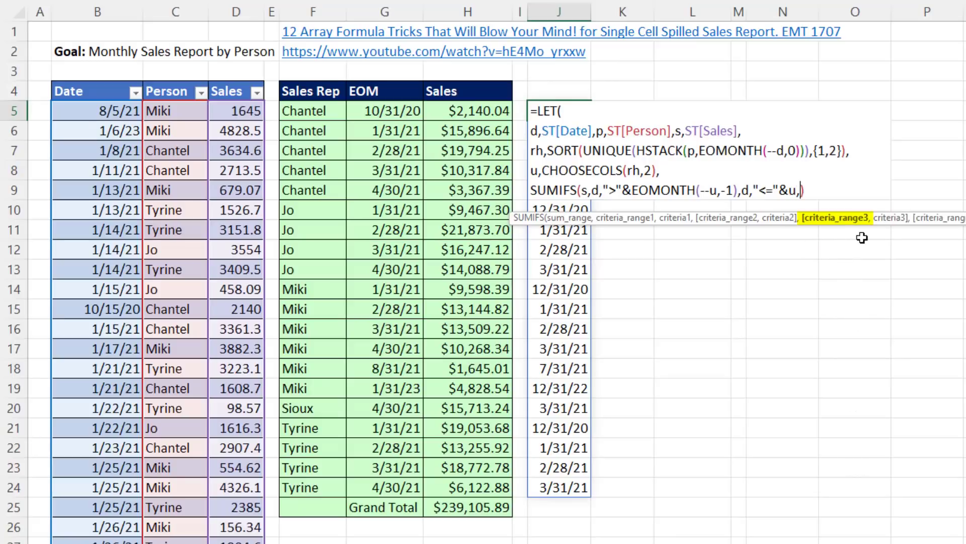
- Add a third SUMIFS condition with criteria range p and criteria CHOOSECOLS(rh,1), the first column of the row headers
text(p)
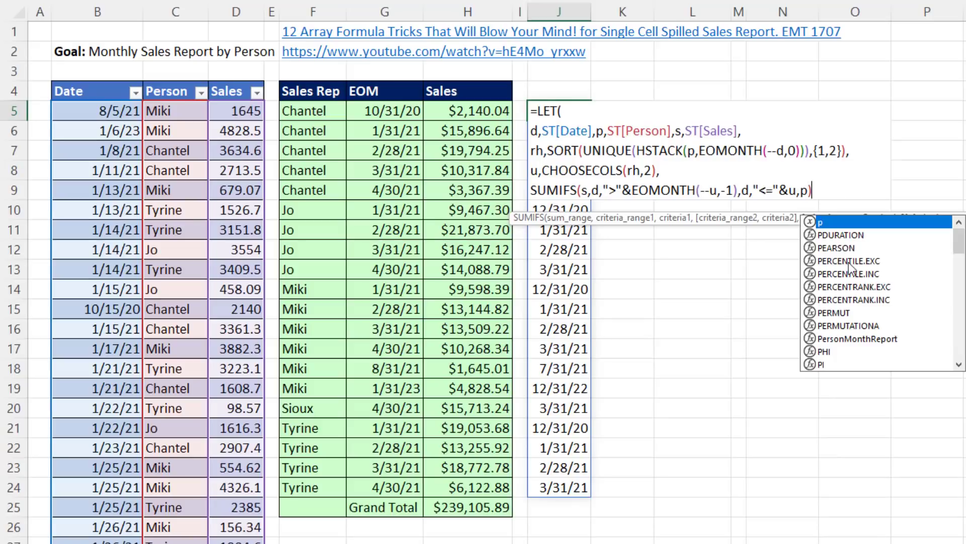
text(,)
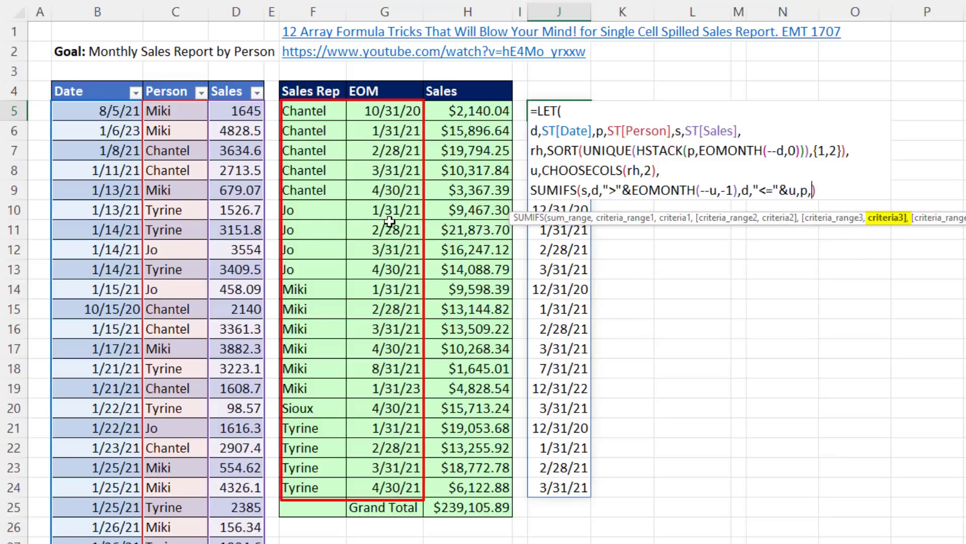
text(cho)
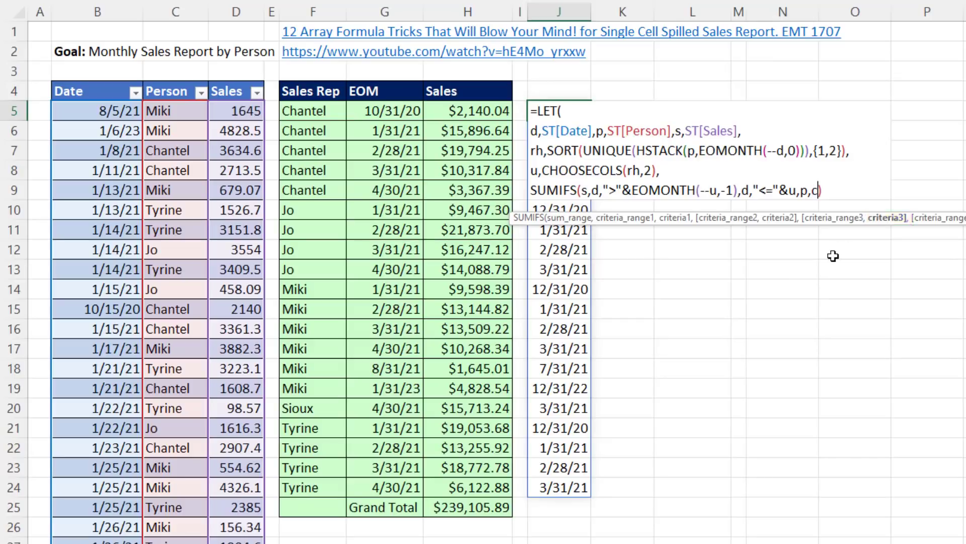
key(Down)
key(Tab)
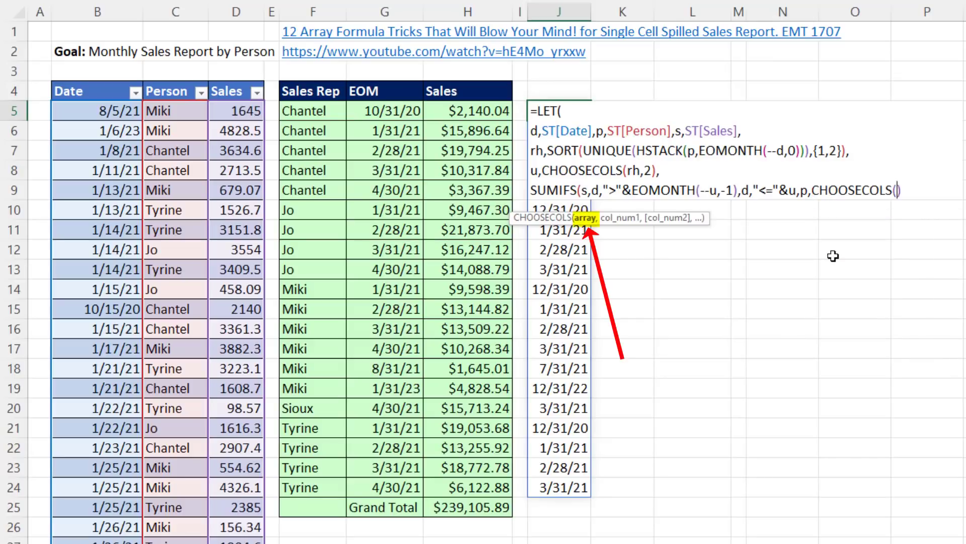
text(rh,)
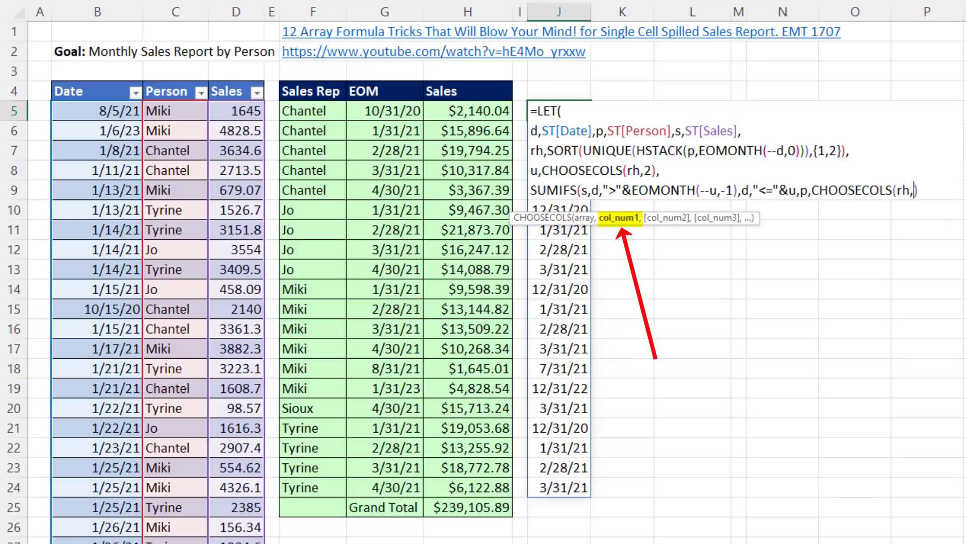
text(1))
- Review the EOMONTH and CHOOSECOLS criteria in the SUMIFS, then close the LET function and enter the formula
drag(632, 193, 732, 196)
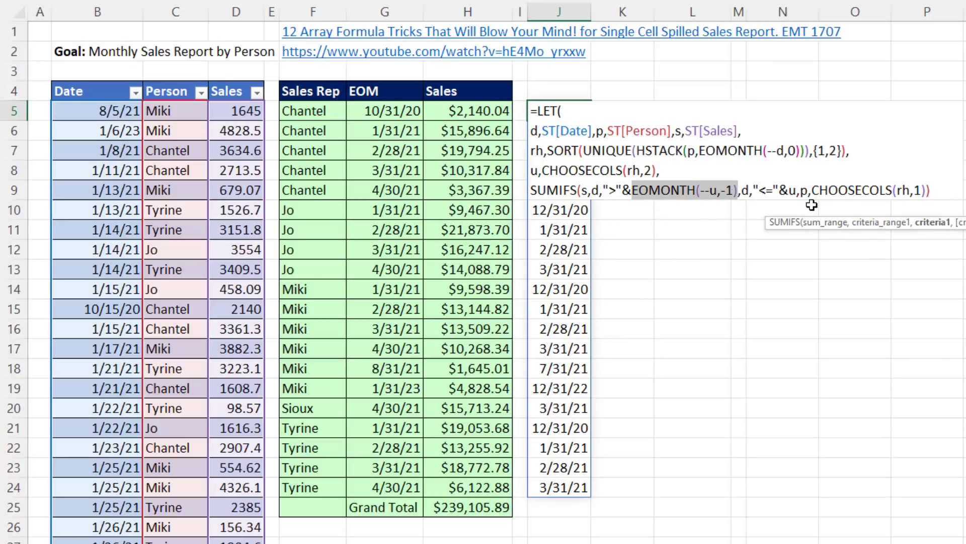
click(819, 191)
drag(812, 192, 927, 191)
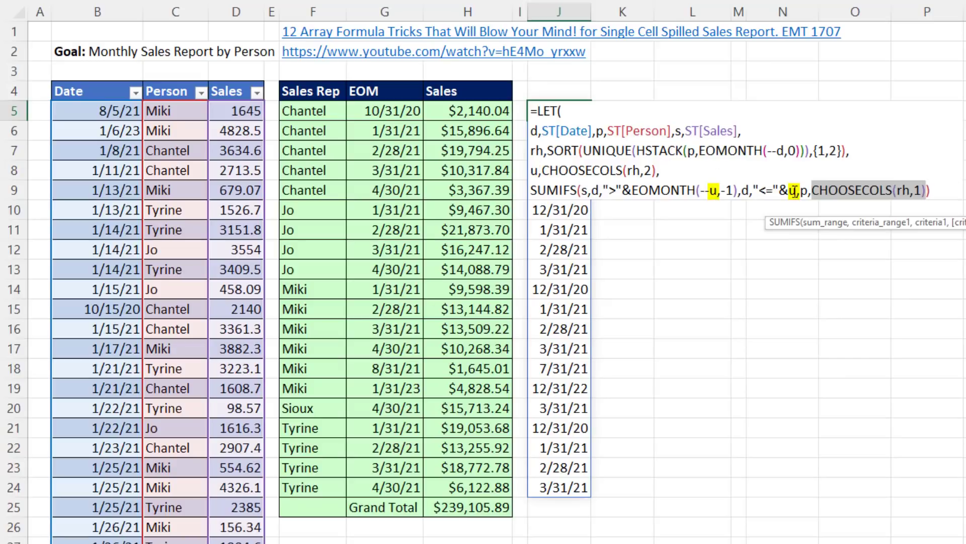
click(935, 192)
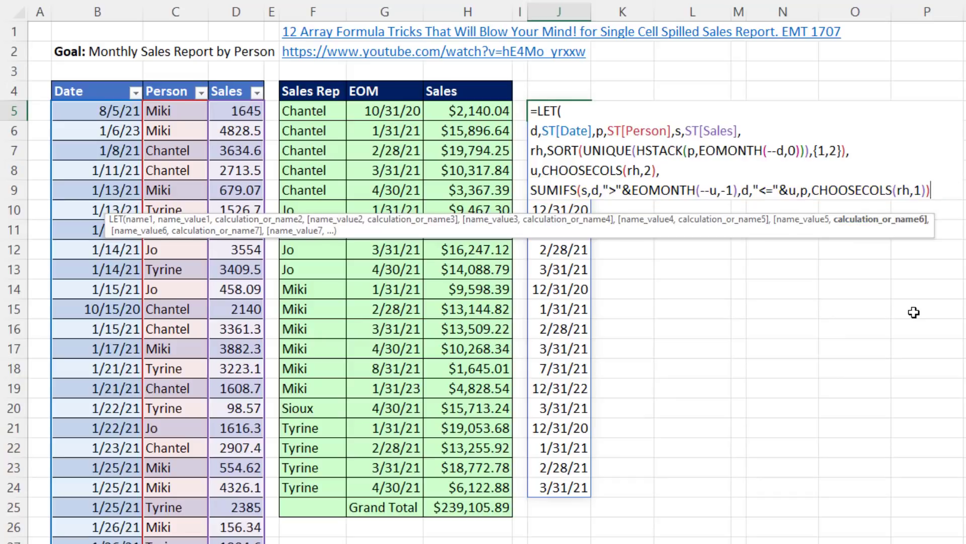
text())
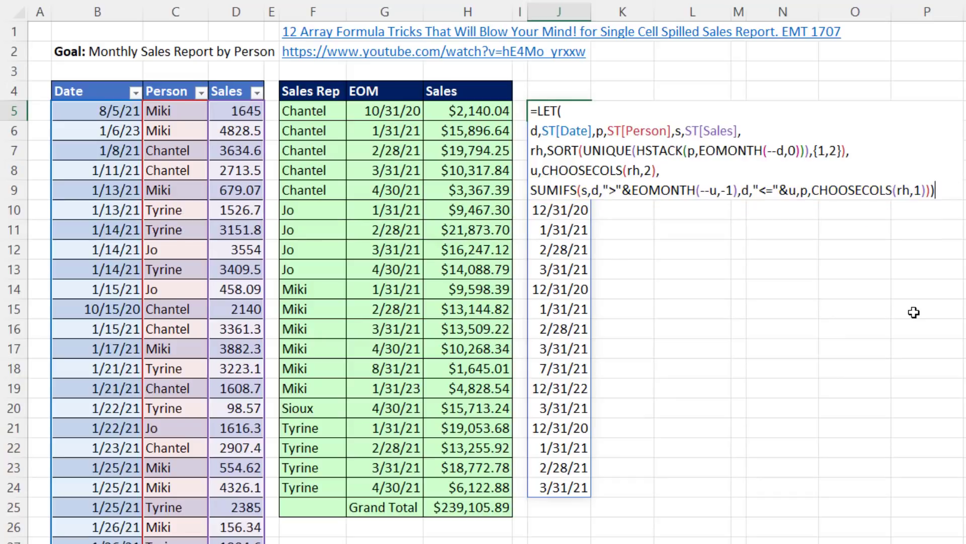
key(Return)
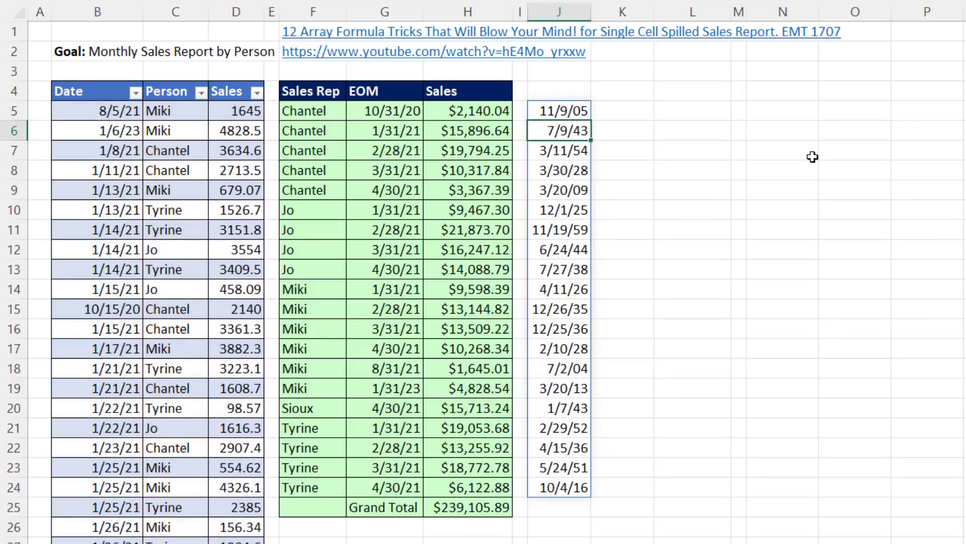
- Apply the General number format to the spilled totals in J5:J24
click(554, 115)
drag(554, 115, 579, 490)
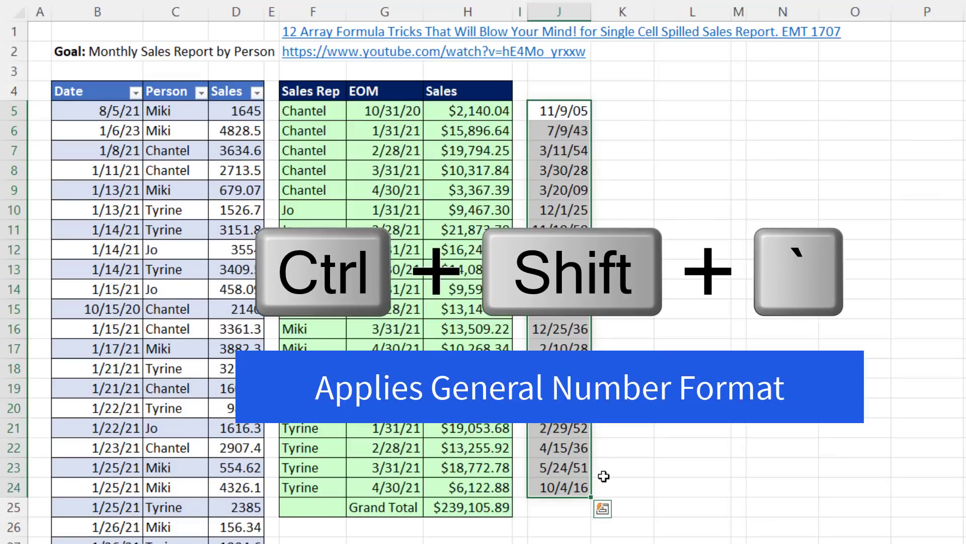
key(ctrl+shift+grave)
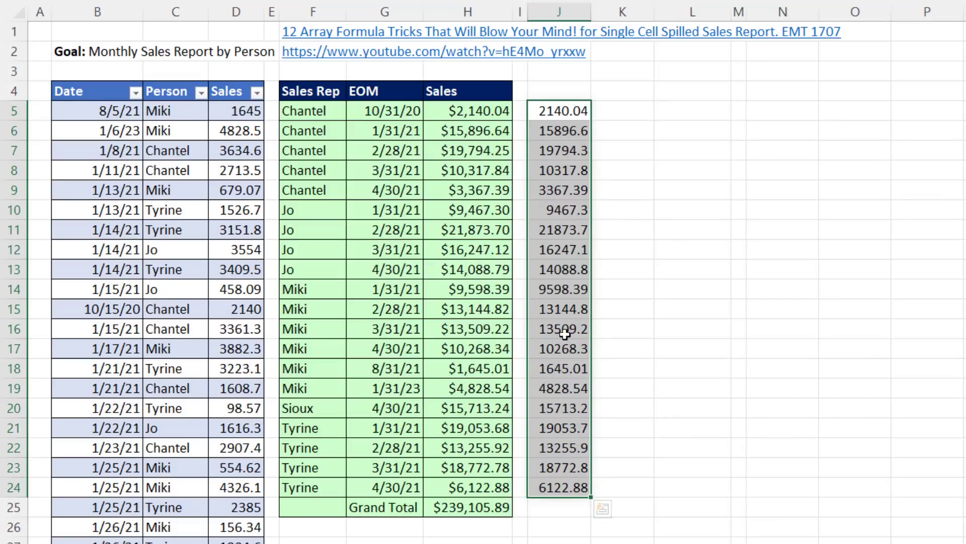
- Wrap the SUMIFS expression in J5 in HSTACK with rh as the first array, then enter the formula
click(582, 114)
key(F2)
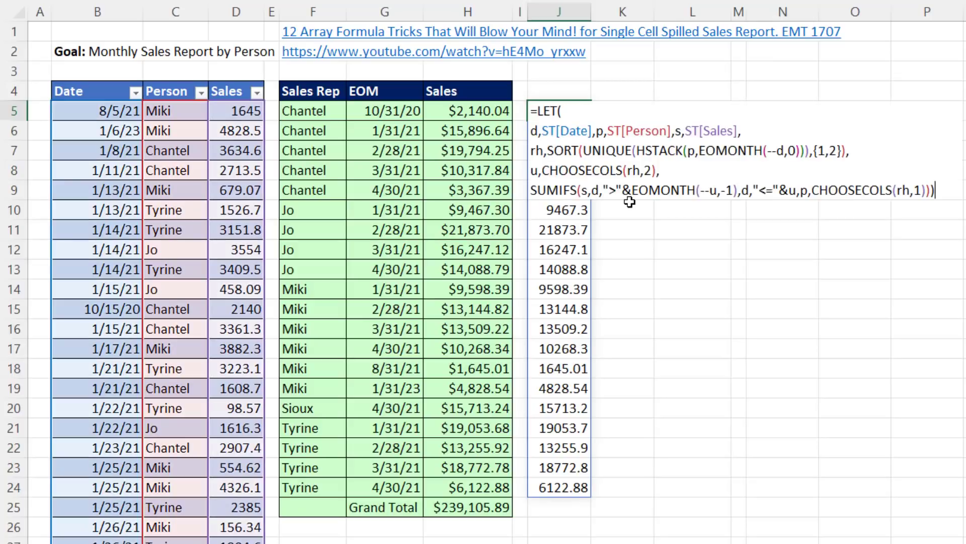
click(532, 190)
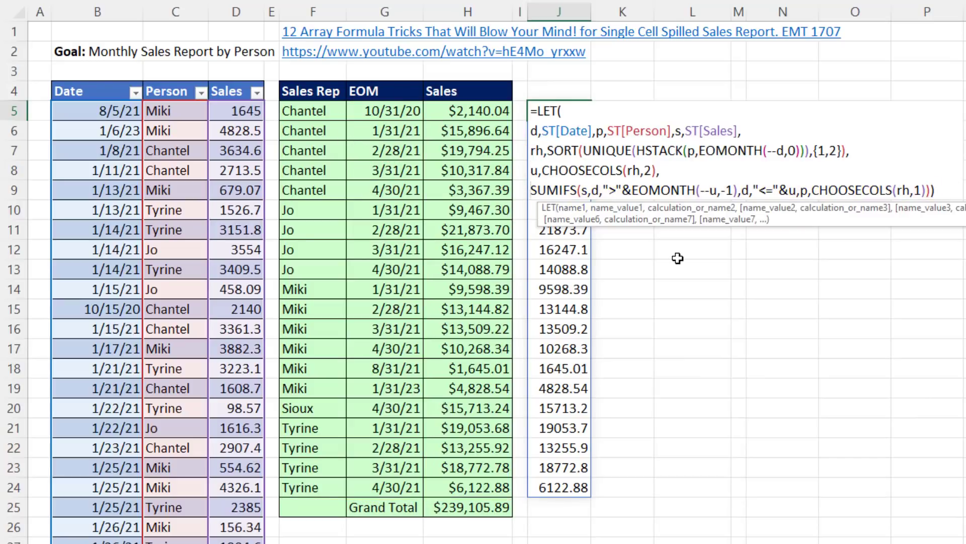
text(hs)
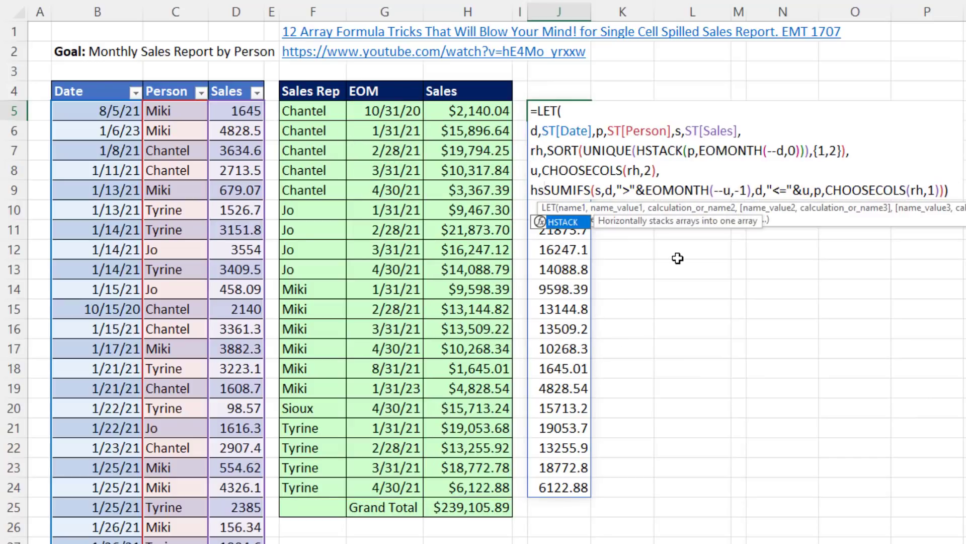
key(Tab)
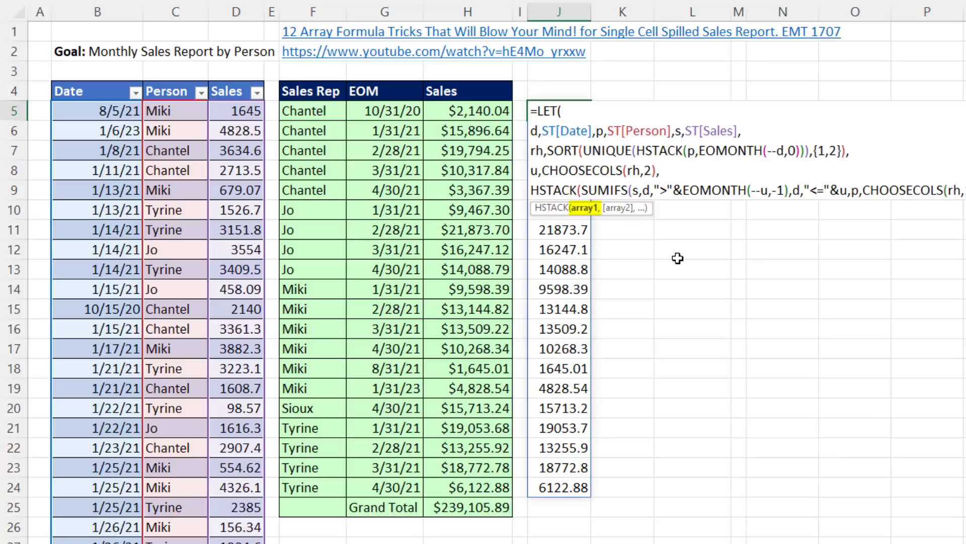
text(rh)
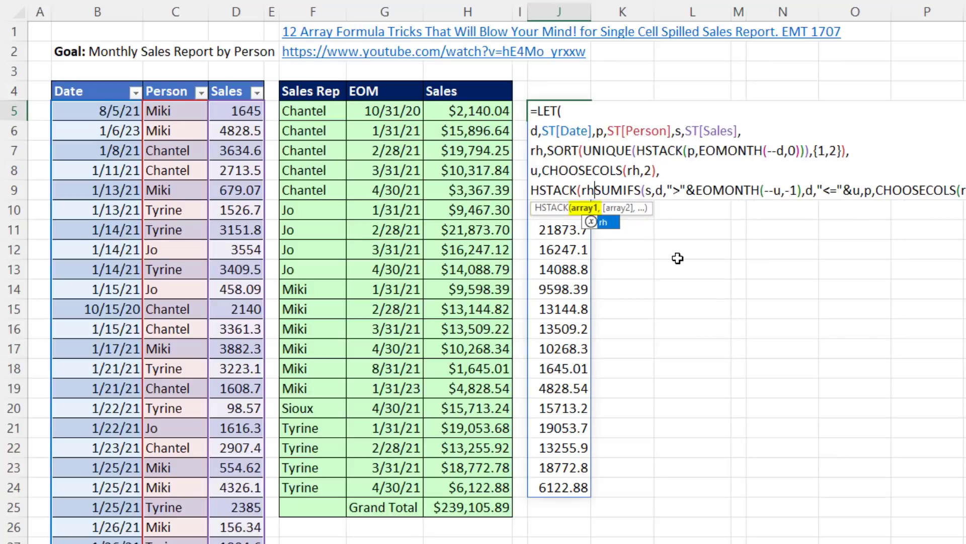
text(,)
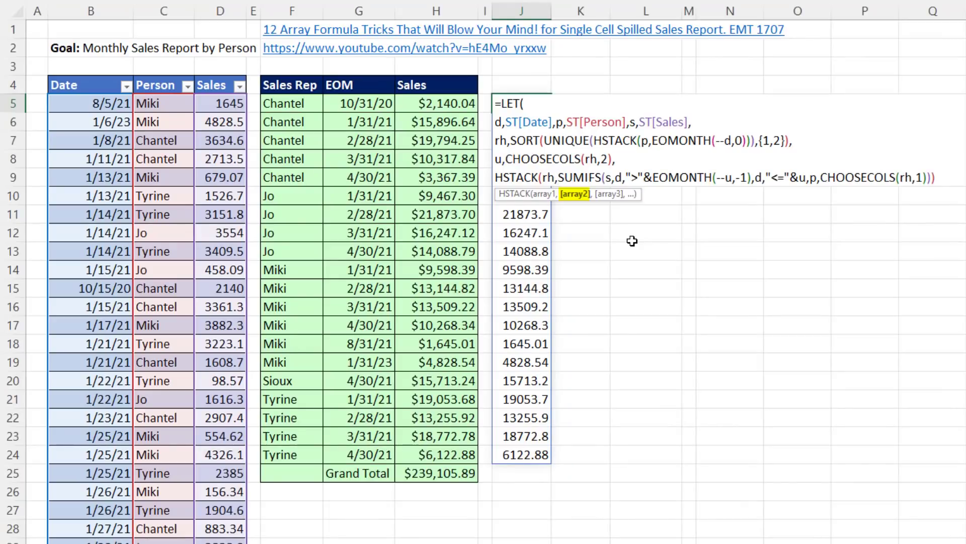
click(935, 177)
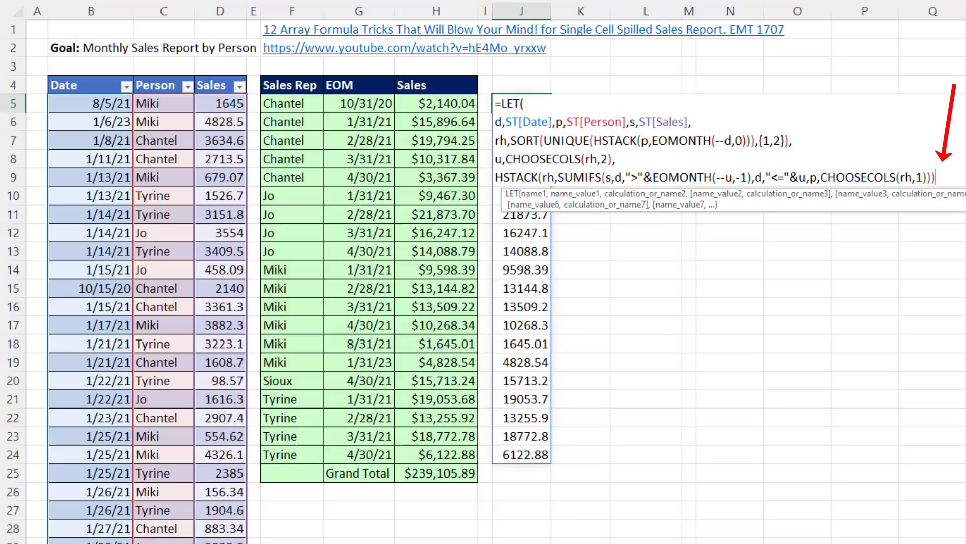
text())
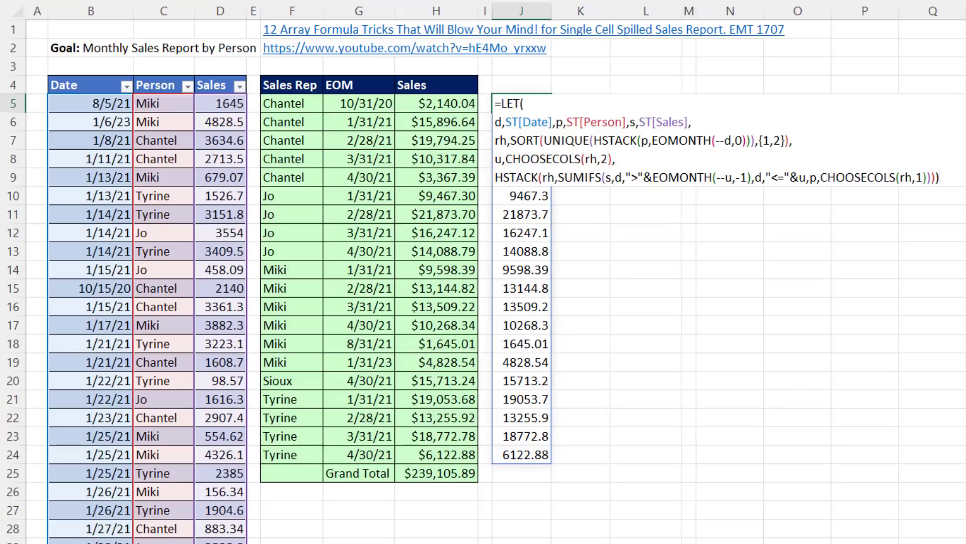
key(Return)
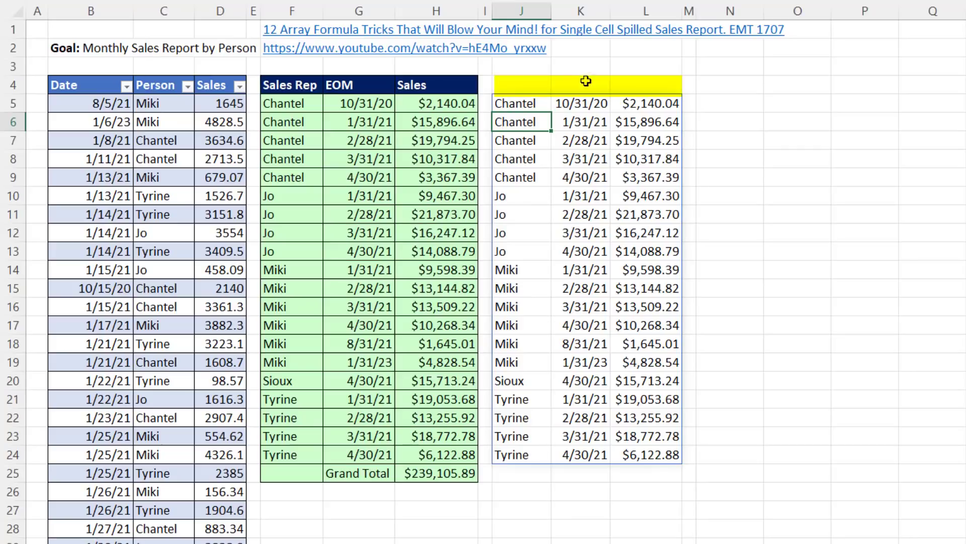
- Start a VSTACK function before HSTACK in the J5 formula, moving HSTACK down two lines to leave an empty line between them
key(ctrl+z)
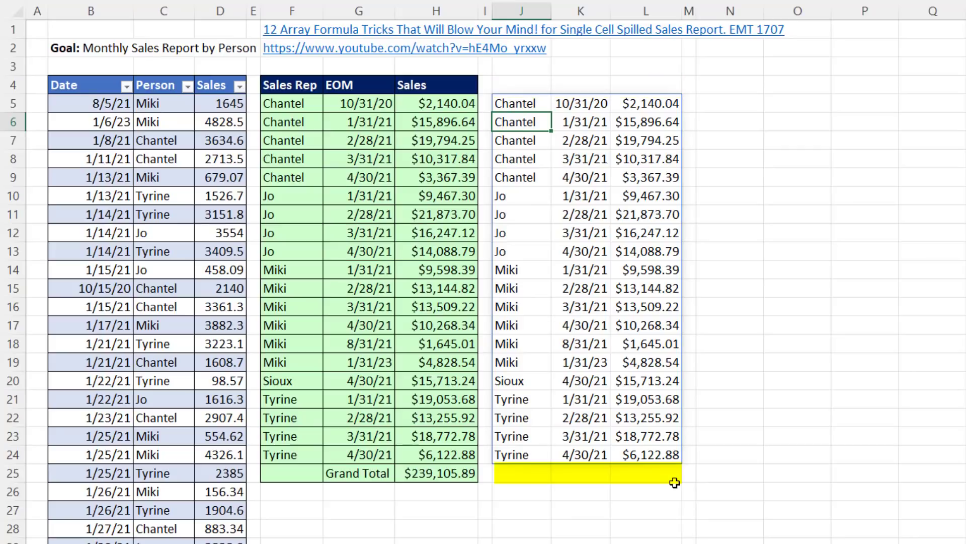
key(ctrl+z)
double_click(545, 107)
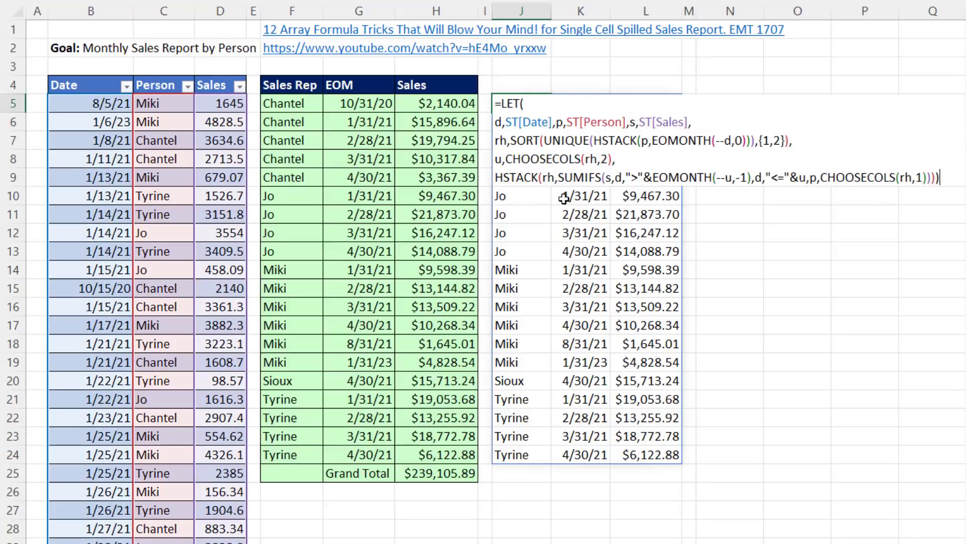
click(496, 178)
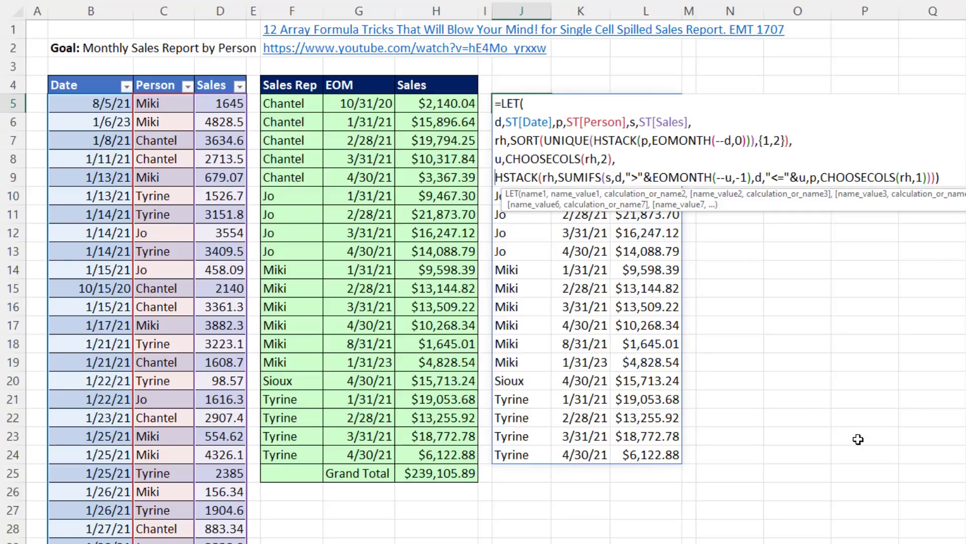
text(vs)
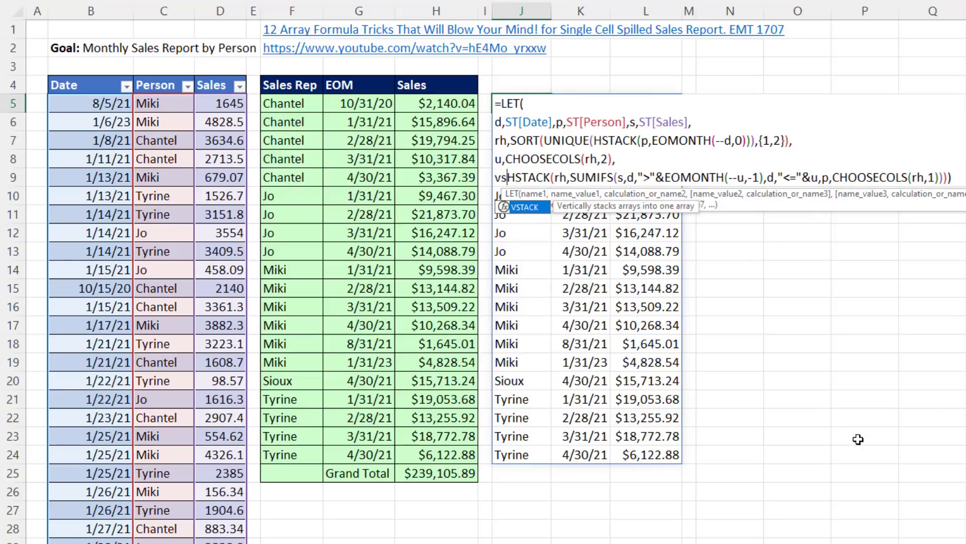
key(Tab)
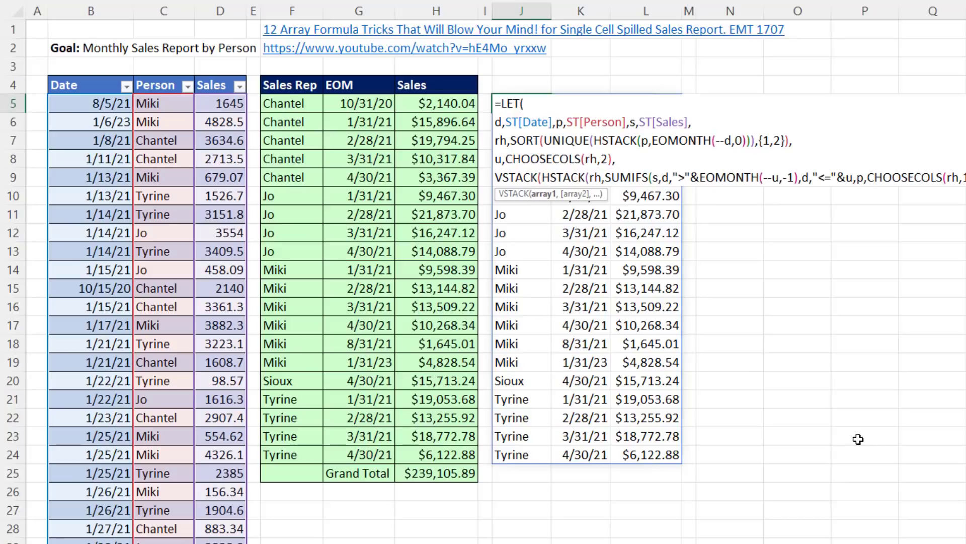
key(alt+Return)
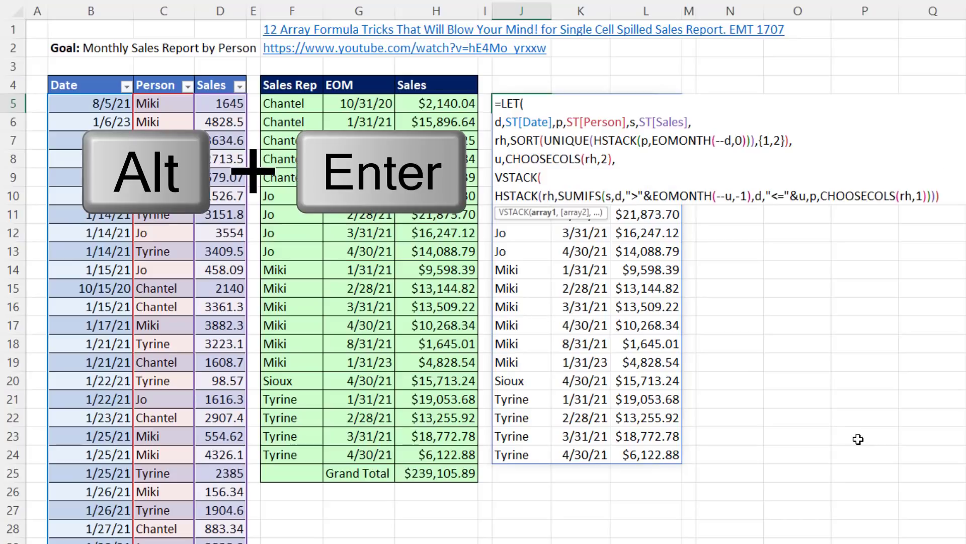
key(alt+Return)
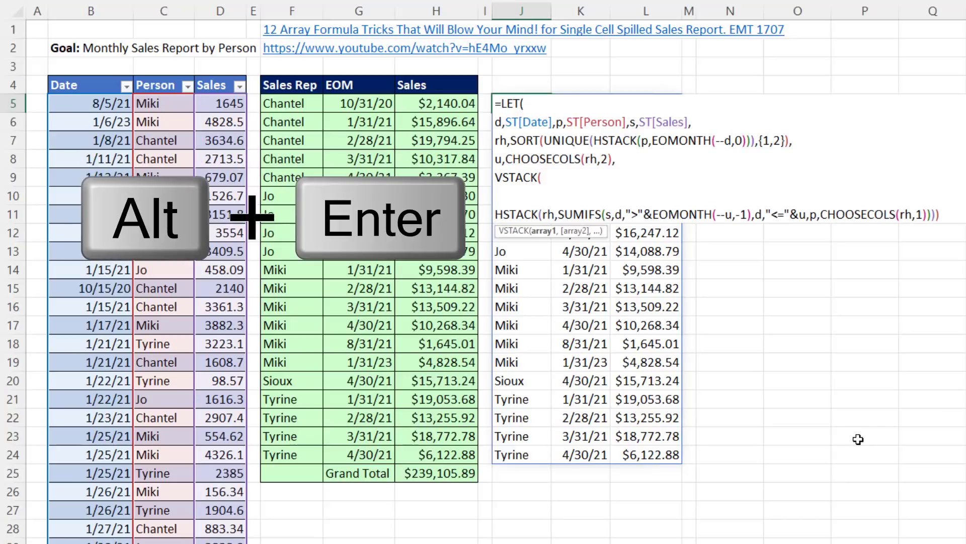
- Enter the header array {"Sales Rep","EOM","Sales"} as the first VSTACK array, followed by a comma
click(503, 196)
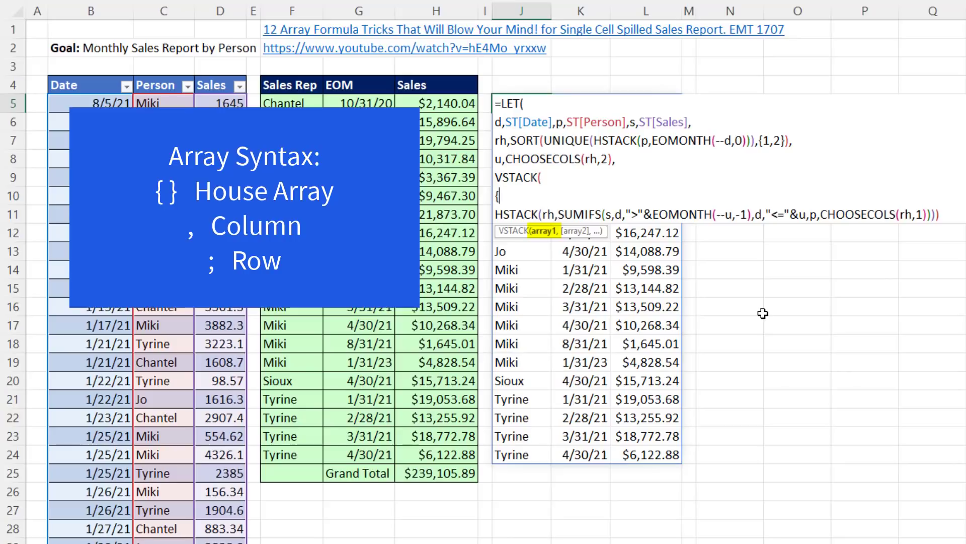
text("Sales Rep",)
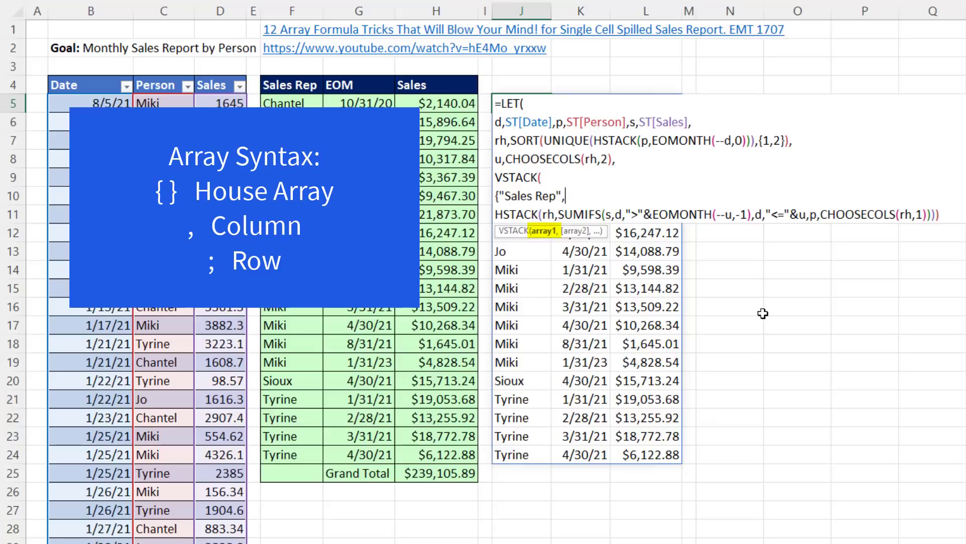
text("EOM","Sales"})
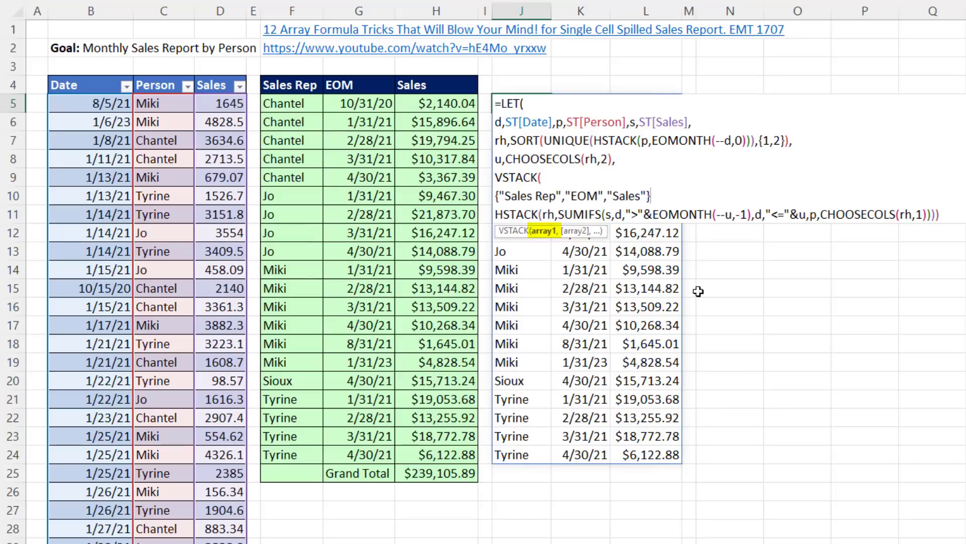
text(,)
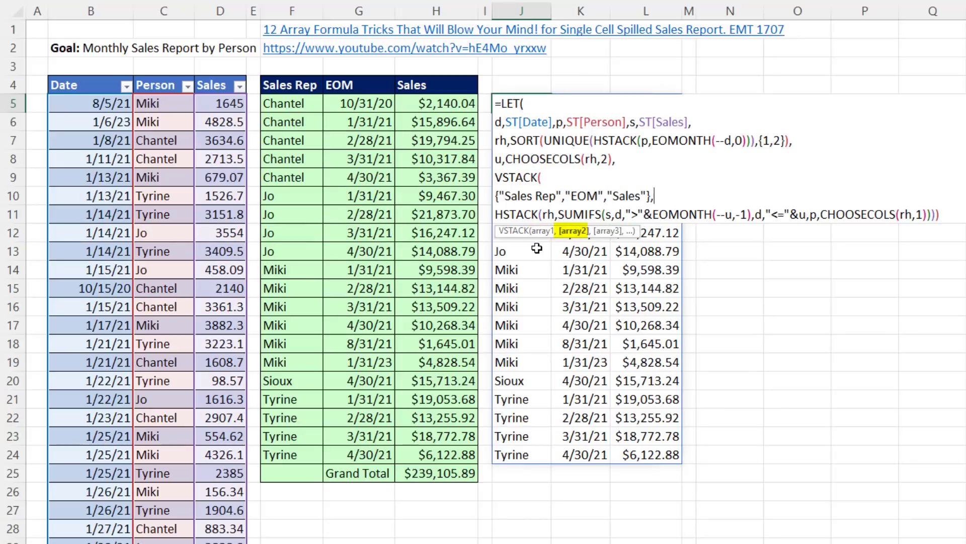
- Check the HSTACK expression as the second VSTACK array and add a comma after it, inside VSTACK, for a third array
click(574, 232)
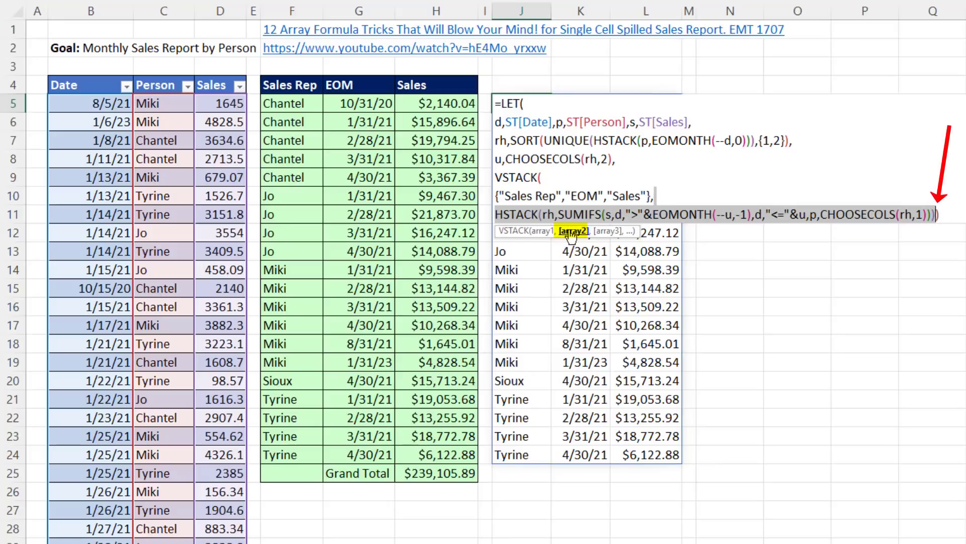
click(939, 215)
key(Left)
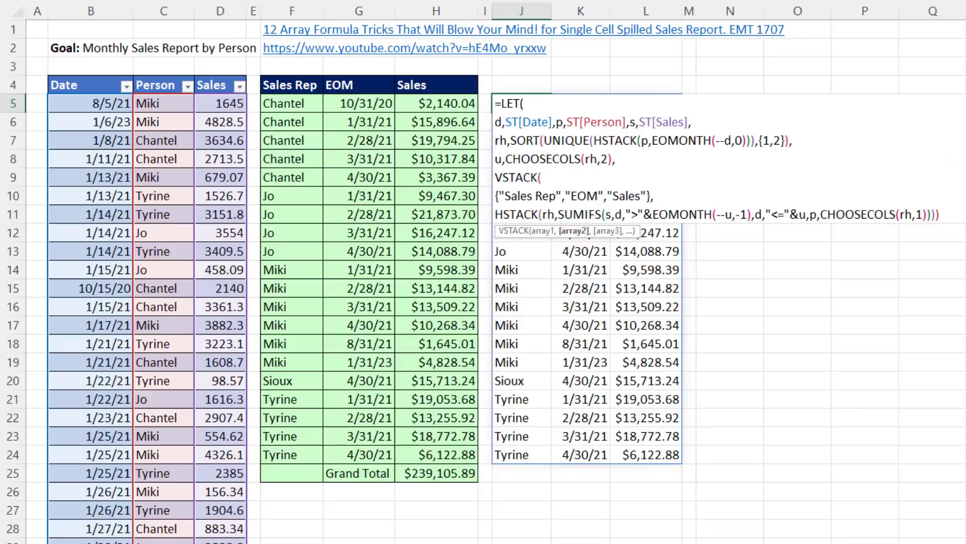
text(,)
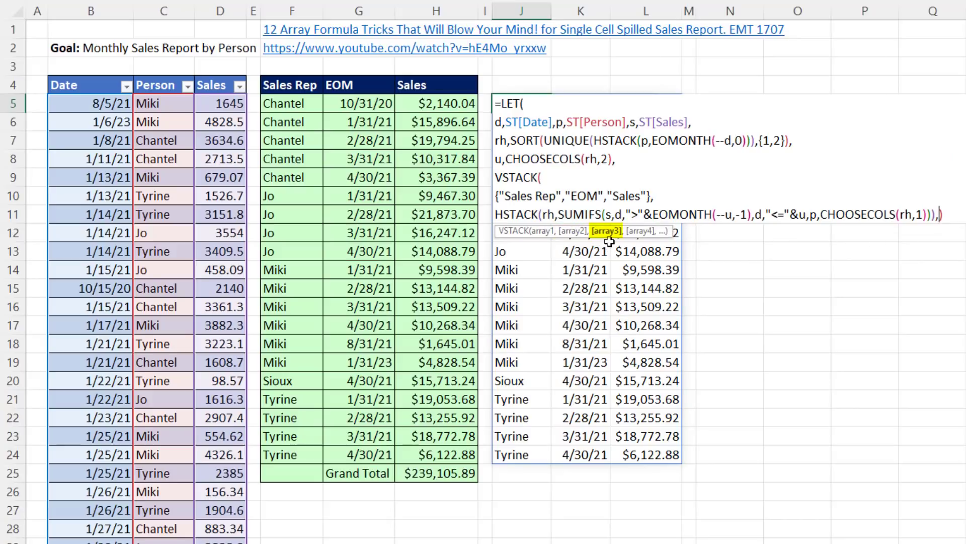
- Add HSTACK("","Grand Total",SUM(s)) on a new line as the third VSTACK array in the J5 formula
key(alt+Return)
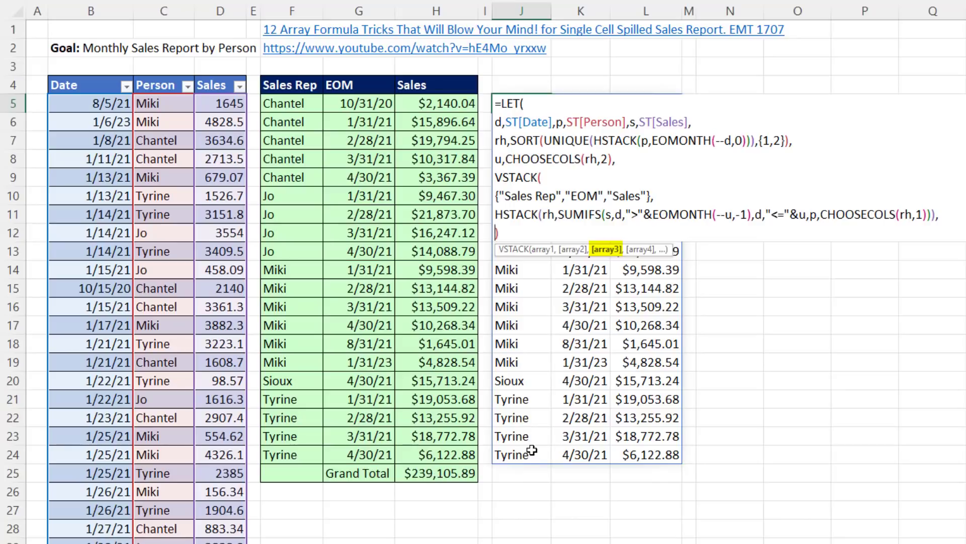
text(HSTACK()
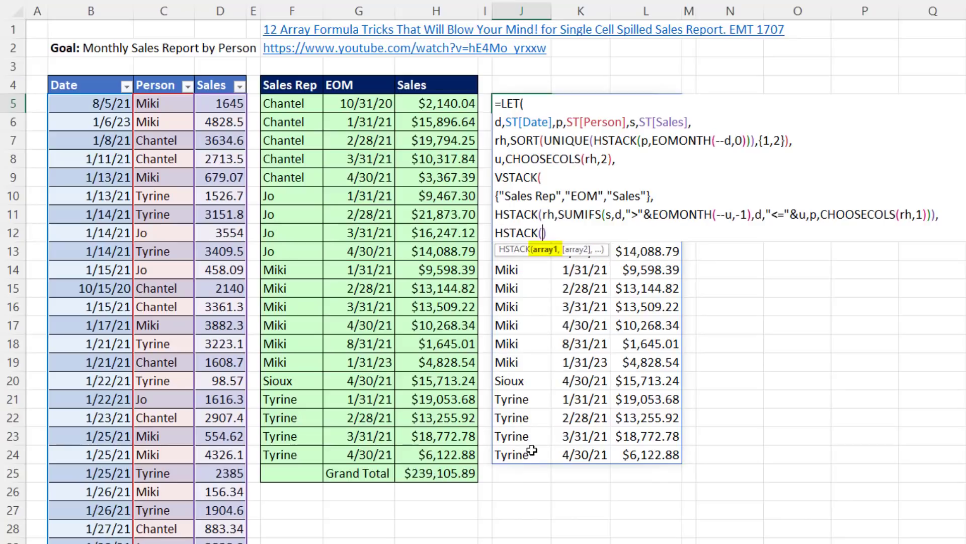
text("",")
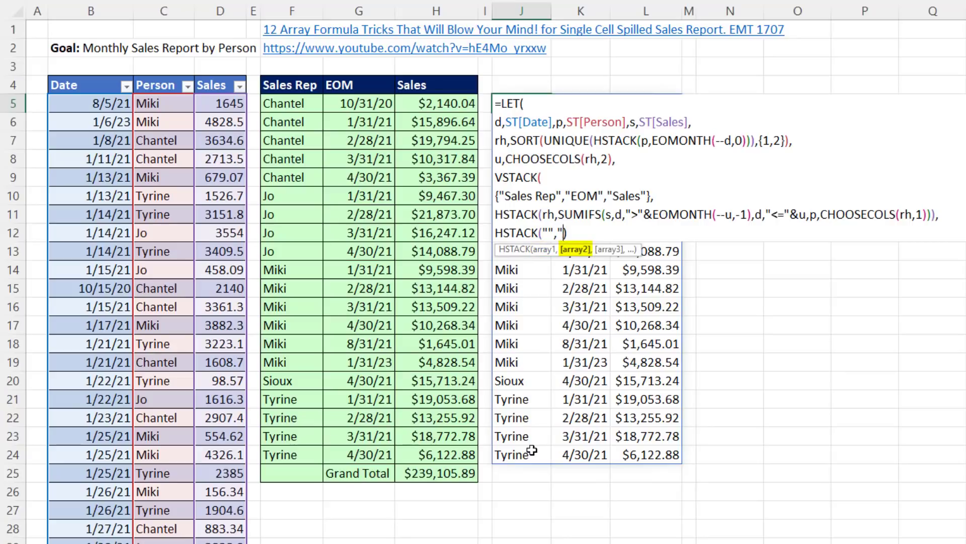
text(Grand Total")
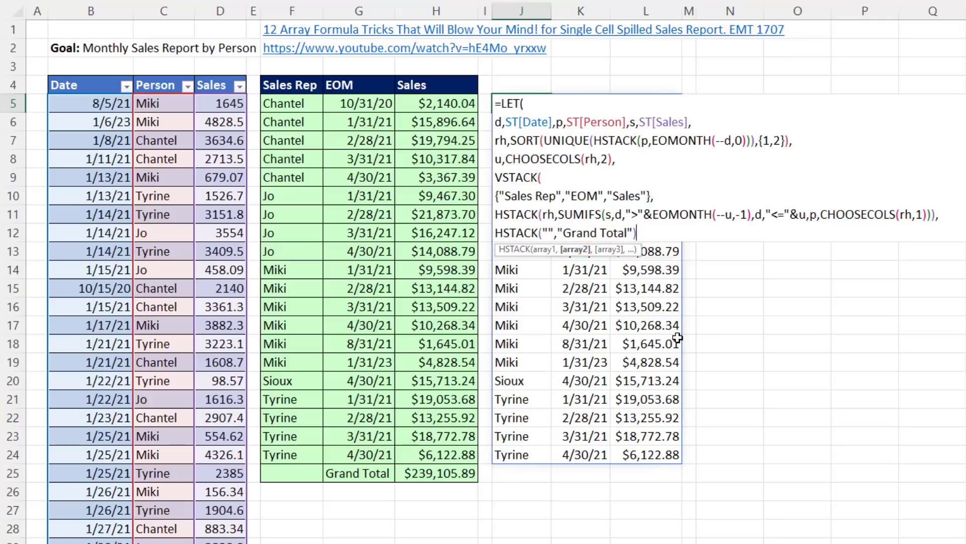
text(,SUM())
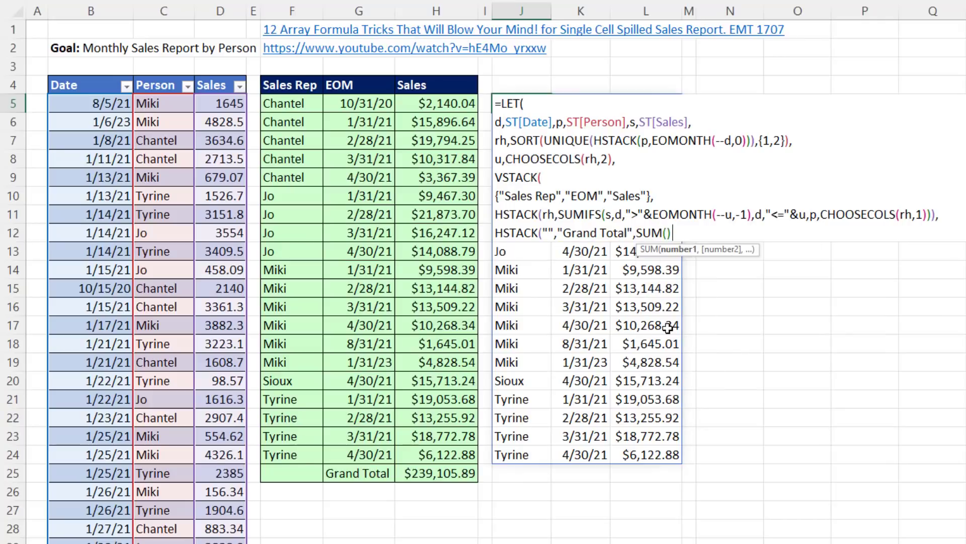
key(Left)
text(s)
key(Right)
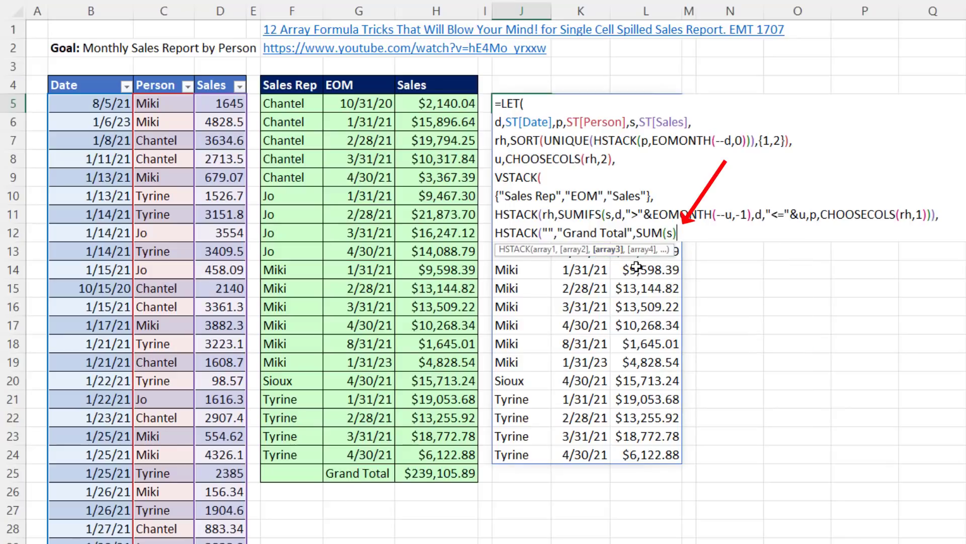
key(Right)
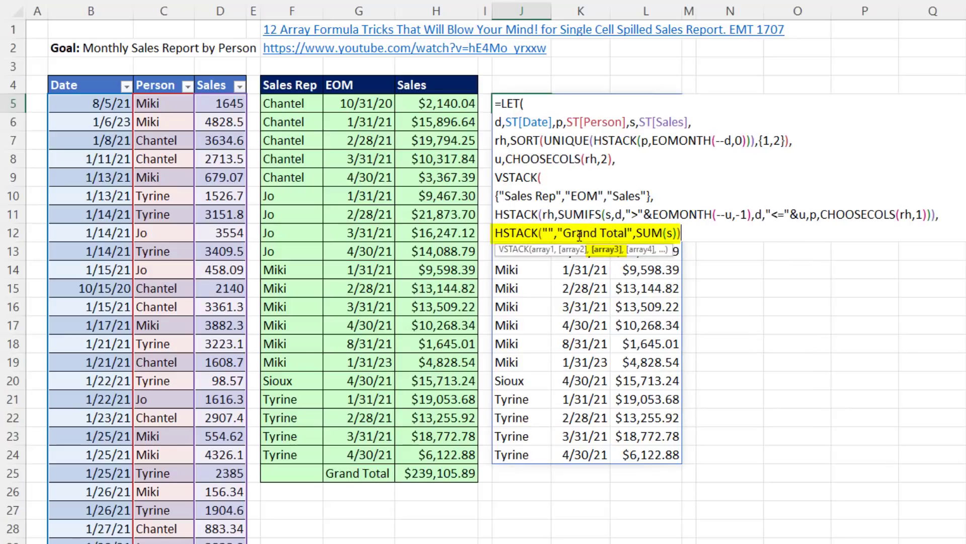
- Check the third VSTACK array, close the VSTACK and LET functions, and enter the J5 formula
click(601, 253)
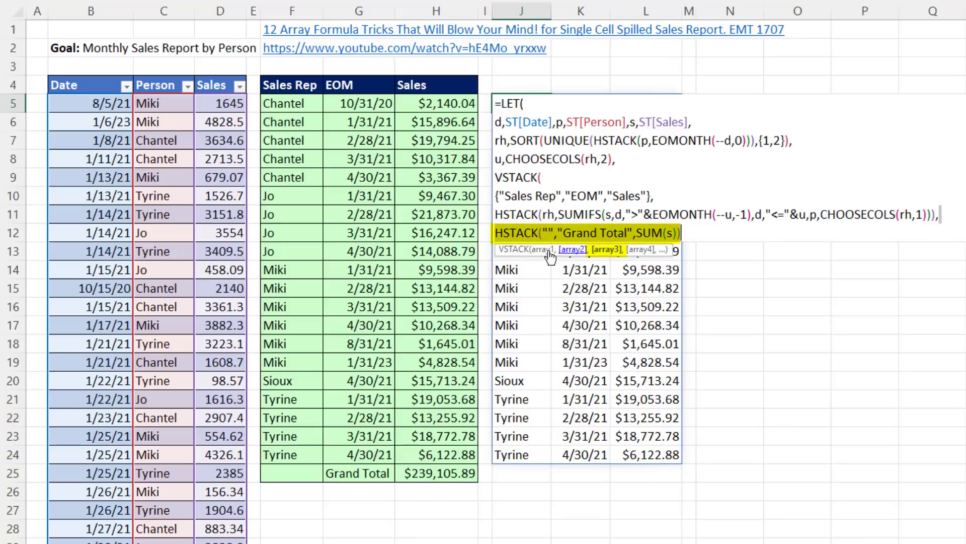
click(696, 234)
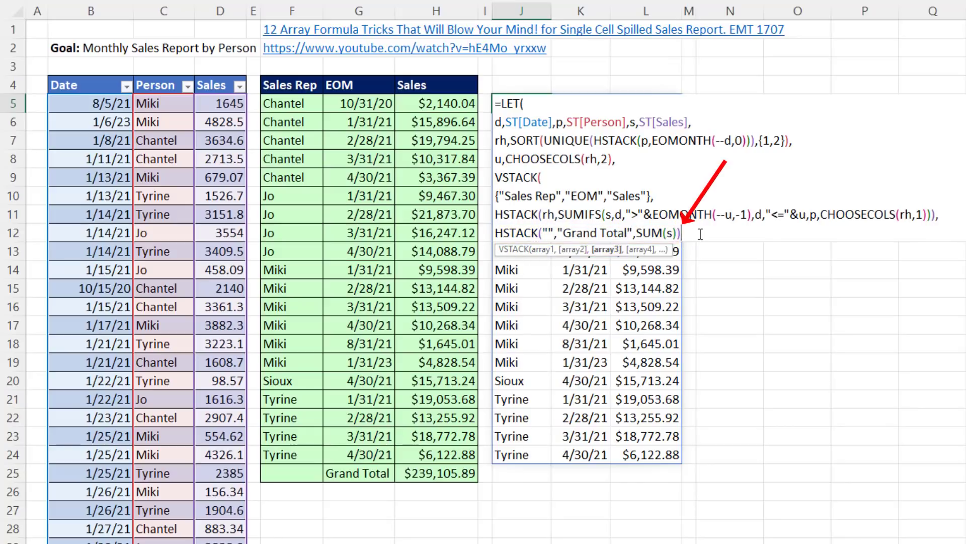
text())
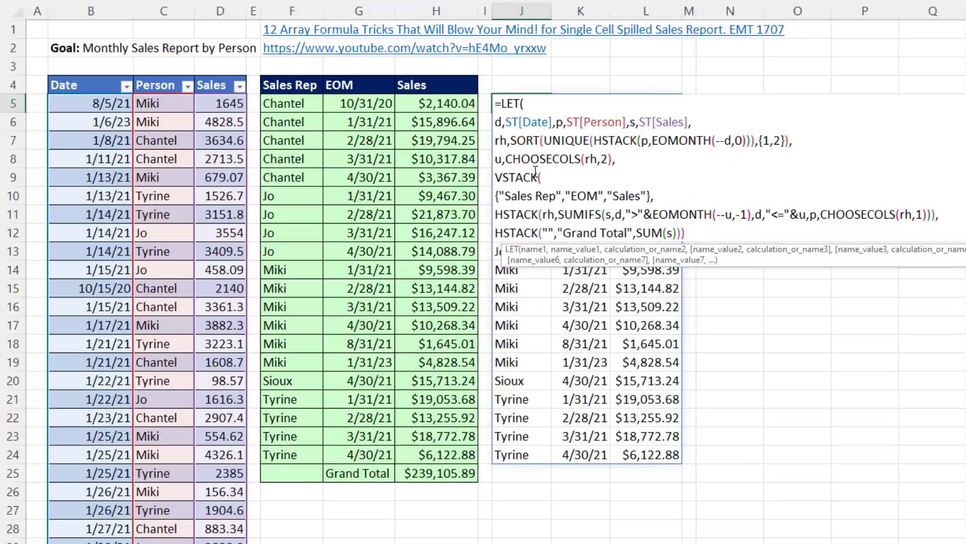
text())
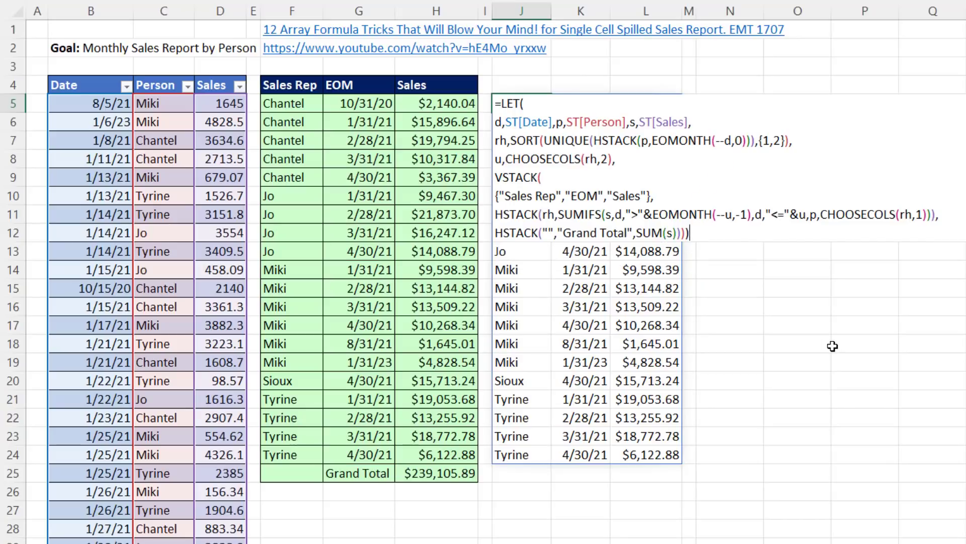
key(Return)
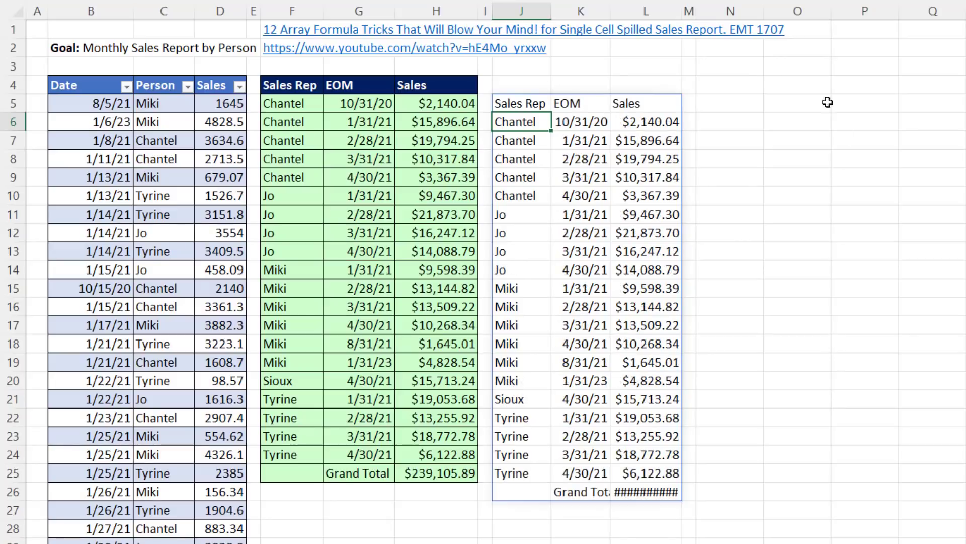
- Widen columns L and K to fit the grand total amount and its label
drag(683, 11, 695, 14)
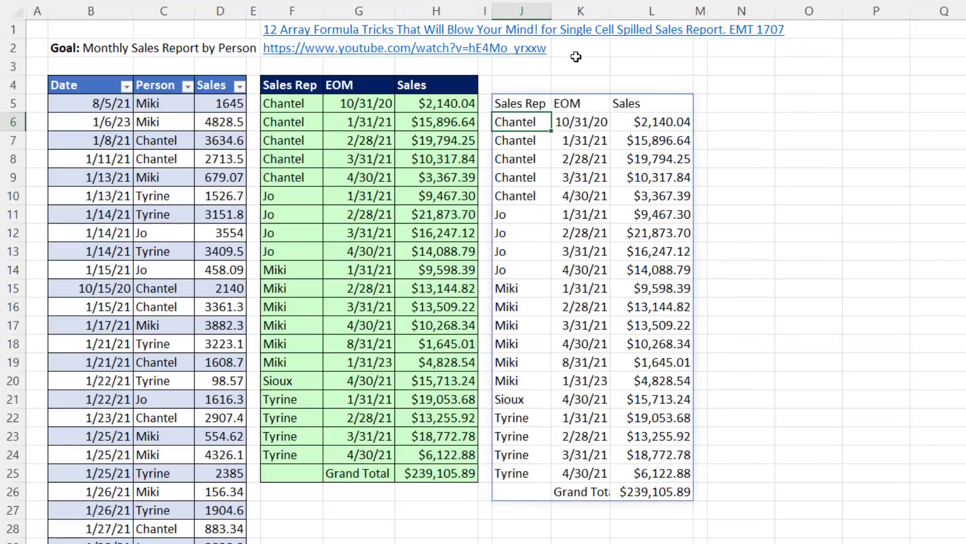
drag(610, 12, 629, 15)
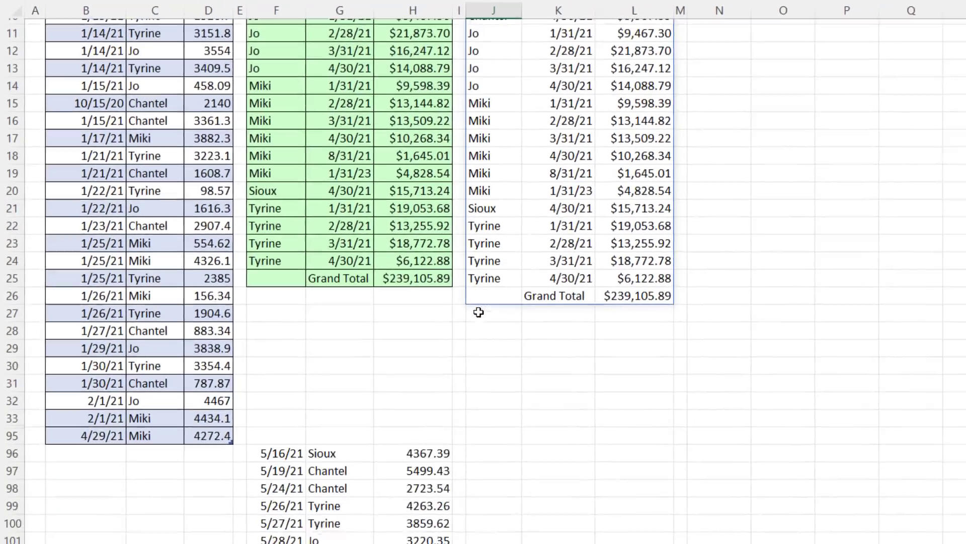
- Move the block of extra sales records starting at F96 to B96, directly below the sales table's last row
scroll(528, 305, down, 4)
click(285, 381)
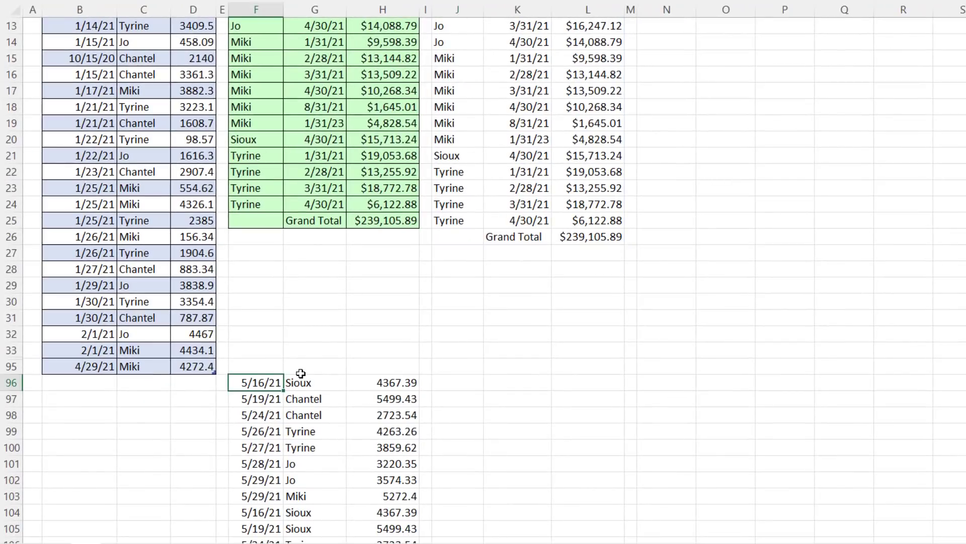
key(ctrl+a)
drag(228, 384, 75, 388)
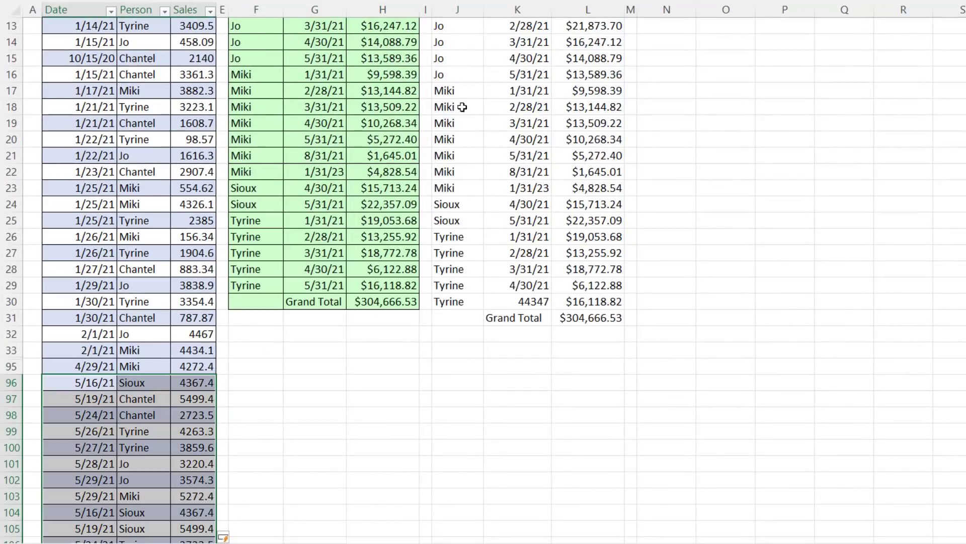
scroll(591, 428, up, 3)
scroll(587, 426, up, 2)
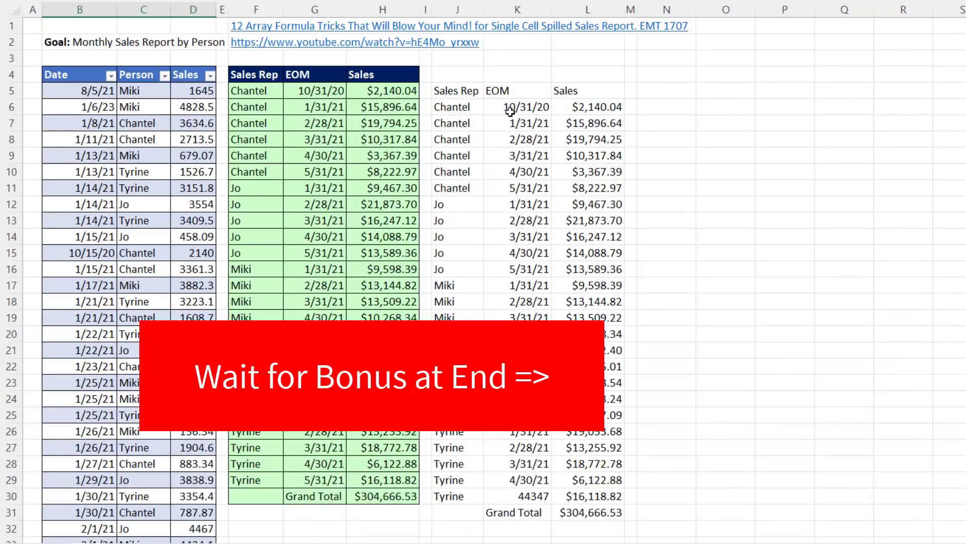
- Open the J5 formula and examine each LAMBDA parameter from DateColumn to TextSalesColumnName and the LET calculation argument
double_click(482, 87)
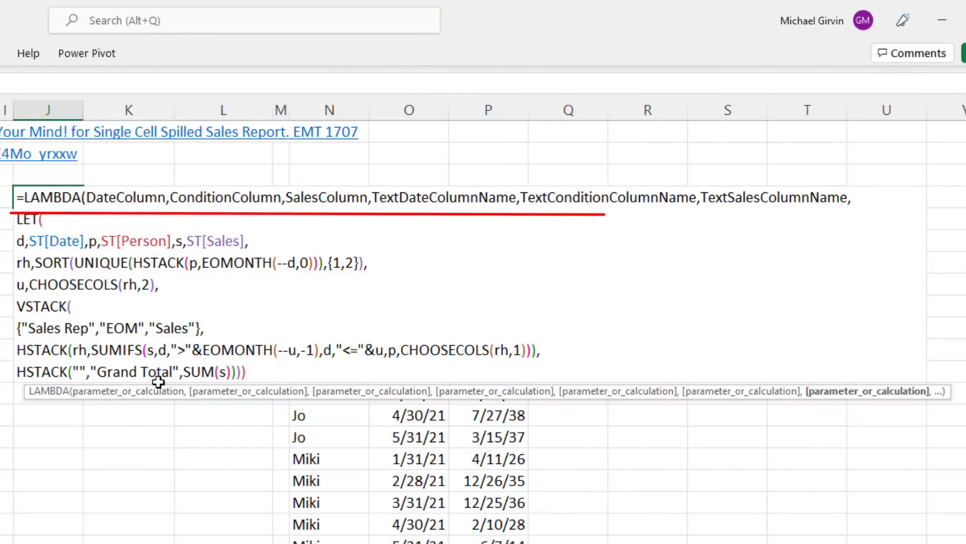
double_click(70, 201)
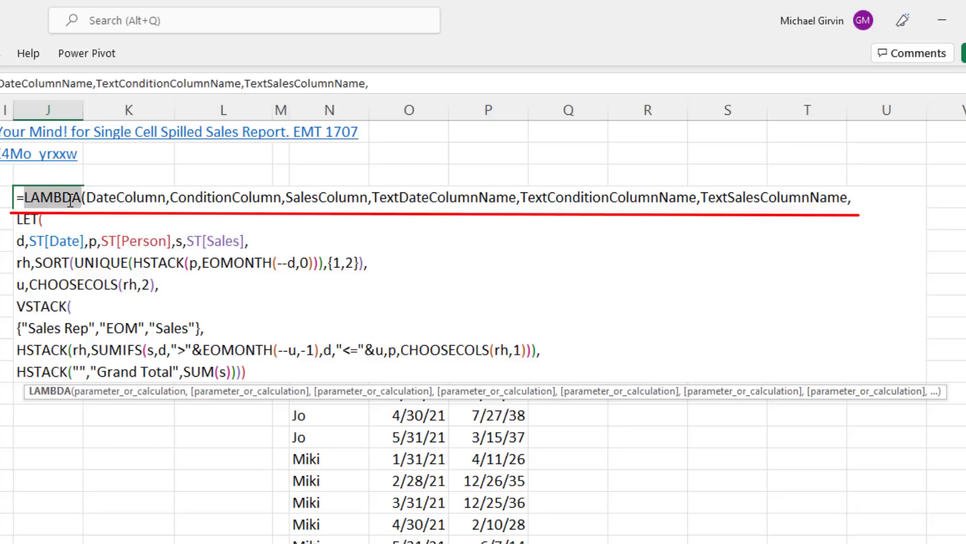
double_click(124, 200)
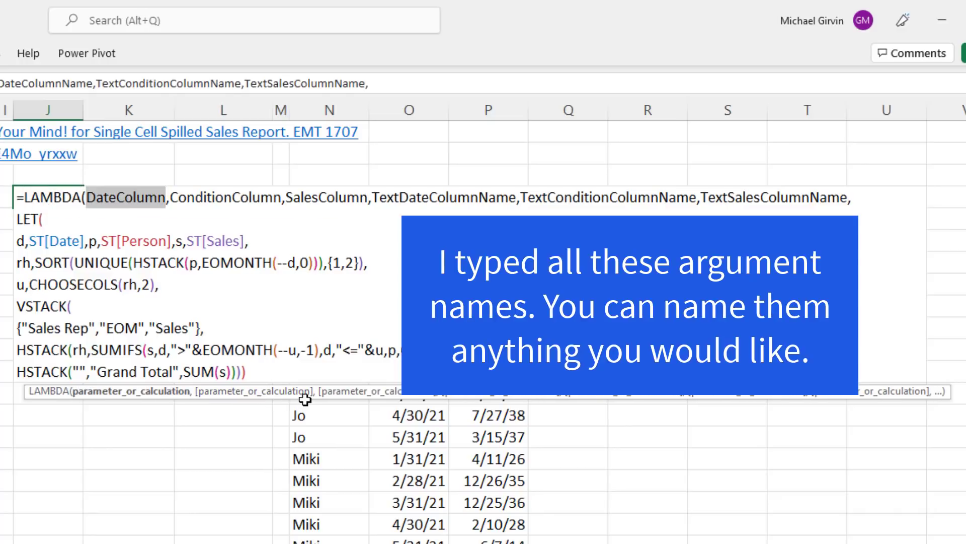
drag(316, 395, 291, 161)
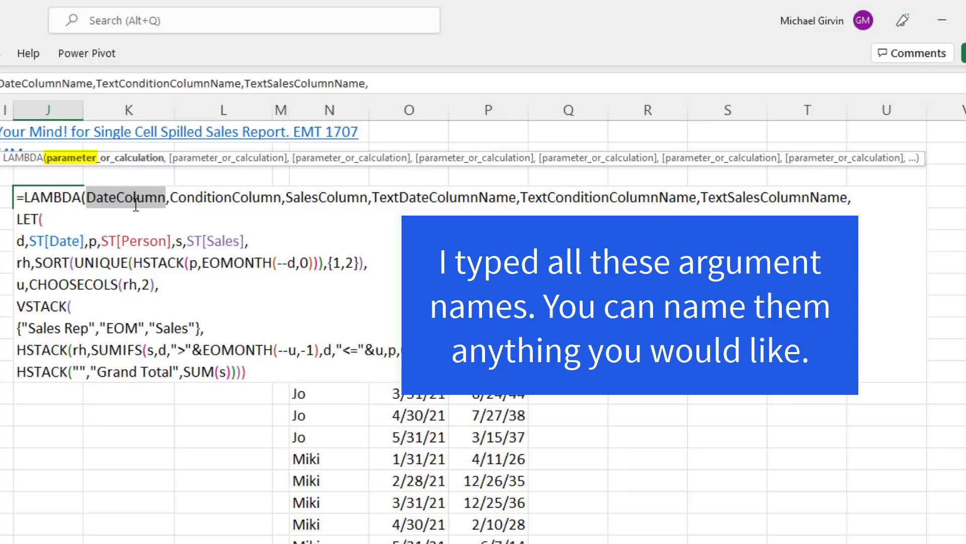
double_click(216, 197)
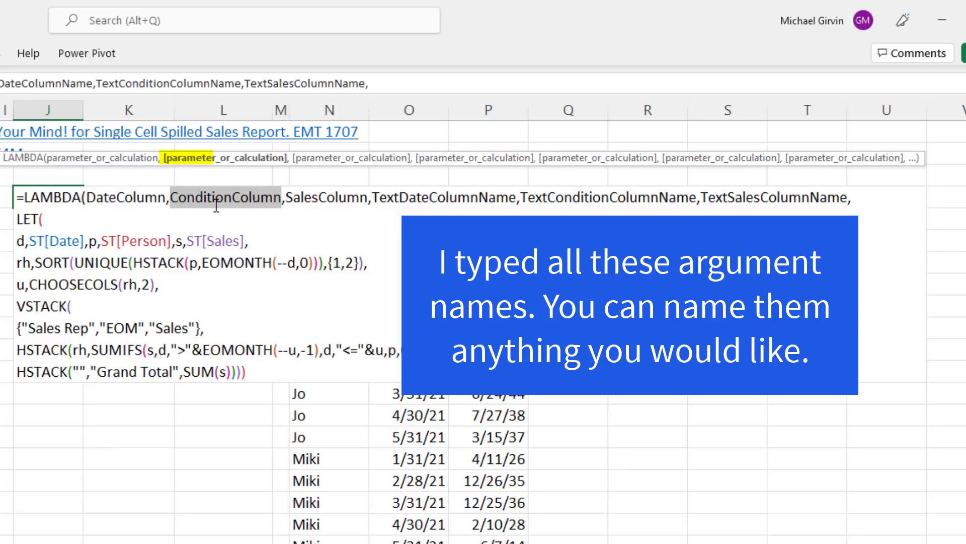
double_click(341, 204)
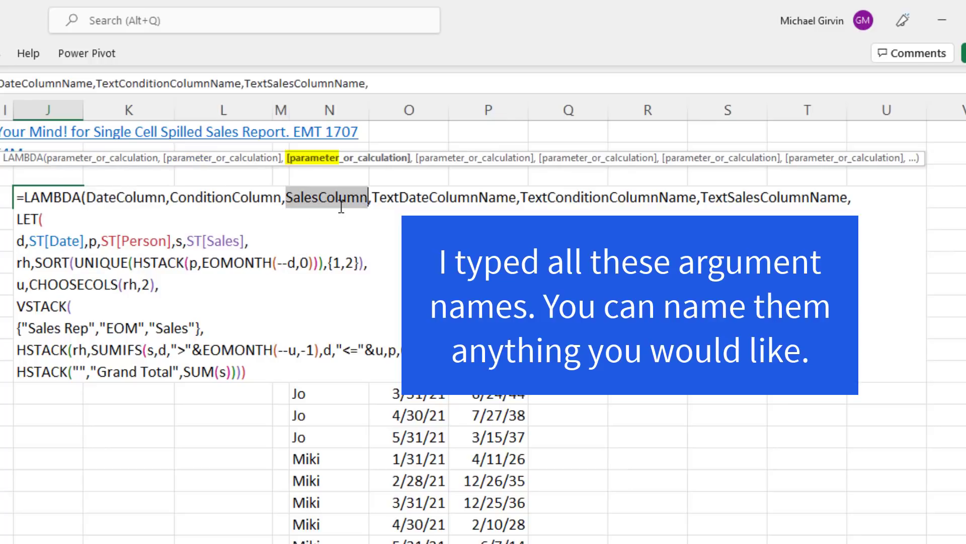
double_click(434, 203)
double_click(622, 199)
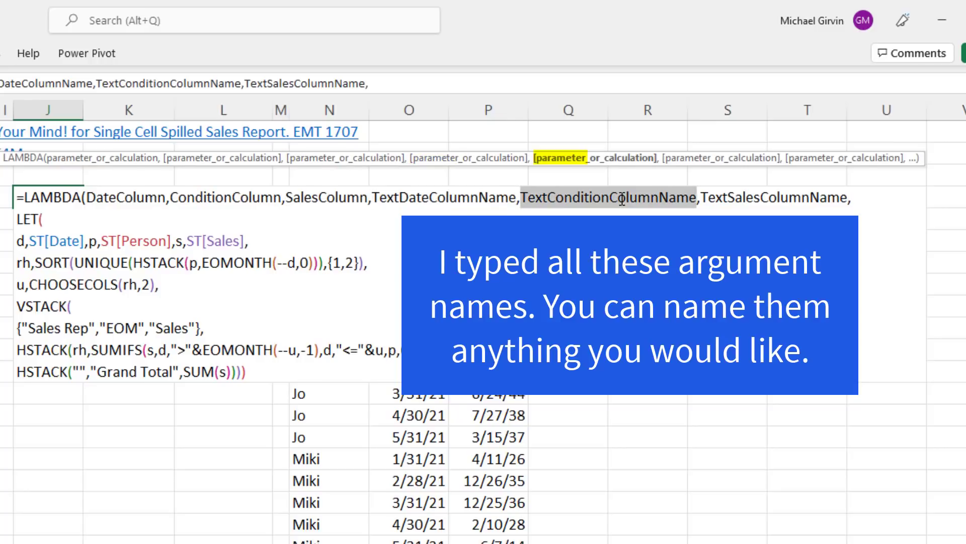
click(736, 198)
double_click(736, 197)
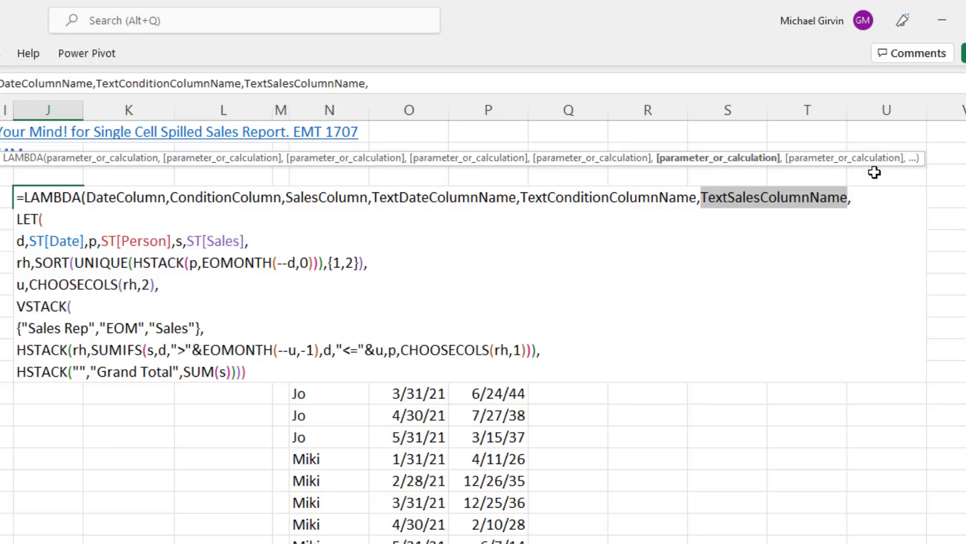
click(869, 200)
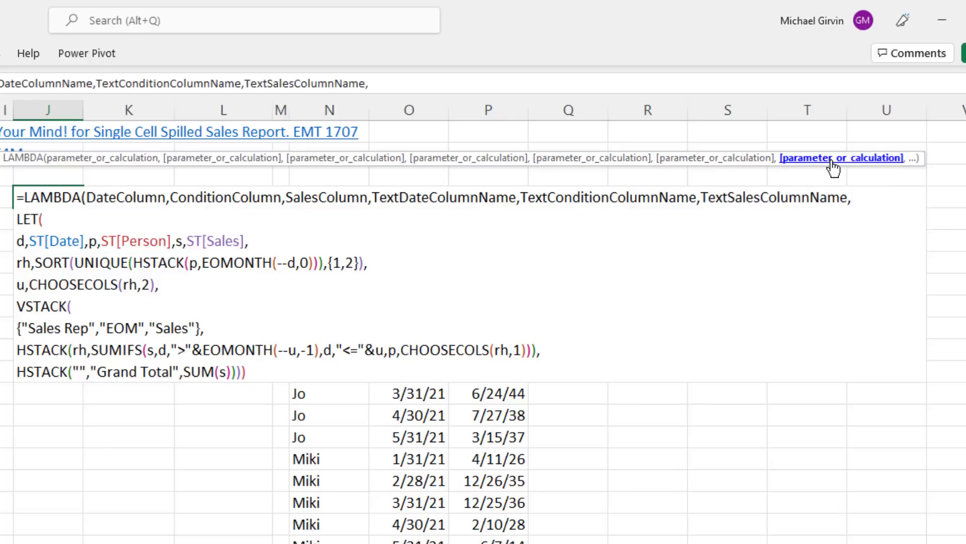
mouse_move(852, 164)
mouse_down()
mouse_move(765, 201)
mouse_move(287, 302)
mouse_move(236, 401)
mouse_up()
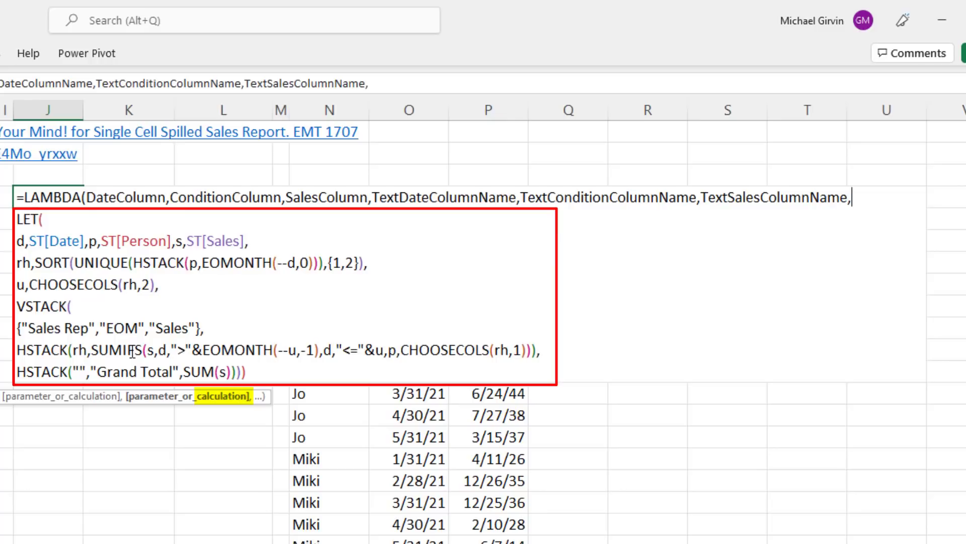
- Replace ST[Date] with a copy of the DateColumn parameter as the value of d in LET
drag(29, 241, 85, 241)
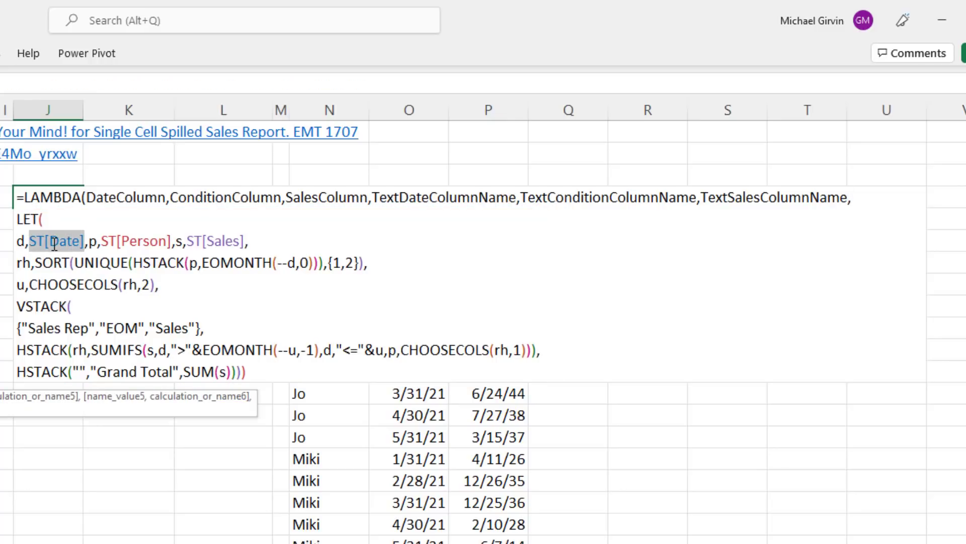
double_click(112, 196)
key(ctrl+c)
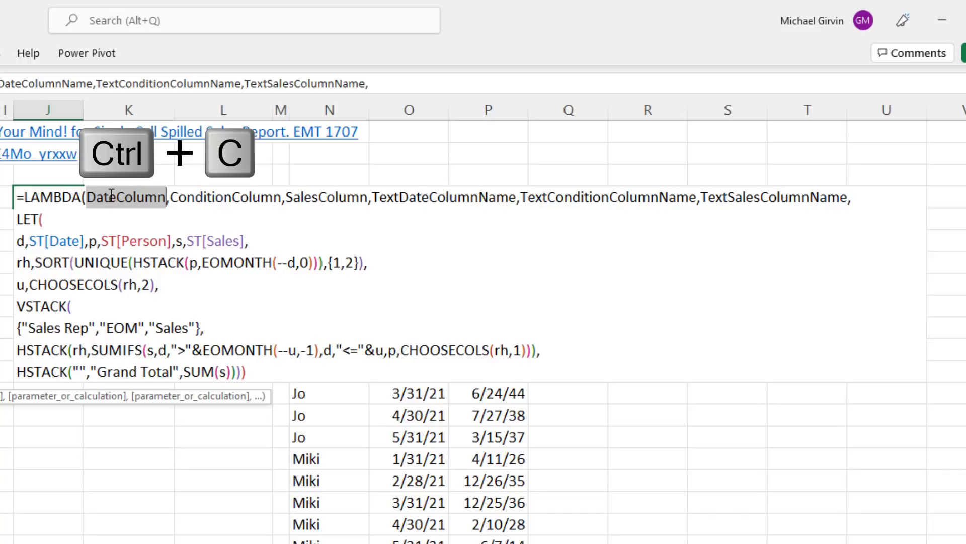
drag(29, 242, 86, 240)
key(ctrl+v)
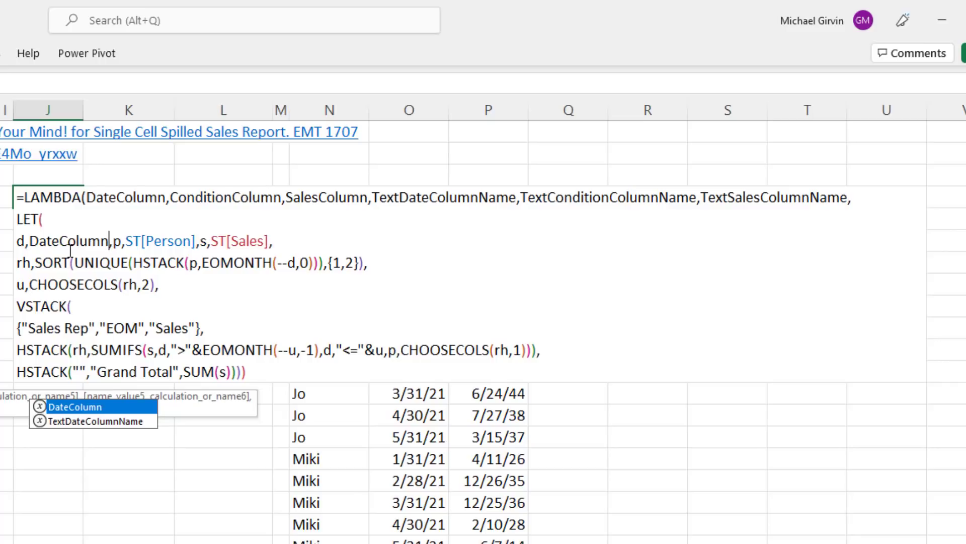
- Replace ST[Person] with the ConditionColumn parameter and ST[Sales] with the SalesColumn parameter in the LET definitions
double_click(190, 197)
key(ctrl+c)
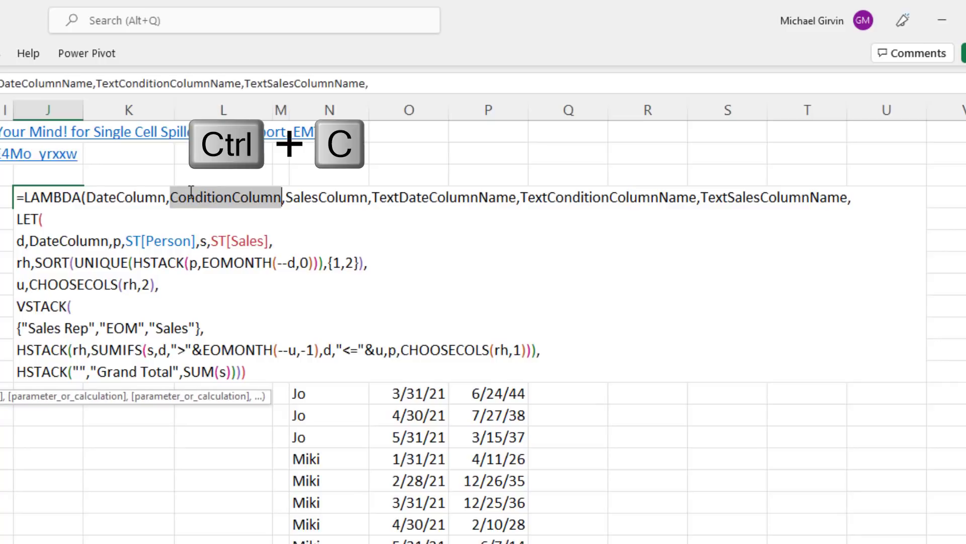
drag(126, 241, 193, 242)
key(ctrl+v)
double_click(327, 197)
drag(252, 242, 310, 241)
key(ctrl+v)
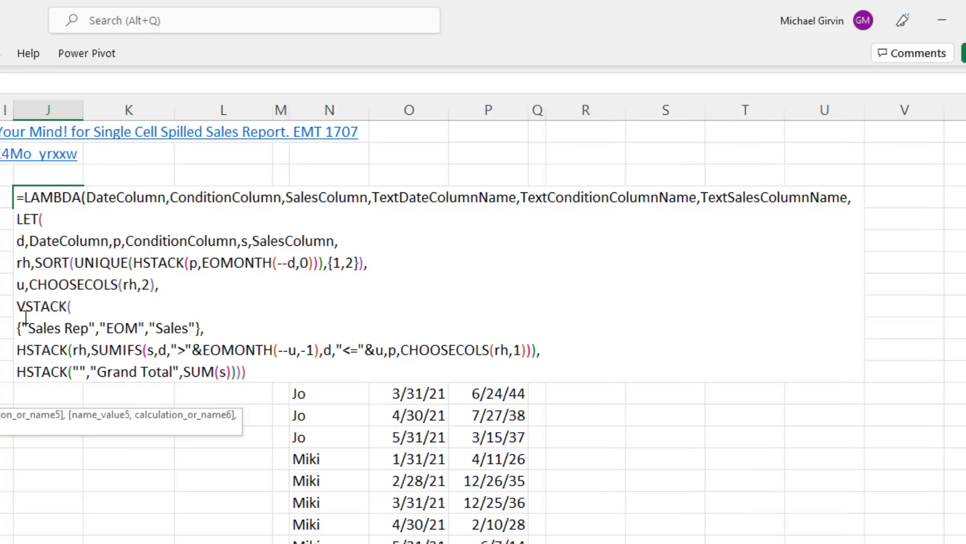
- Replace the hard-coded header array inside VSTACK with HSTACK(TextConditionColumnName,TextDateColumnName,TextSalesColumnName)
drag(16, 329, 201, 328)
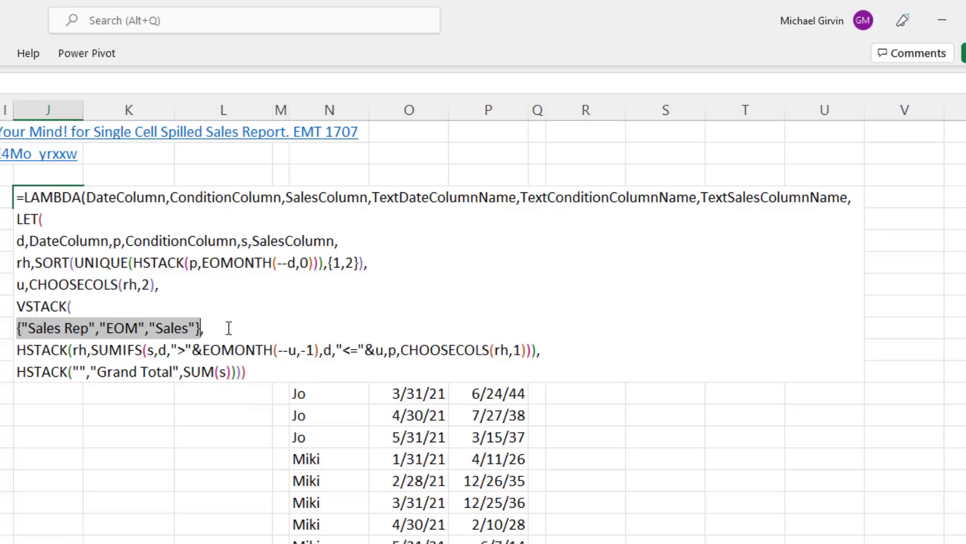
text(hs,)
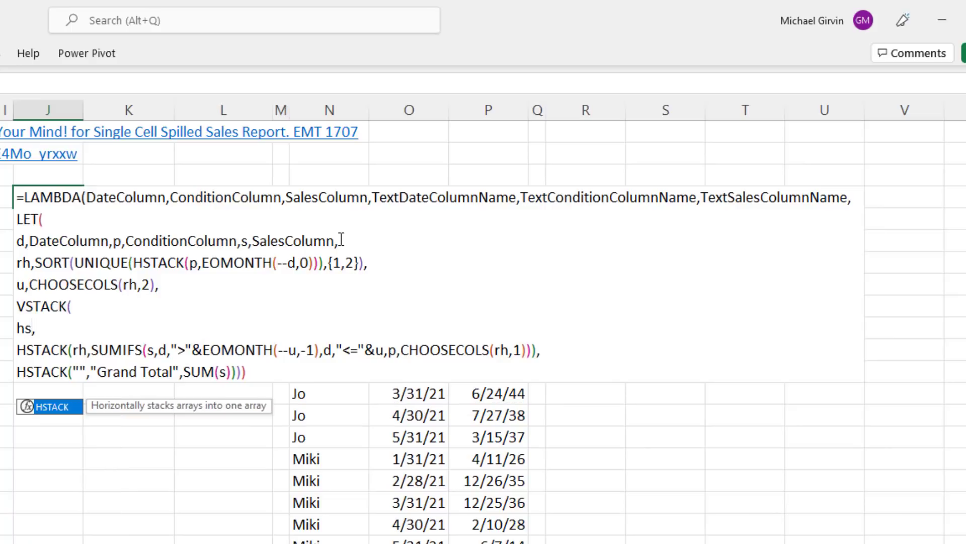
key(Tab)
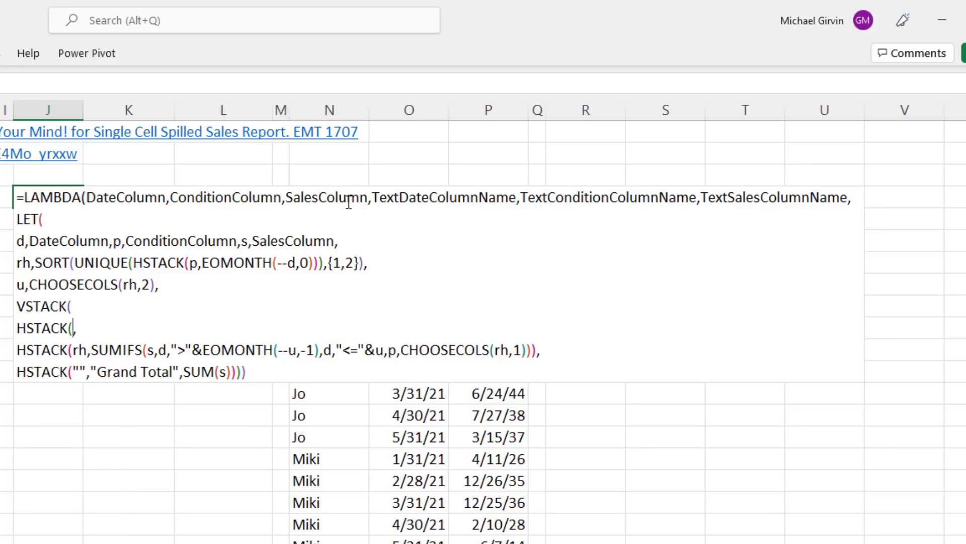
double_click(591, 202)
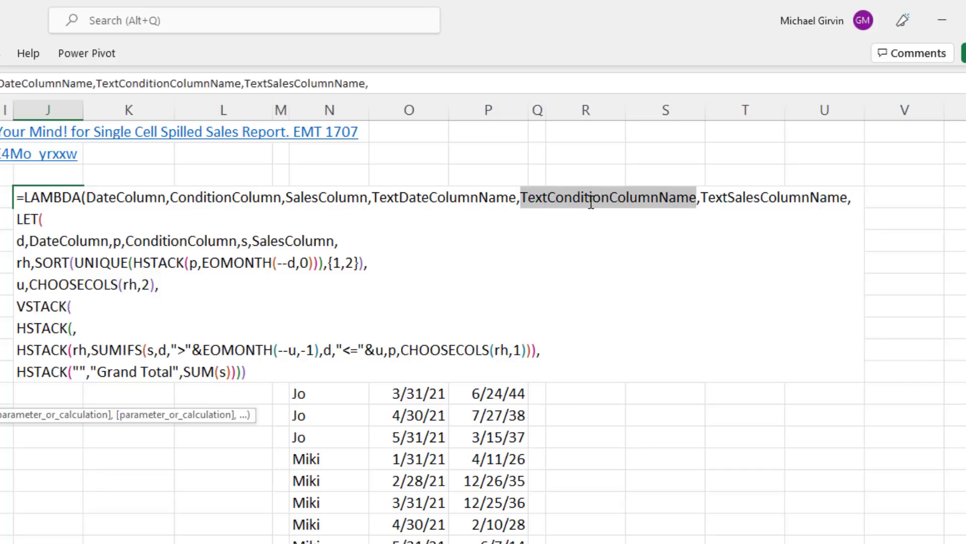
key(ctrl+c)
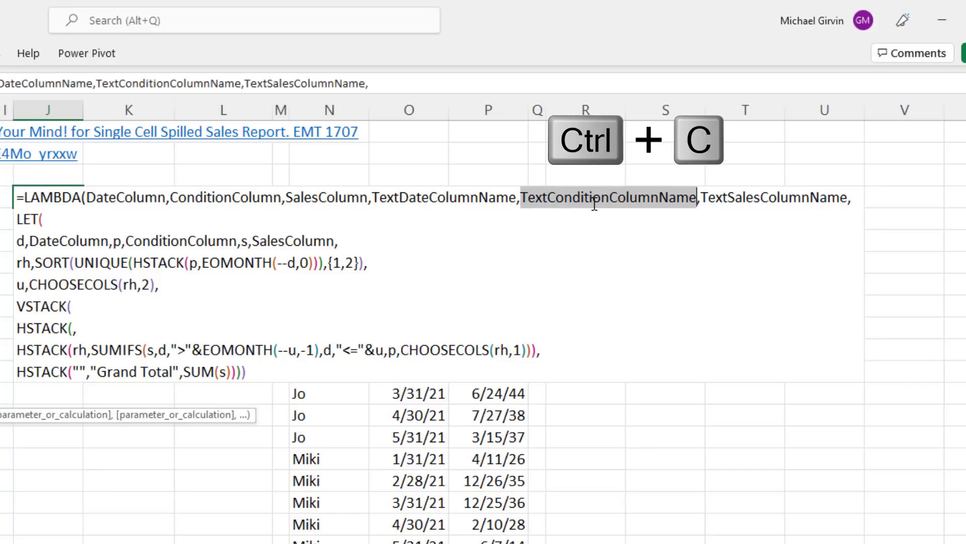
click(74, 330)
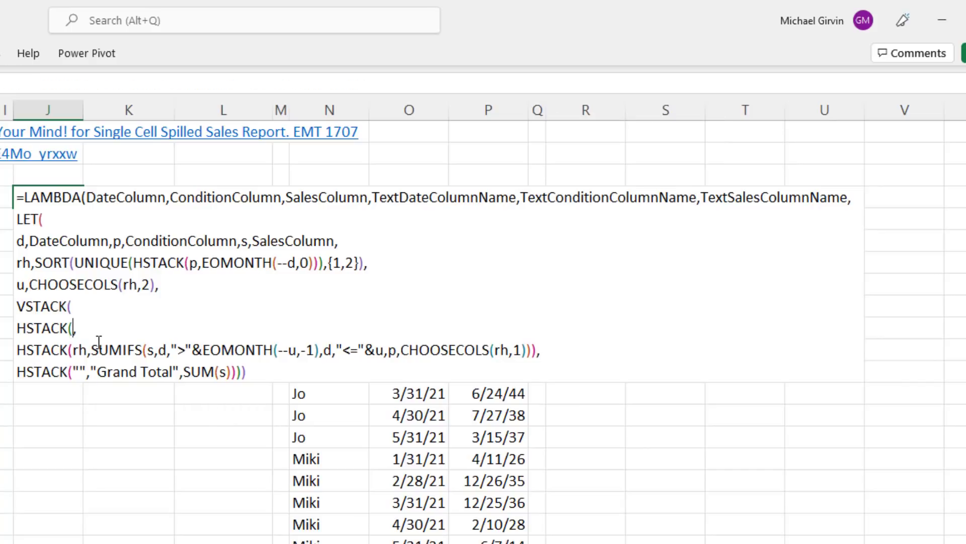
key(ctrl+v)
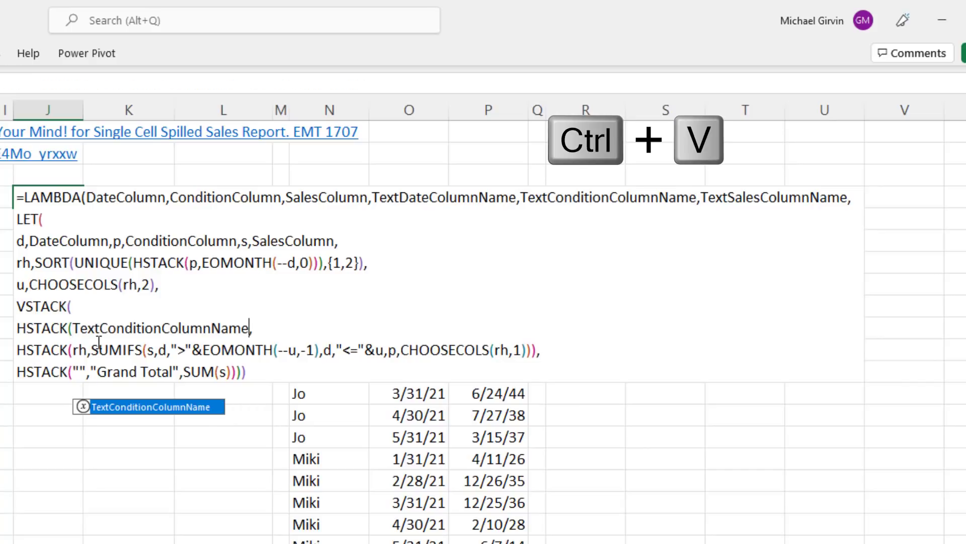
text(,TextDateColumnName,)
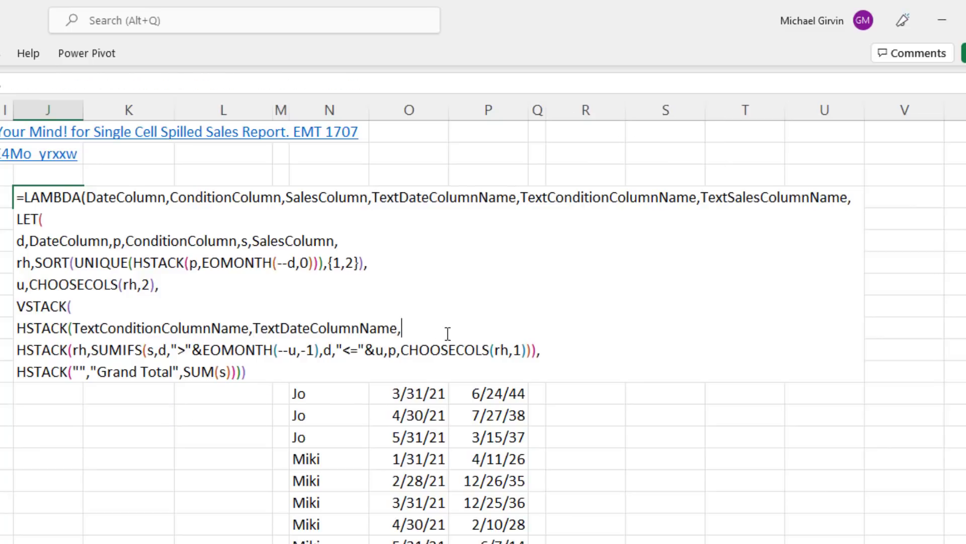
key(ctrl+v)
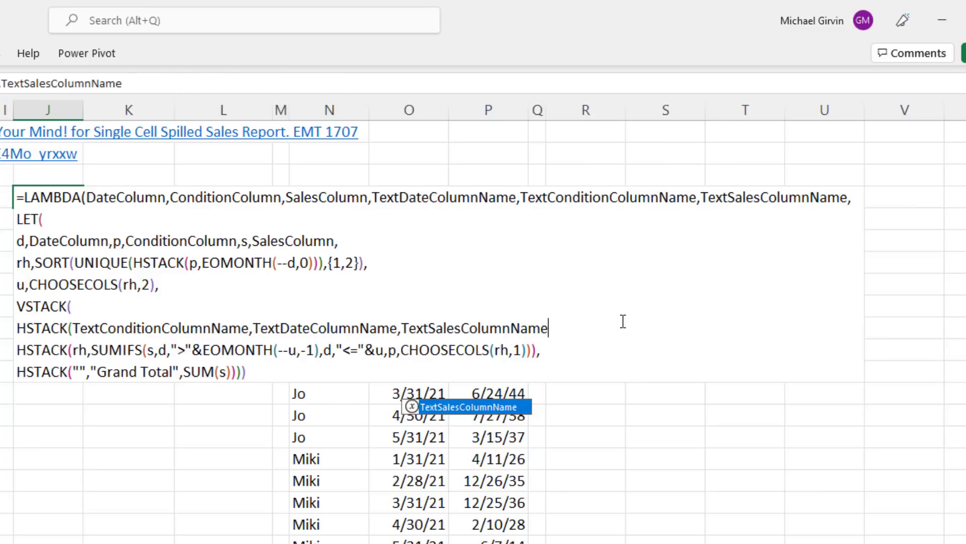
text(),)
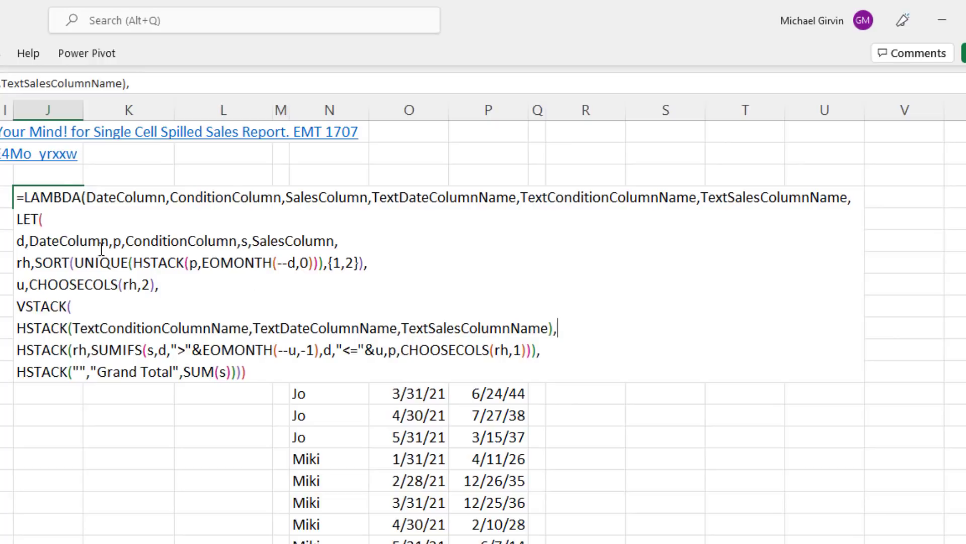
- Close the LAMBDA at the formula's end and start its test call with the arguments ST[Date], ST[Person] and ST[Sales]
click(266, 381)
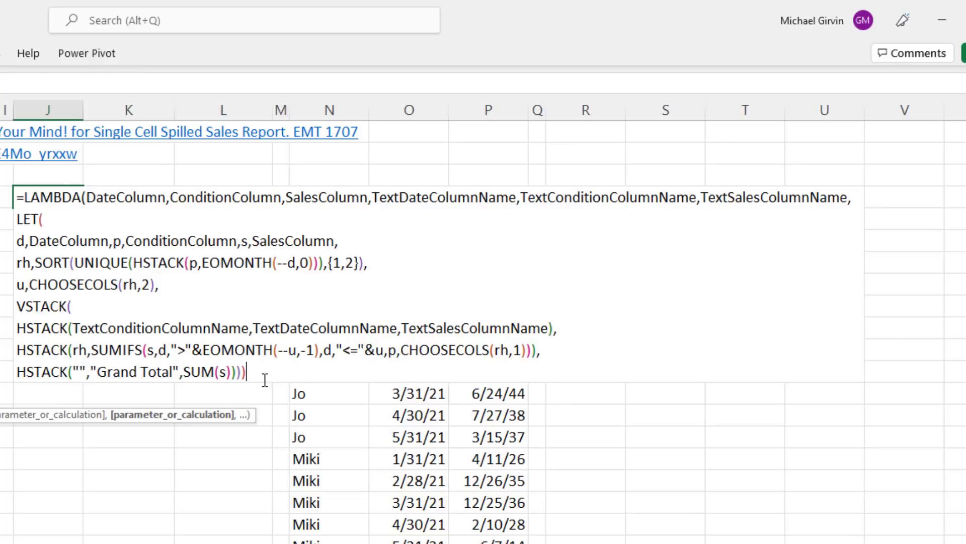
text())
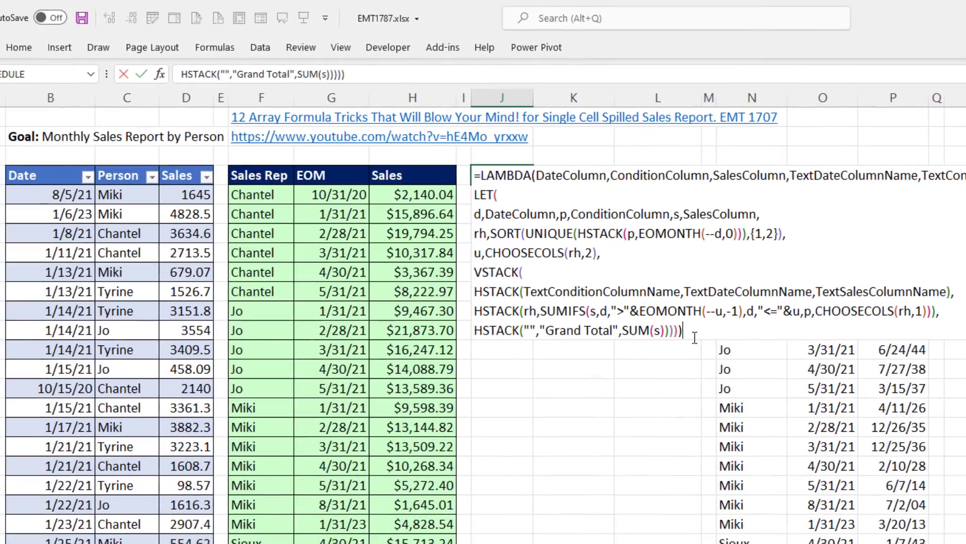
text(()
click(48, 168)
text(,)
click(124, 163)
text(,)
click(174, 169)
text(,)
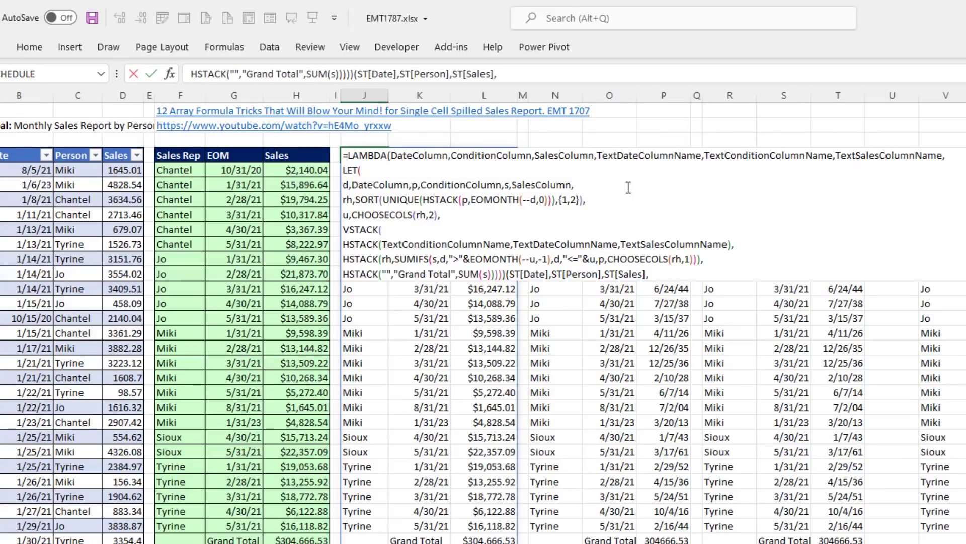
- Add "Eom" and the table's Person and Sales header cells as the header-name arguments, and enter the formula
text("Eom)
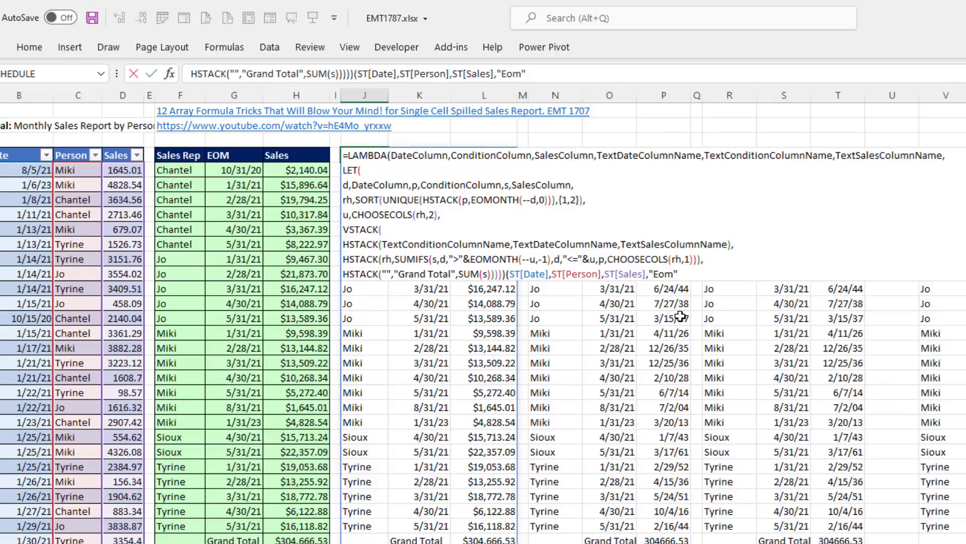
text(,)
click(65, 155)
text(,)
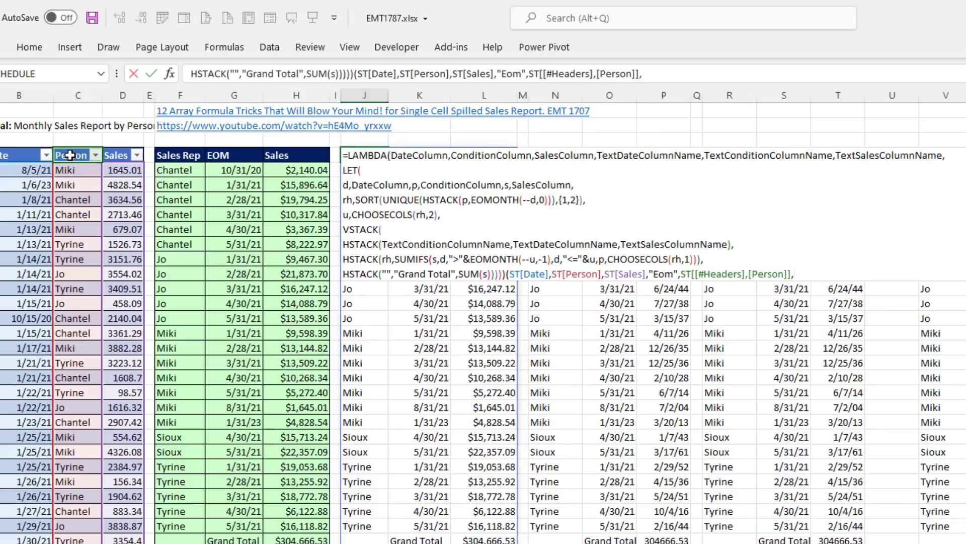
click(109, 156)
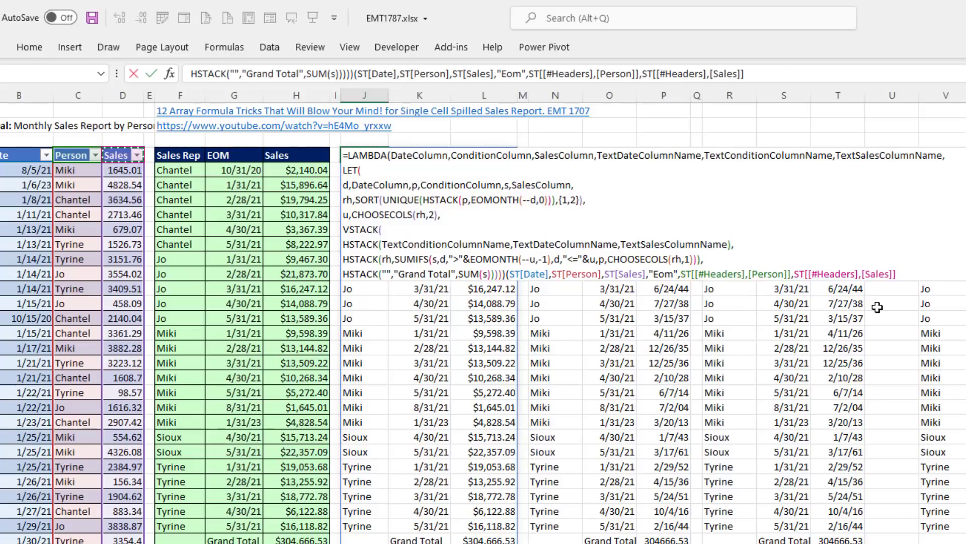
text())
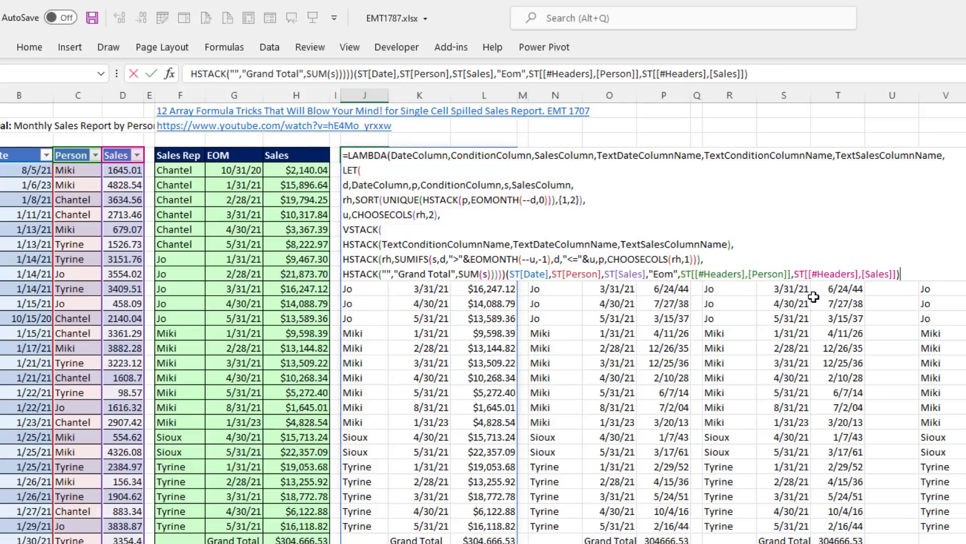
key(Return)
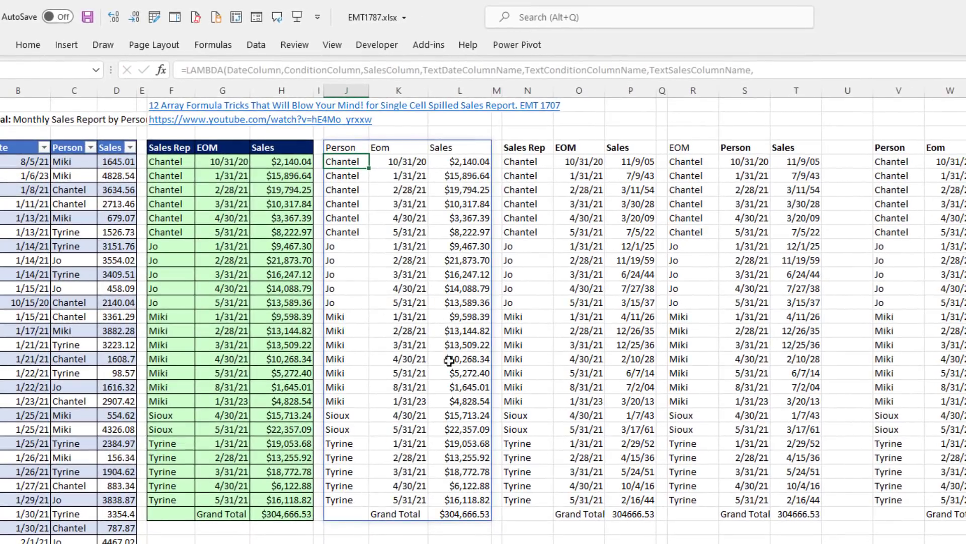
- Copy the LAMBDA definition from the J4 formula, leaving out the equal sign and the test arguments in the final parentheses
click(348, 146)
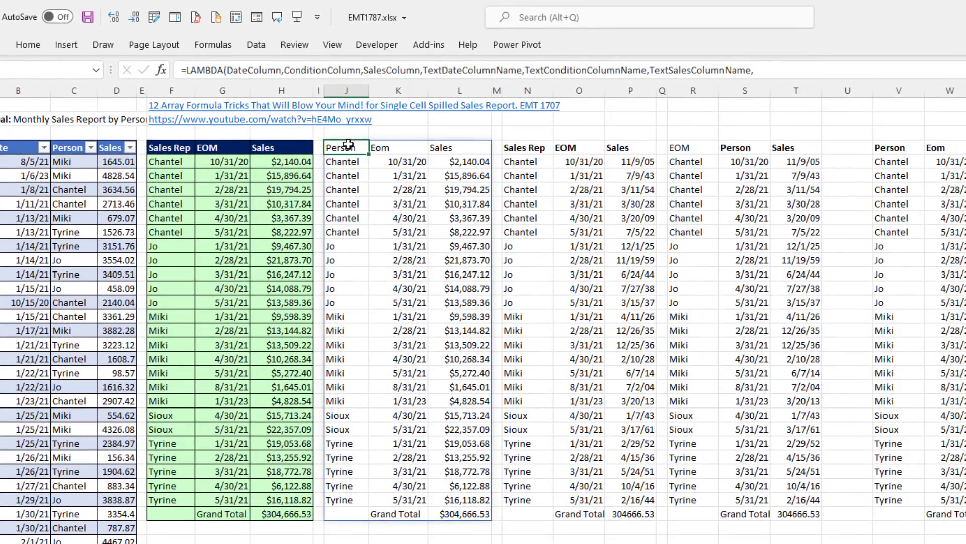
key(F2)
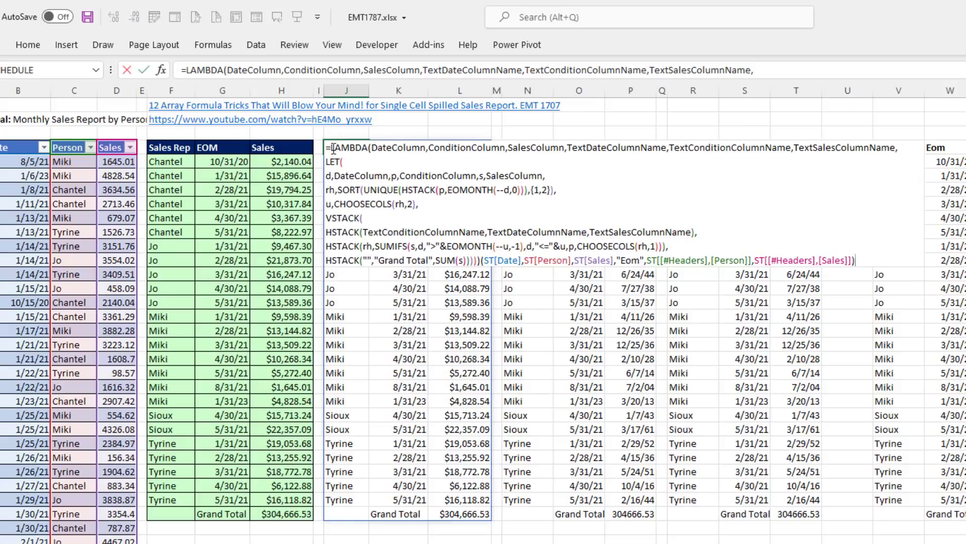
drag(332, 148, 482, 265)
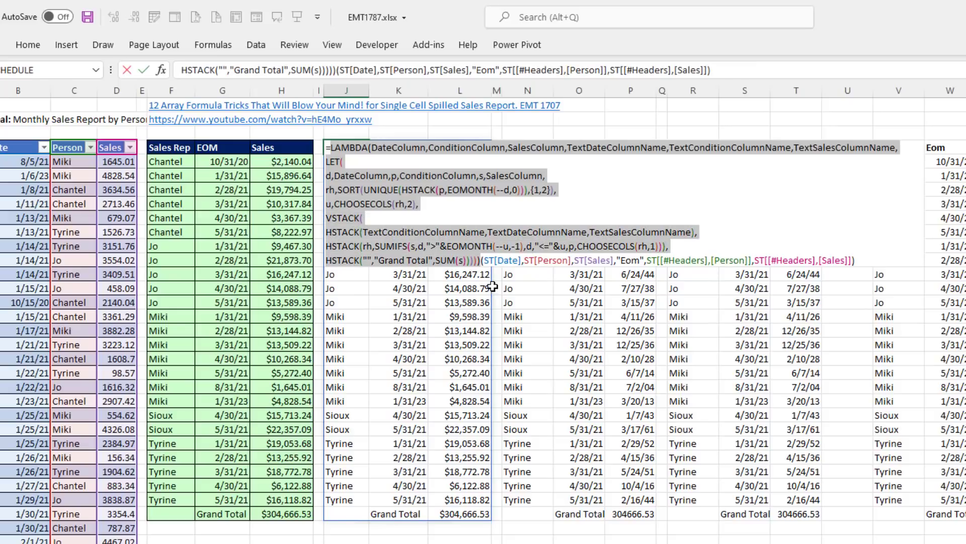
key(ctrl+c)
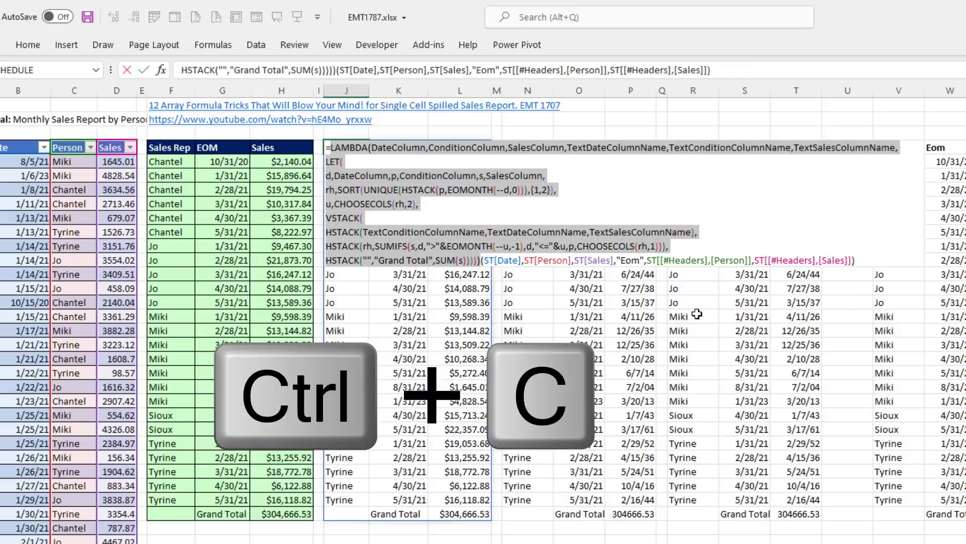
key(Escape)
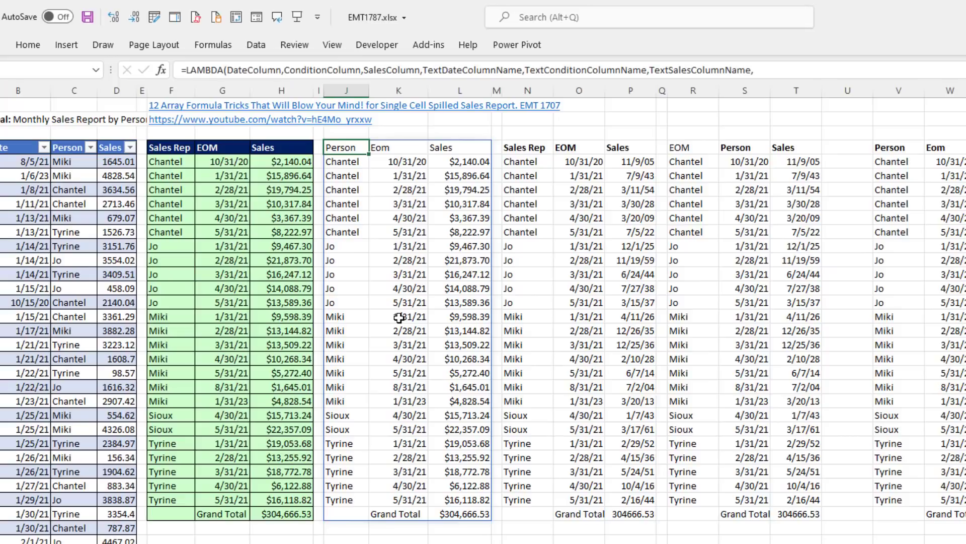
- Create a defined name MonthConditionSalesReport with the comment "Creates report with conditions in first column, End of Month in second column and sales in last column."
key(ctrl+F3)
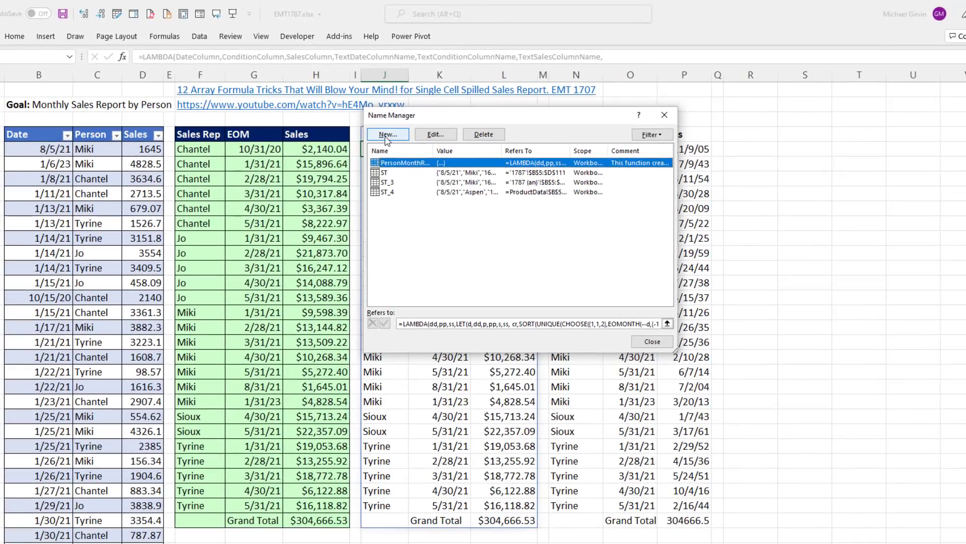
click(386, 135)
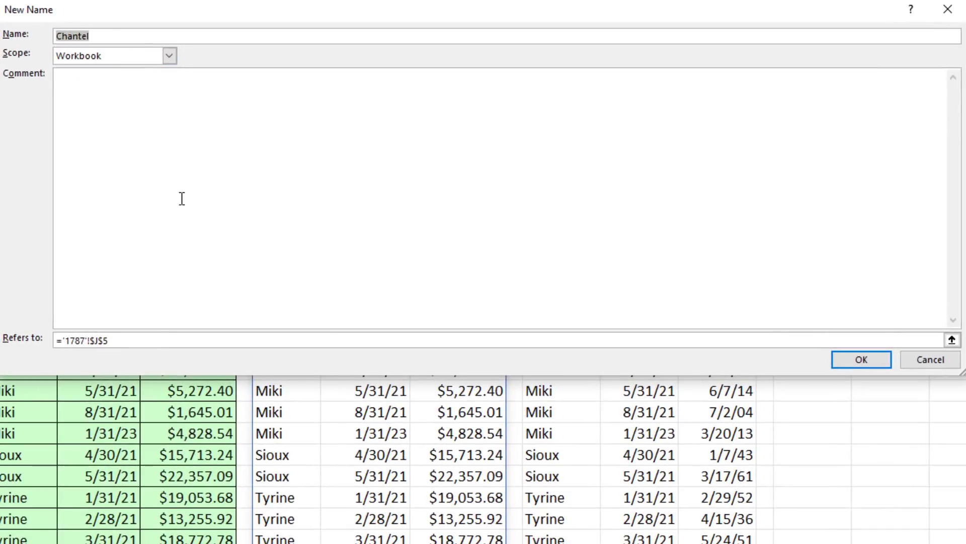
text(MonthConditionSalesReport)
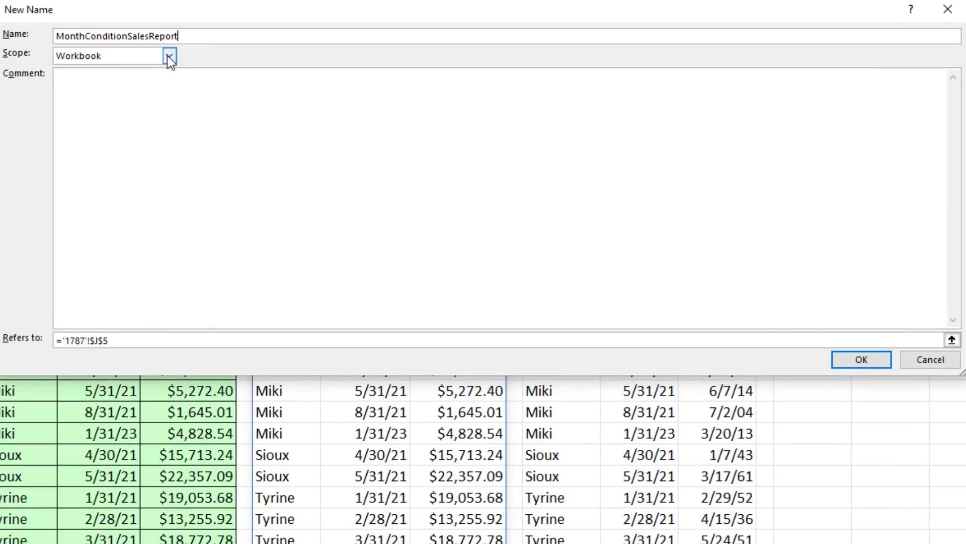
click(193, 110)
key(ctrl+v)
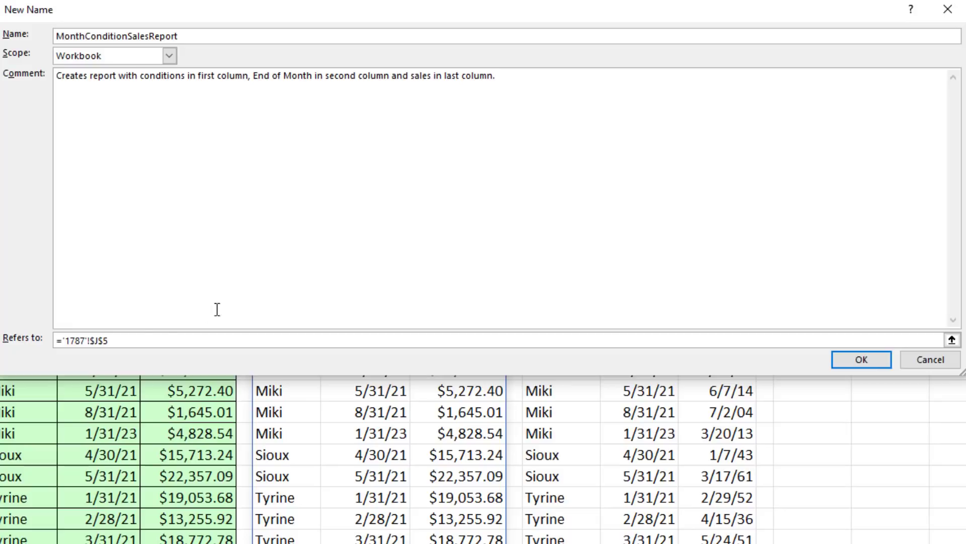
- Replace the new name's cell reference with the copied LAMBDA definition, save the name and close the Name Manager
click(62, 342)
drag(64, 342, 177, 339)
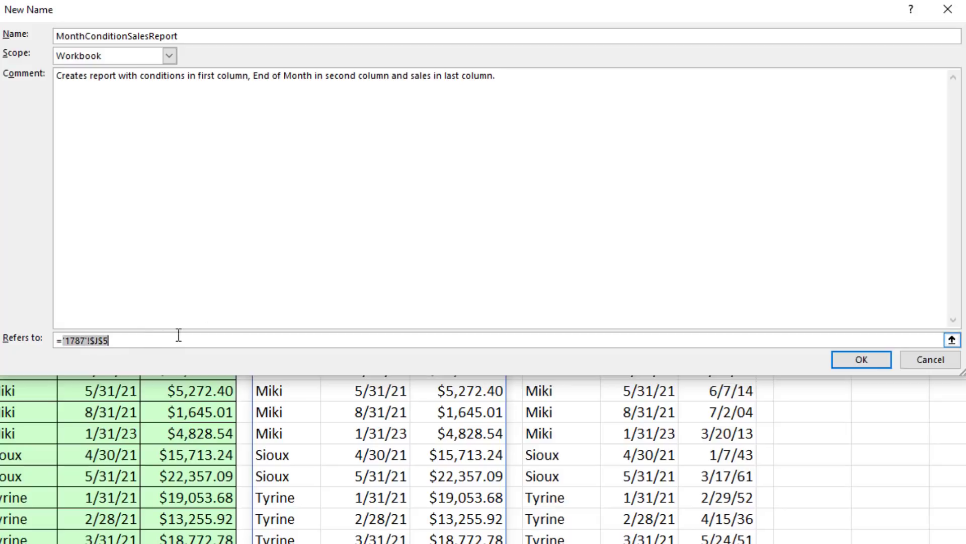
key(Delete)
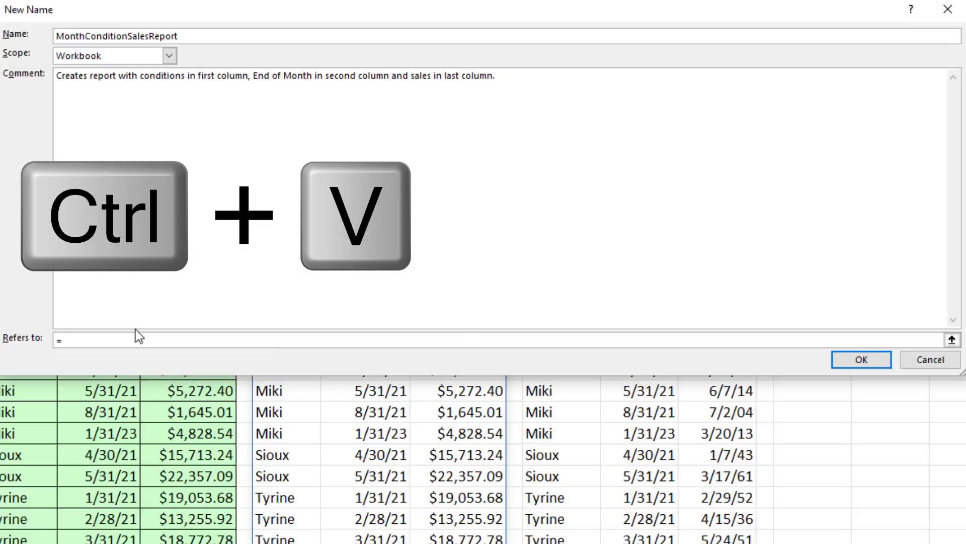
key(ctrl+v)
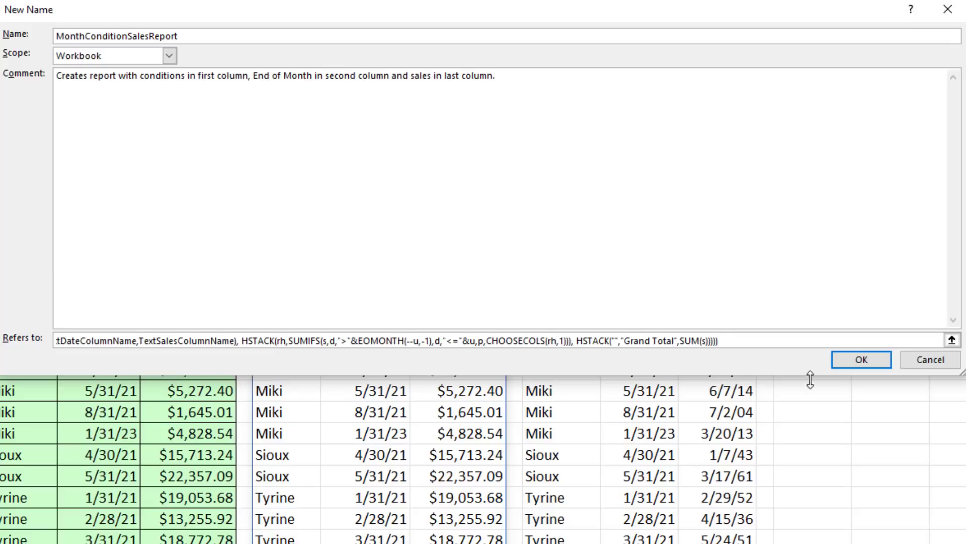
click(862, 361)
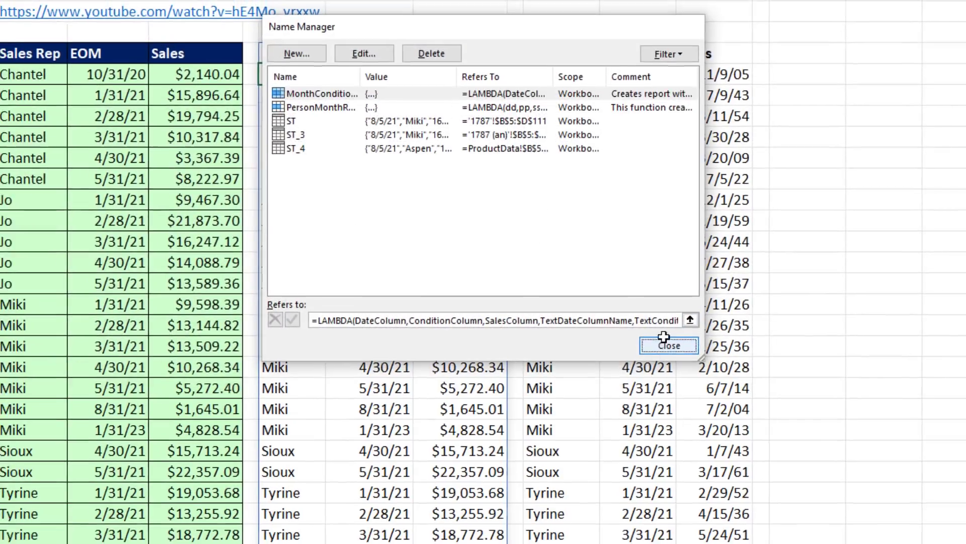
click(663, 349)
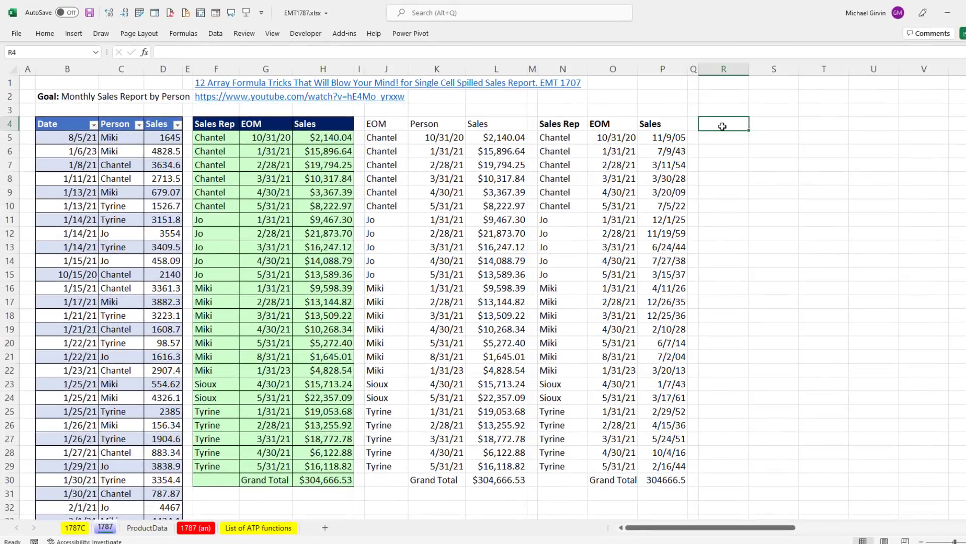
- Start a MonthConditionSalesReport formula in R4 with the table's Date, Person and Sales columns as the first three arguments
click(711, 132)
text(=mon)
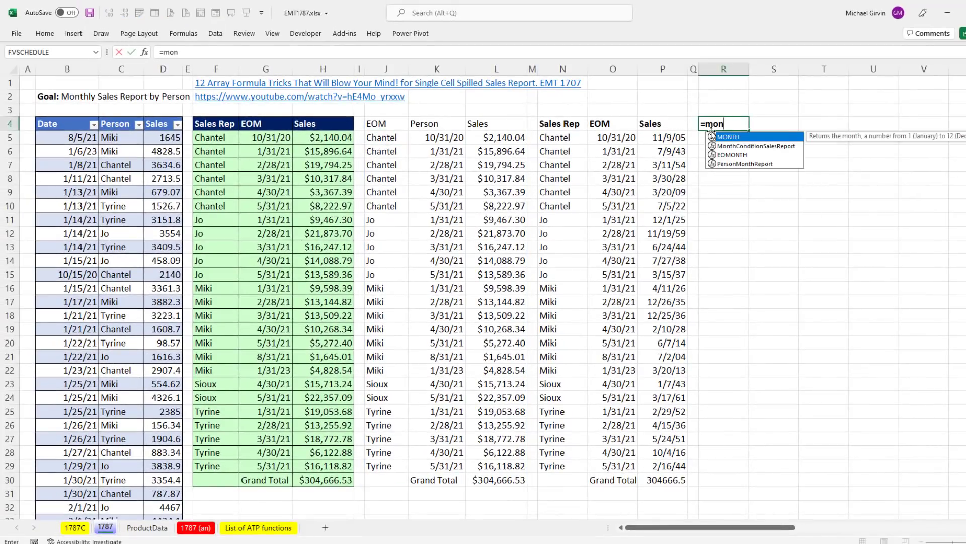
key(Down)
key(Tab)
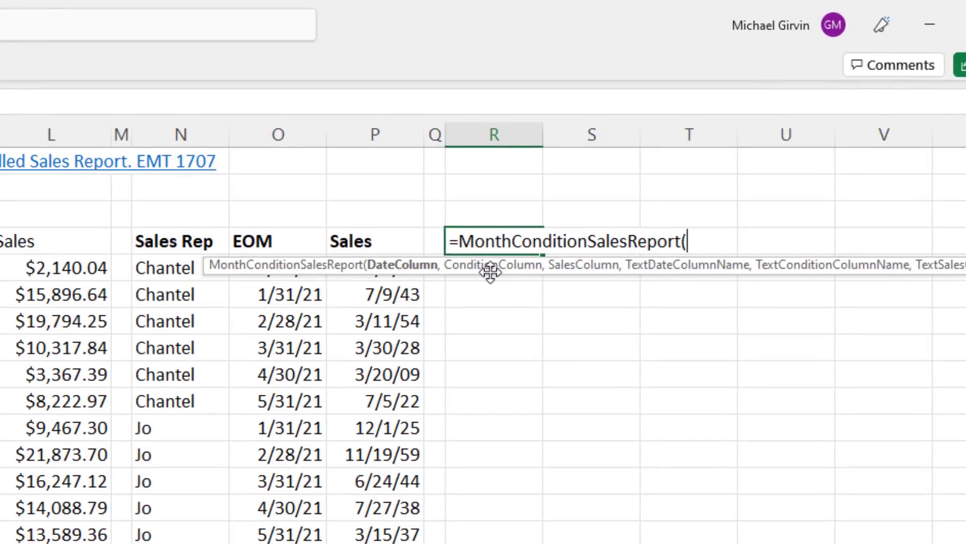
drag(491, 272, 574, 285)
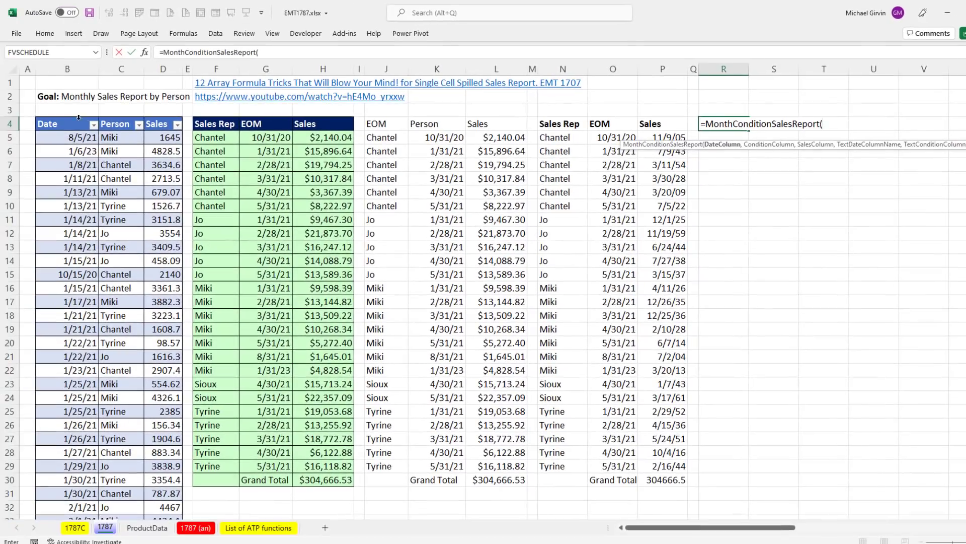
click(77, 117)
text(,)
click(121, 116)
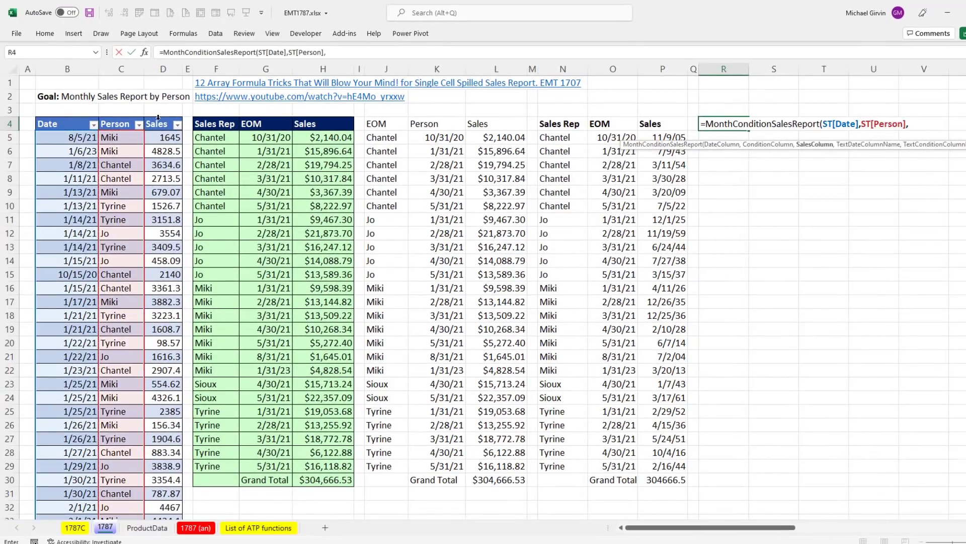
text(,)
click(158, 117)
text(,)
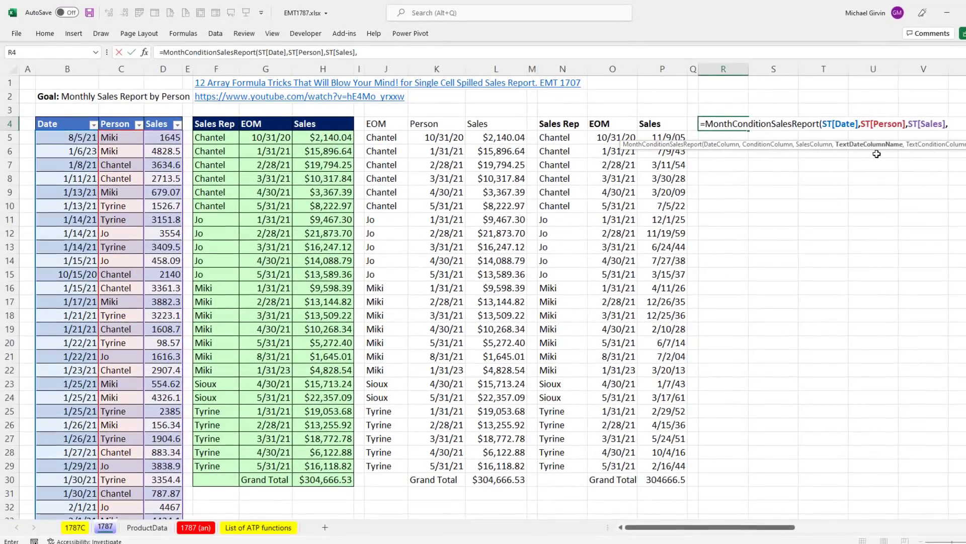
- Add "Eom" and the Person and Sales header cells as the column-name arguments of the R4 formula, and enter it
text(")
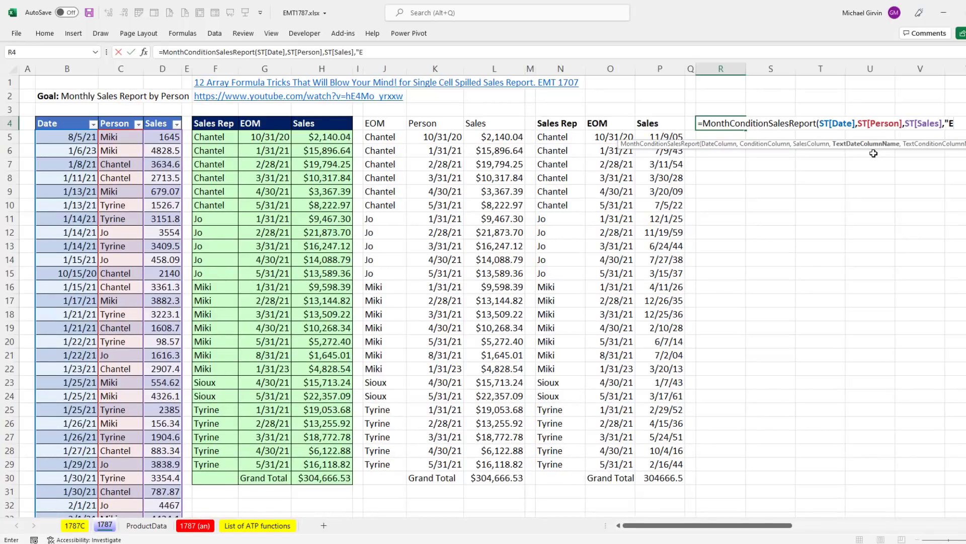
text(Eom",)
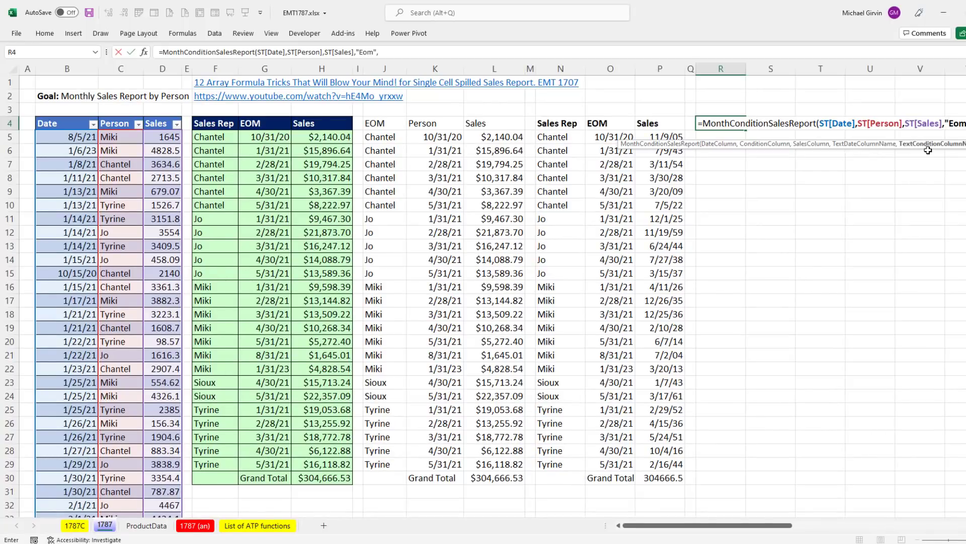
drag(928, 146, 552, 145)
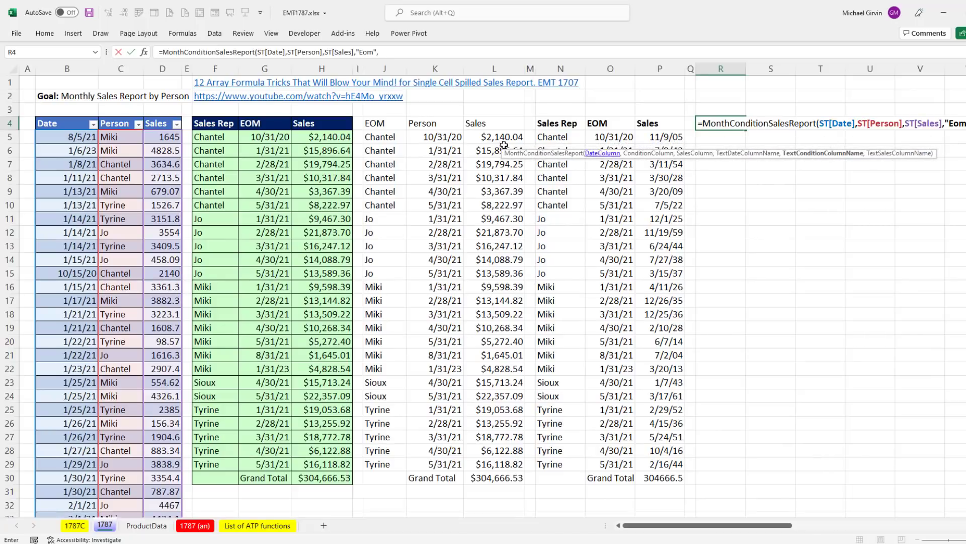
click(120, 127)
text(,)
click(152, 121)
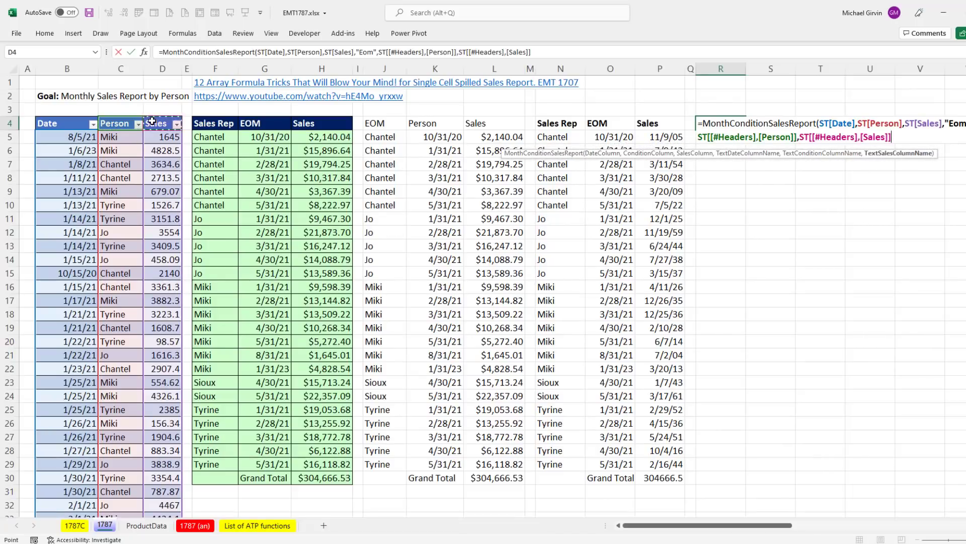
text())
key(Return)
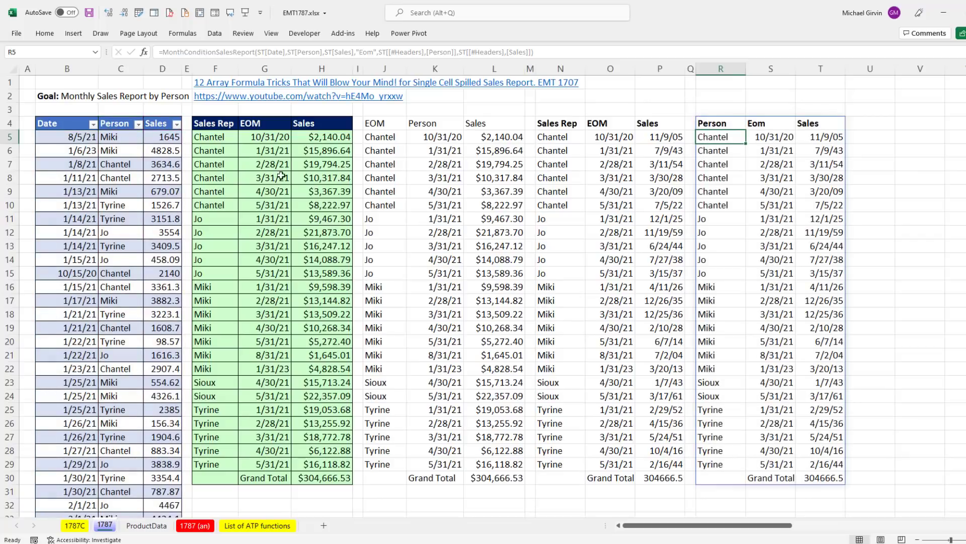
- On the ProductData sheet, start a MonthConditionSalesReport formula in F4 with the table's Date, Product and Sales columns
click(147, 525)
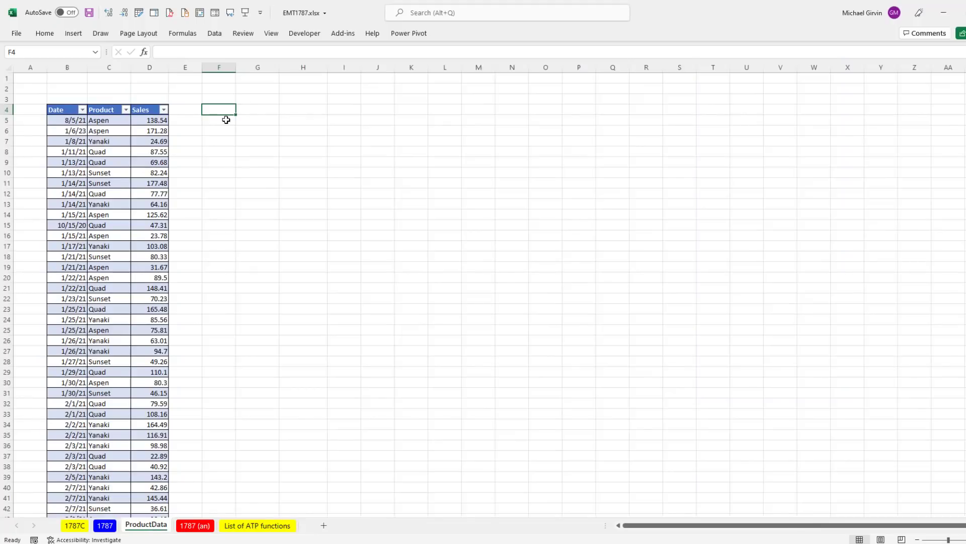
text(=mon)
key(Down)
key(Tab)
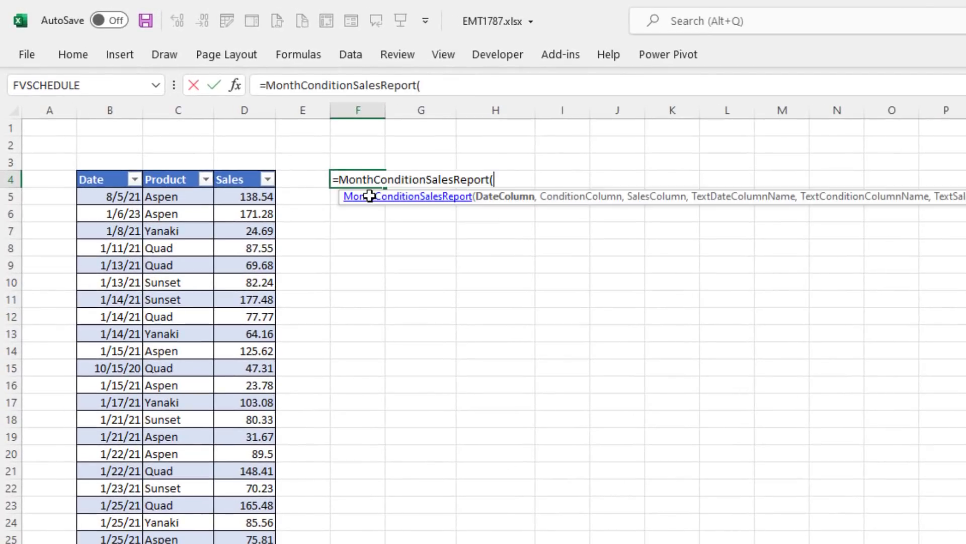
click(108, 170)
text(,)
click(180, 170)
text(,)
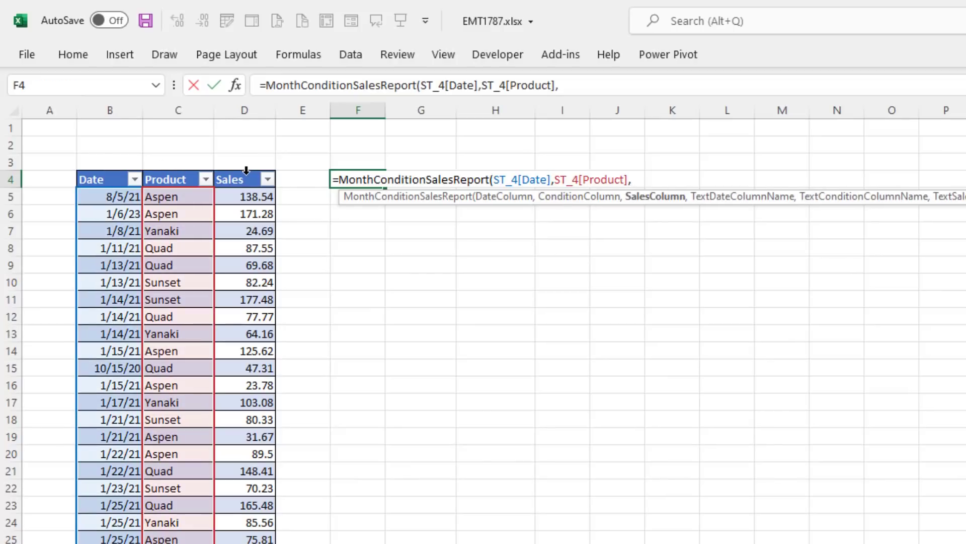
click(246, 173)
text(,)
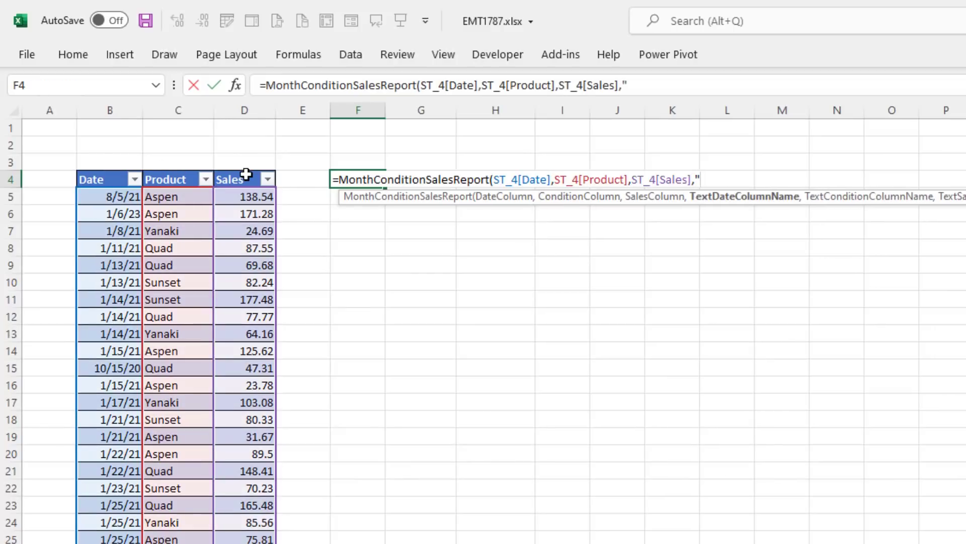
- Complete the F4 formula with "EOM" and the Product and Sales header cells as the column names, and enter it
text("EOM",)
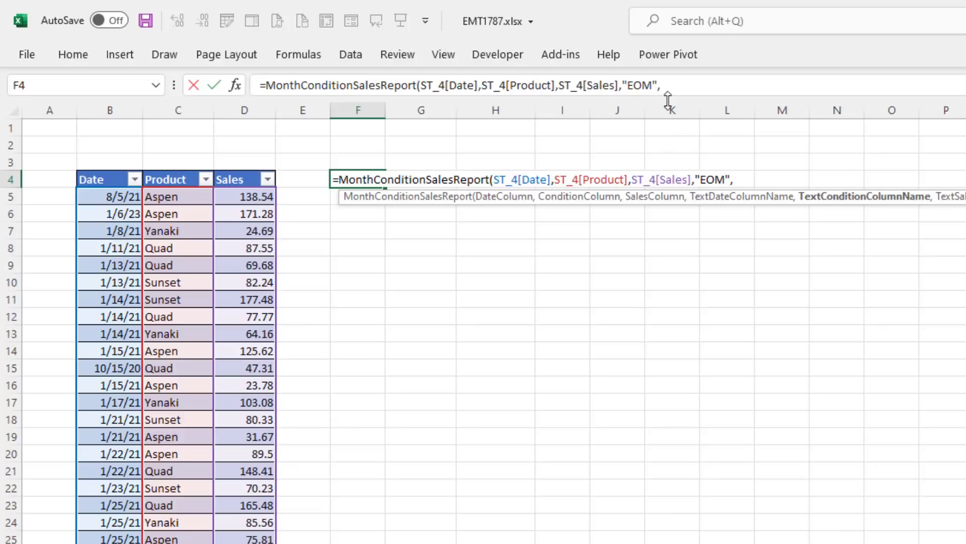
click(181, 179)
text(,)
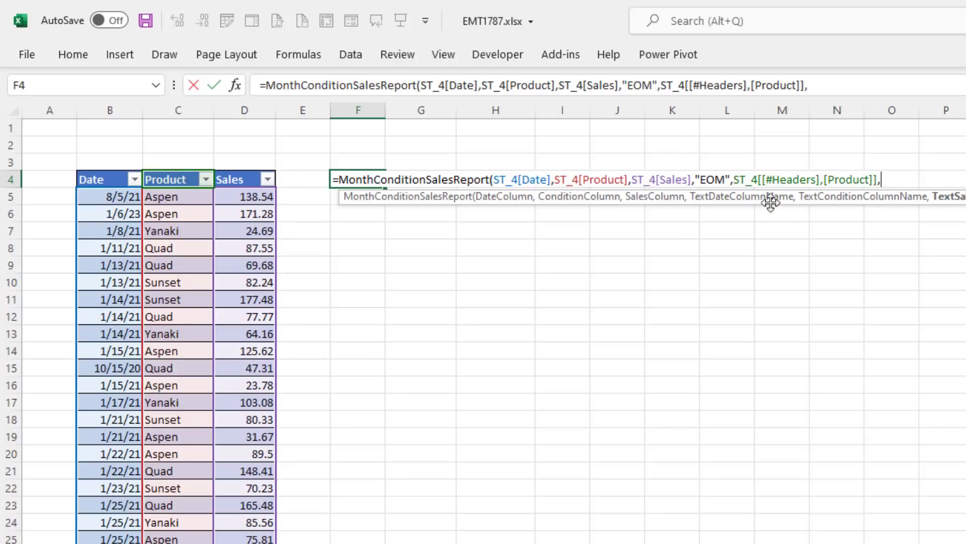
click(244, 180)
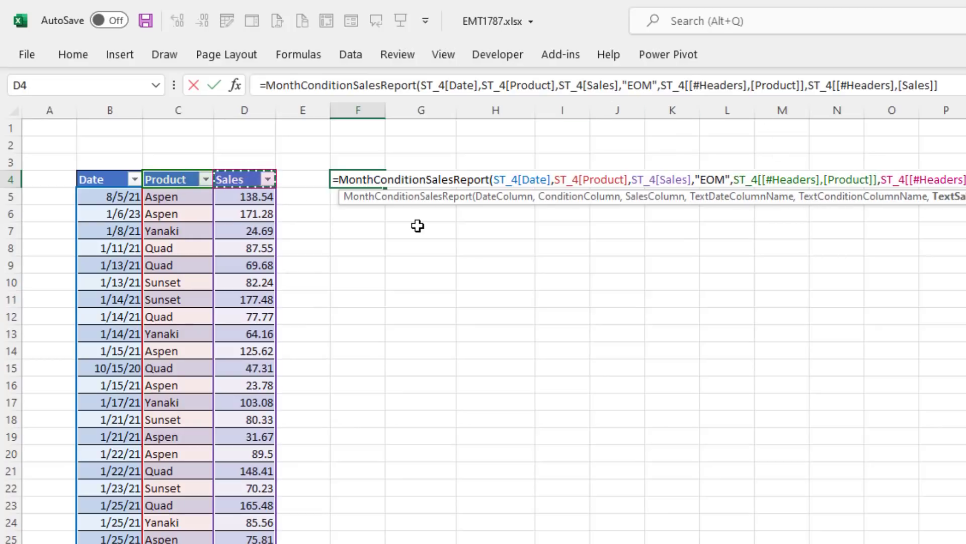
text())
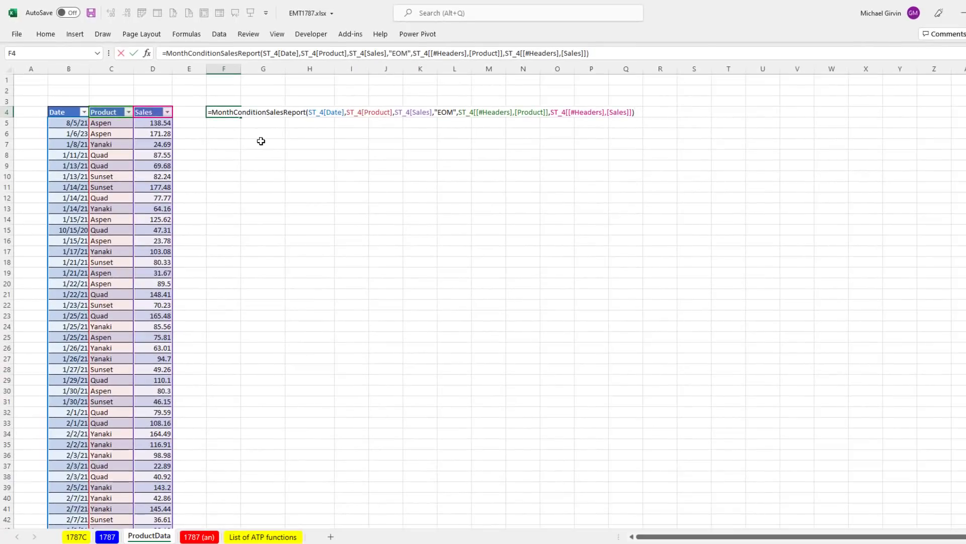
key(Return)
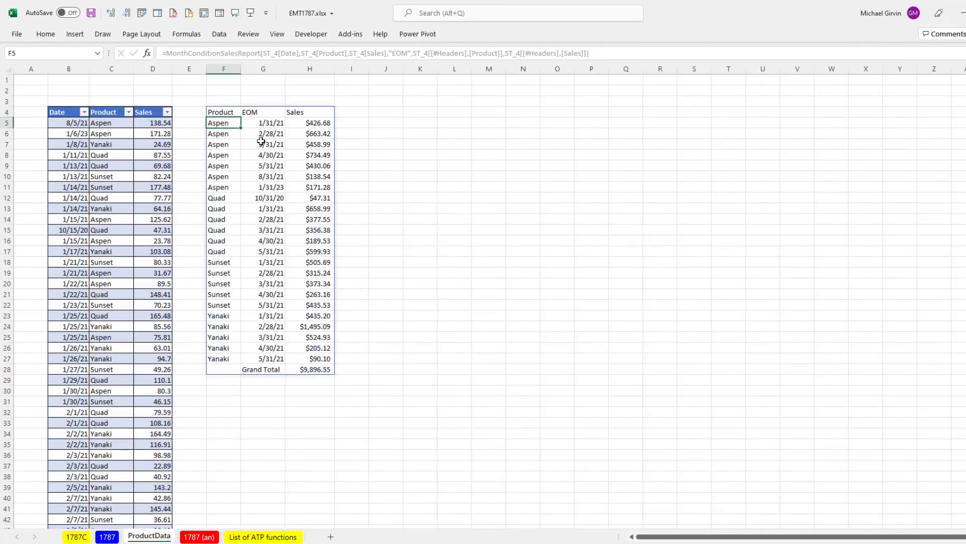